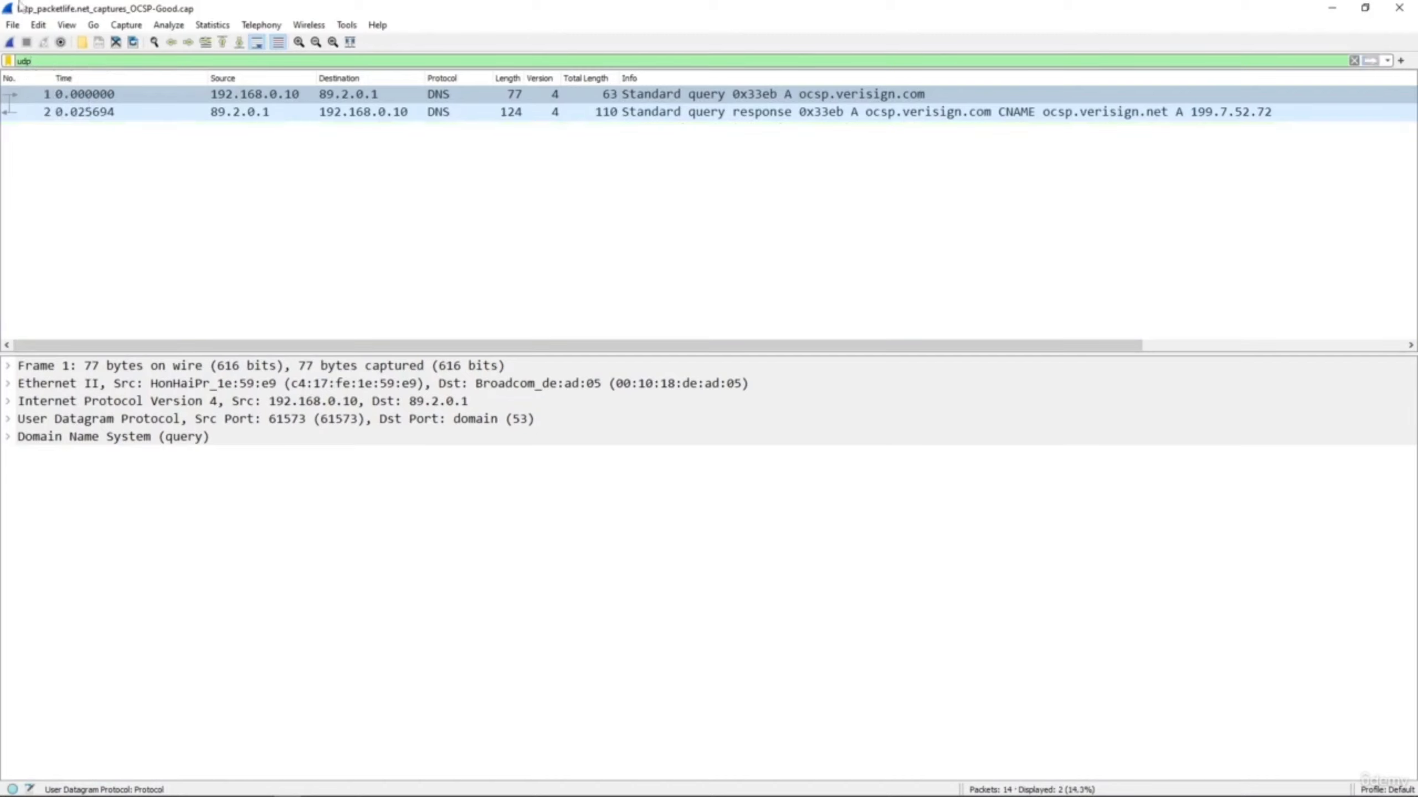
Open packet 2, the DNS response, in its own window and expand its User Datagram Protocol header.
{"action": "left_click", "coordinate": [114, 112]}
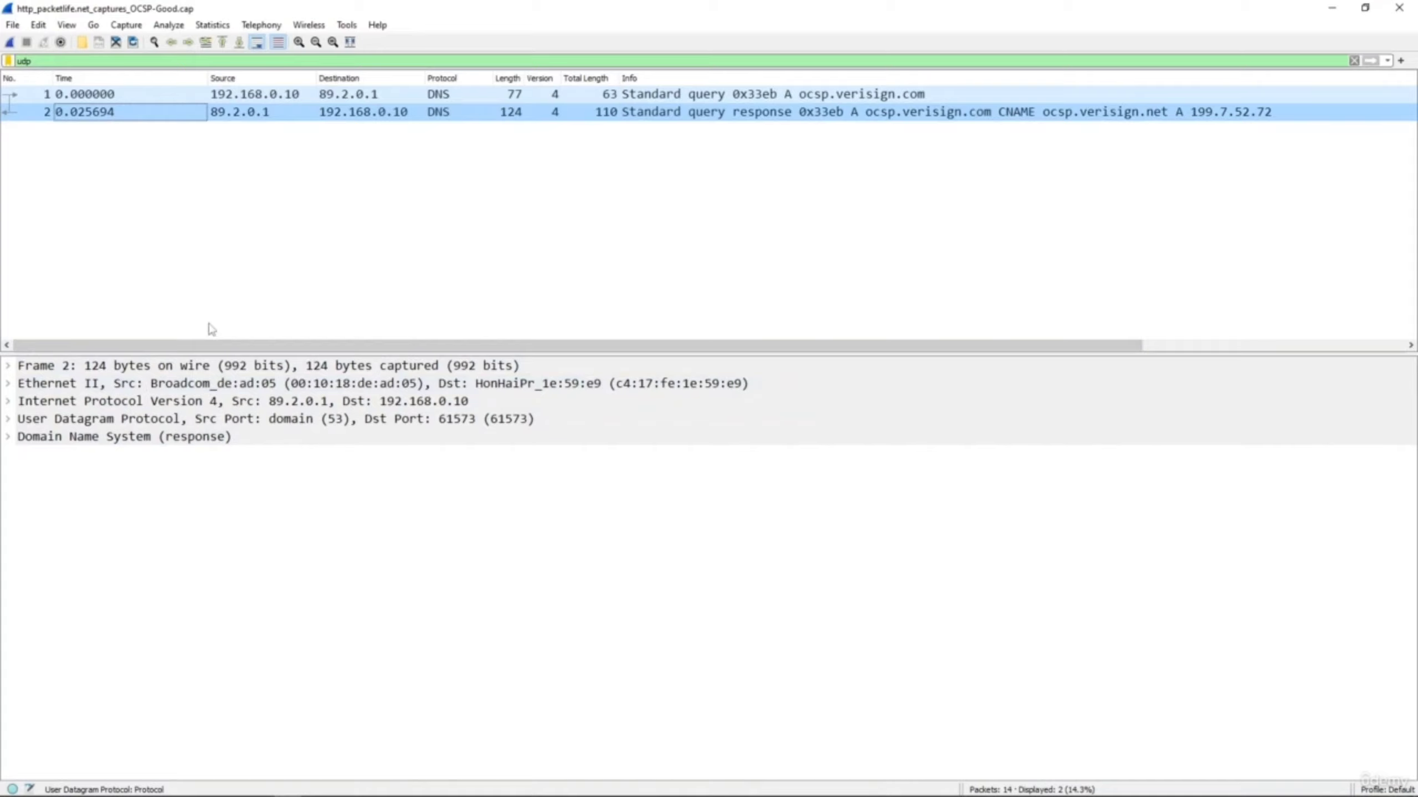
{"action": "double_click", "coordinate": [149, 113]}
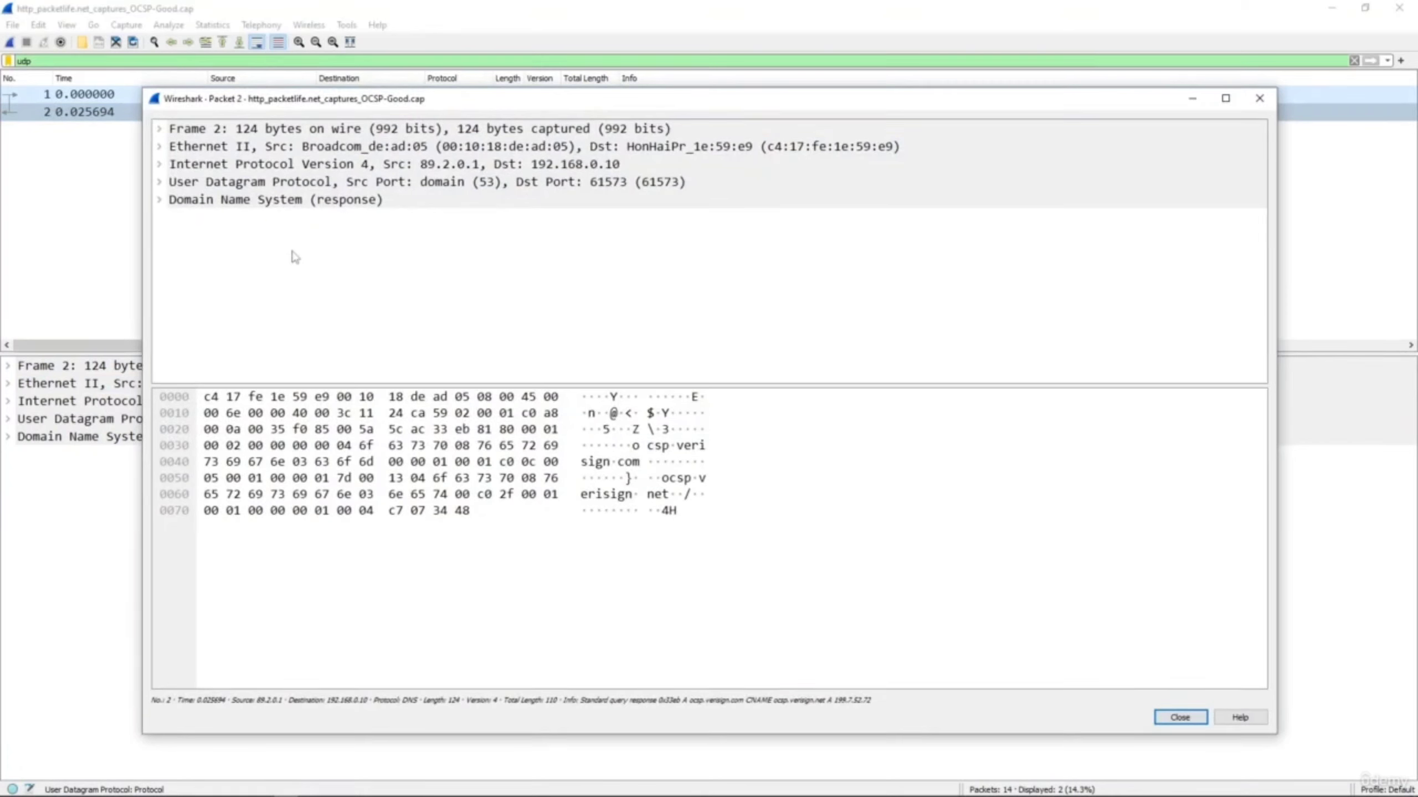
{"action": "left_click", "coordinate": [160, 183]}
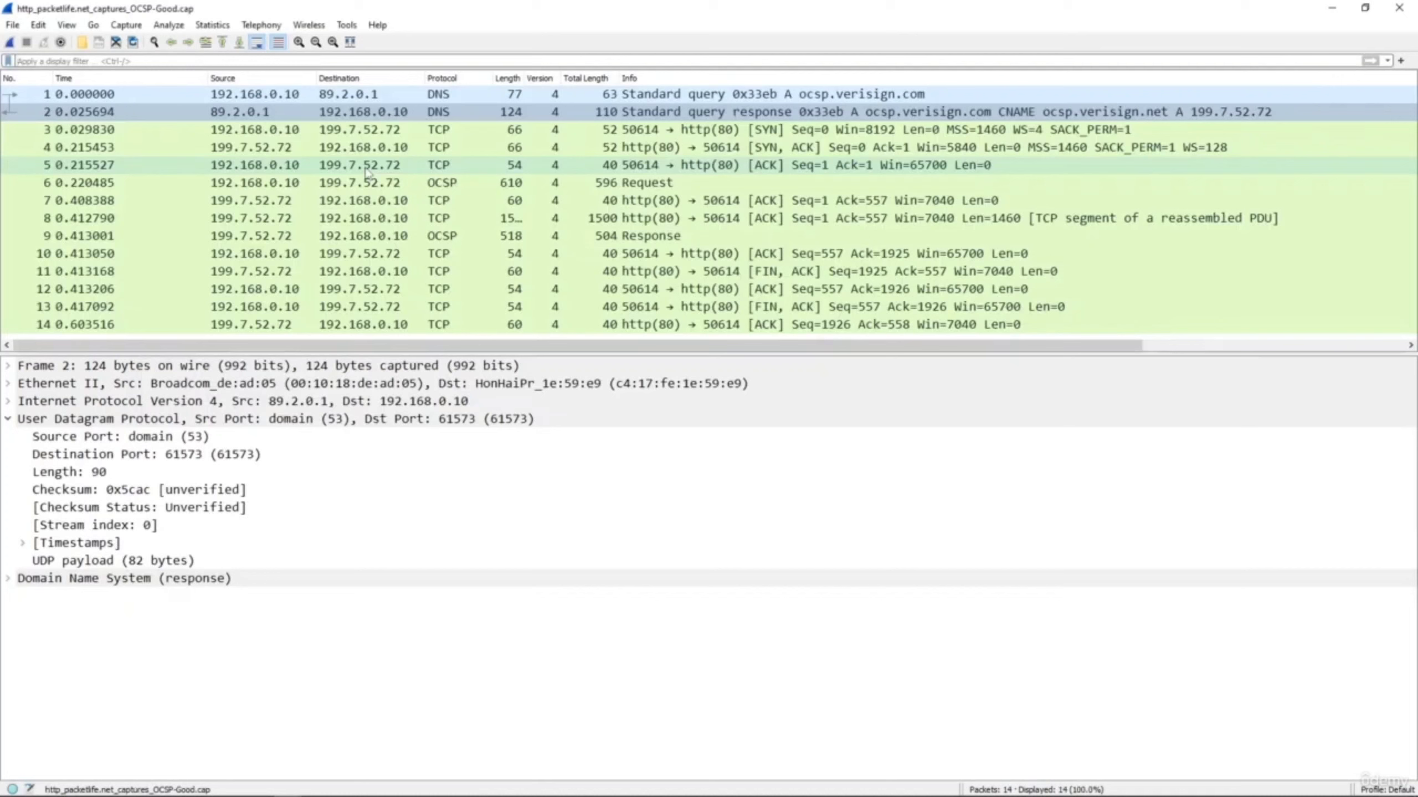
Add the comment "take a look at frame 29" to the capture file properties and save it.
{"action": "left_click", "coordinate": [212, 24]}
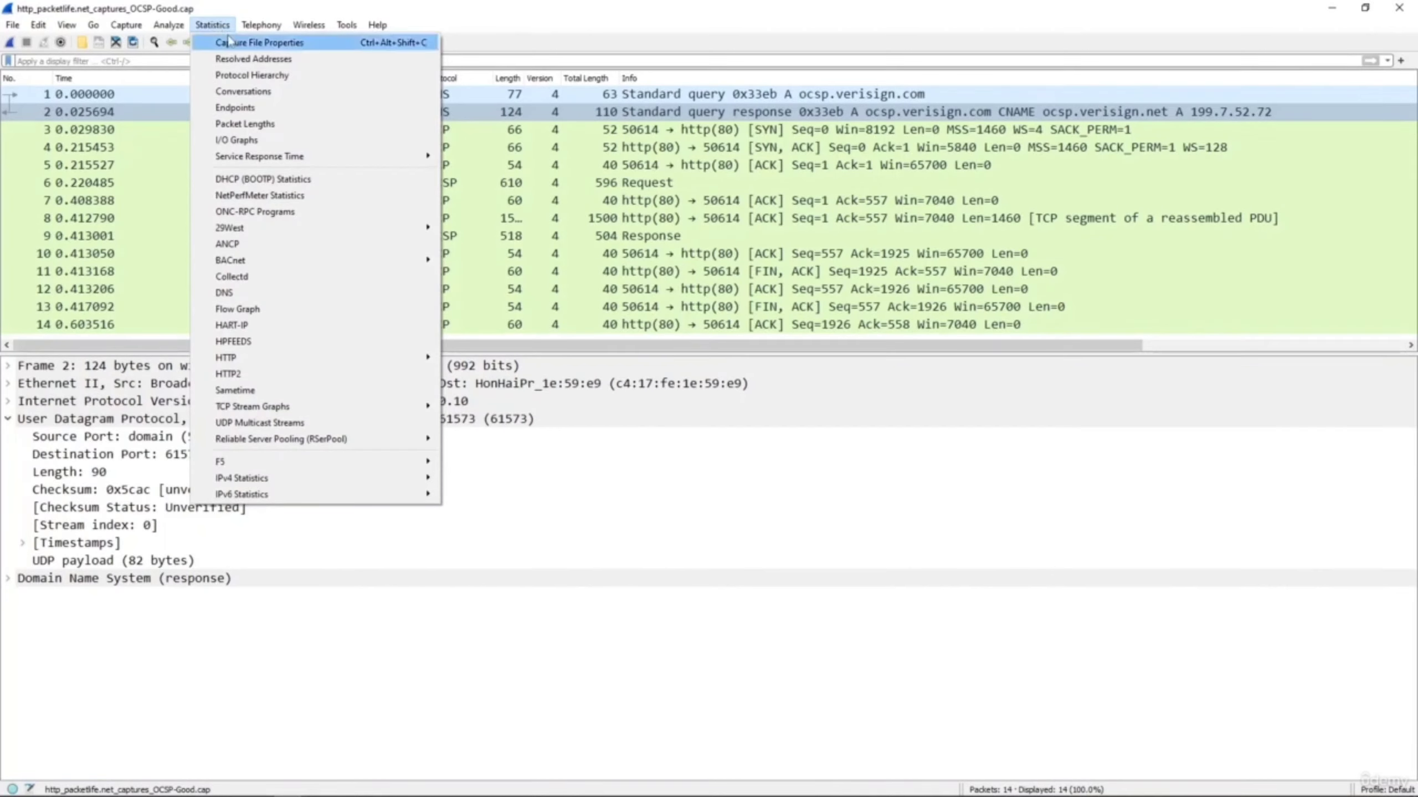
{"action": "left_click", "coordinate": [229, 42]}
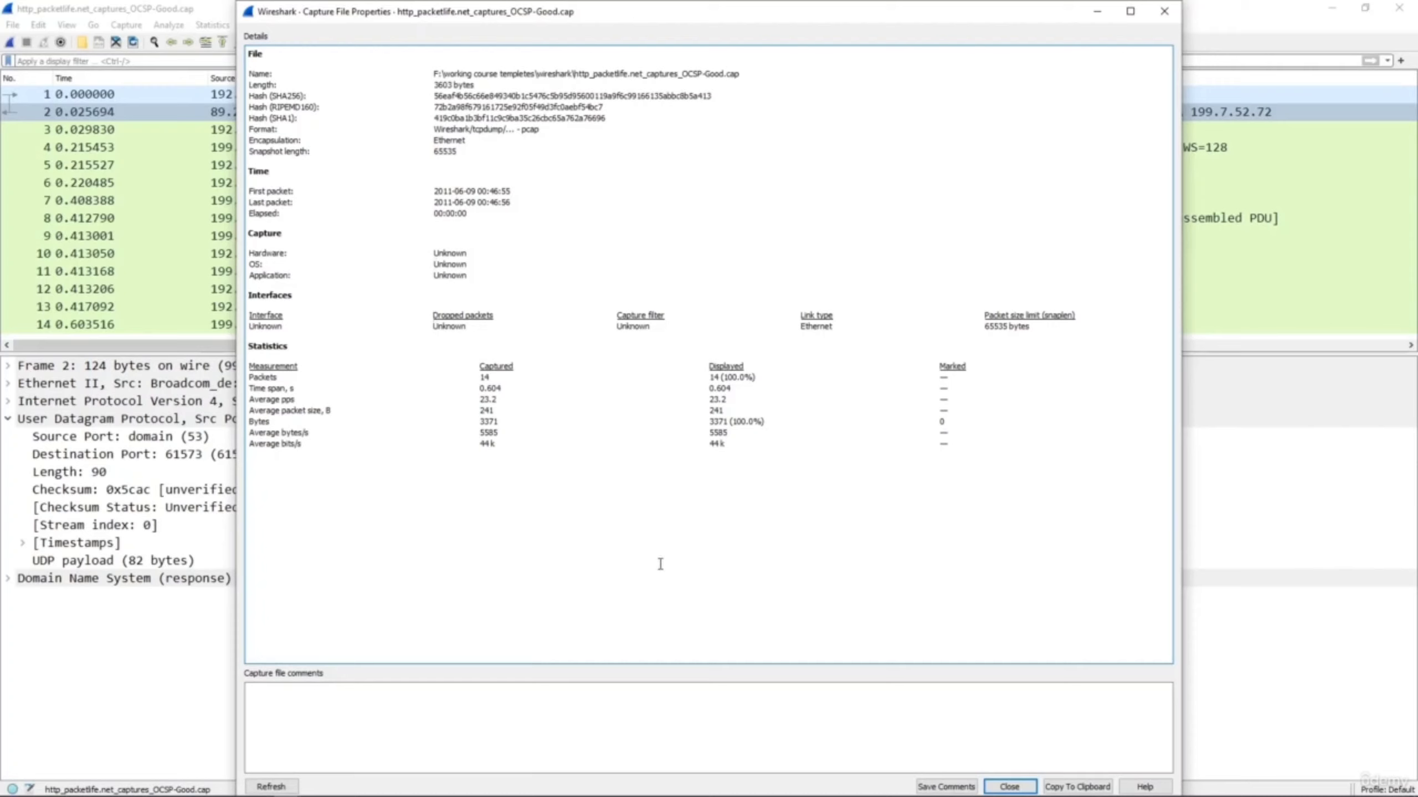
{"action": "left_click", "coordinate": [329, 711]}
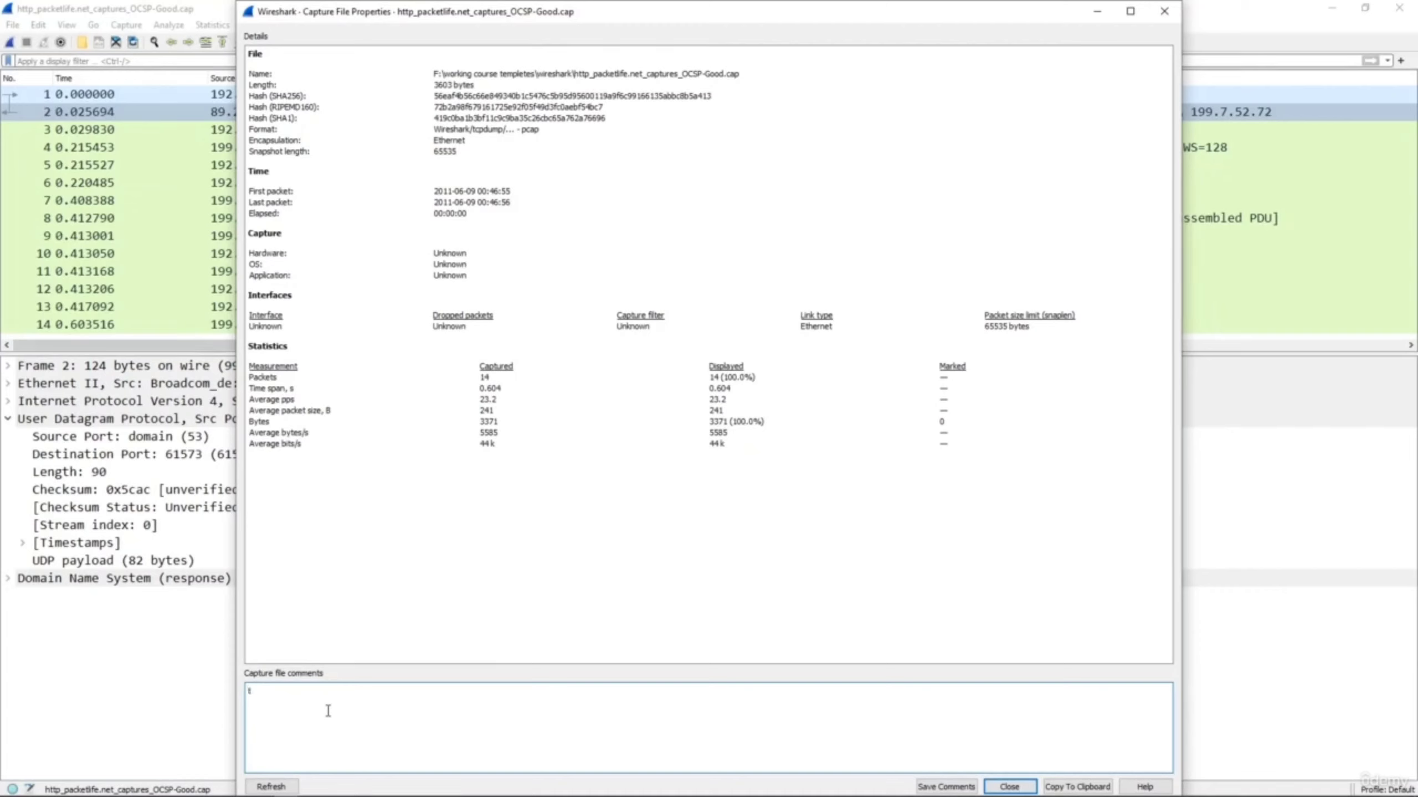
{"action": "type", "text": "ake a look at frame 29"}
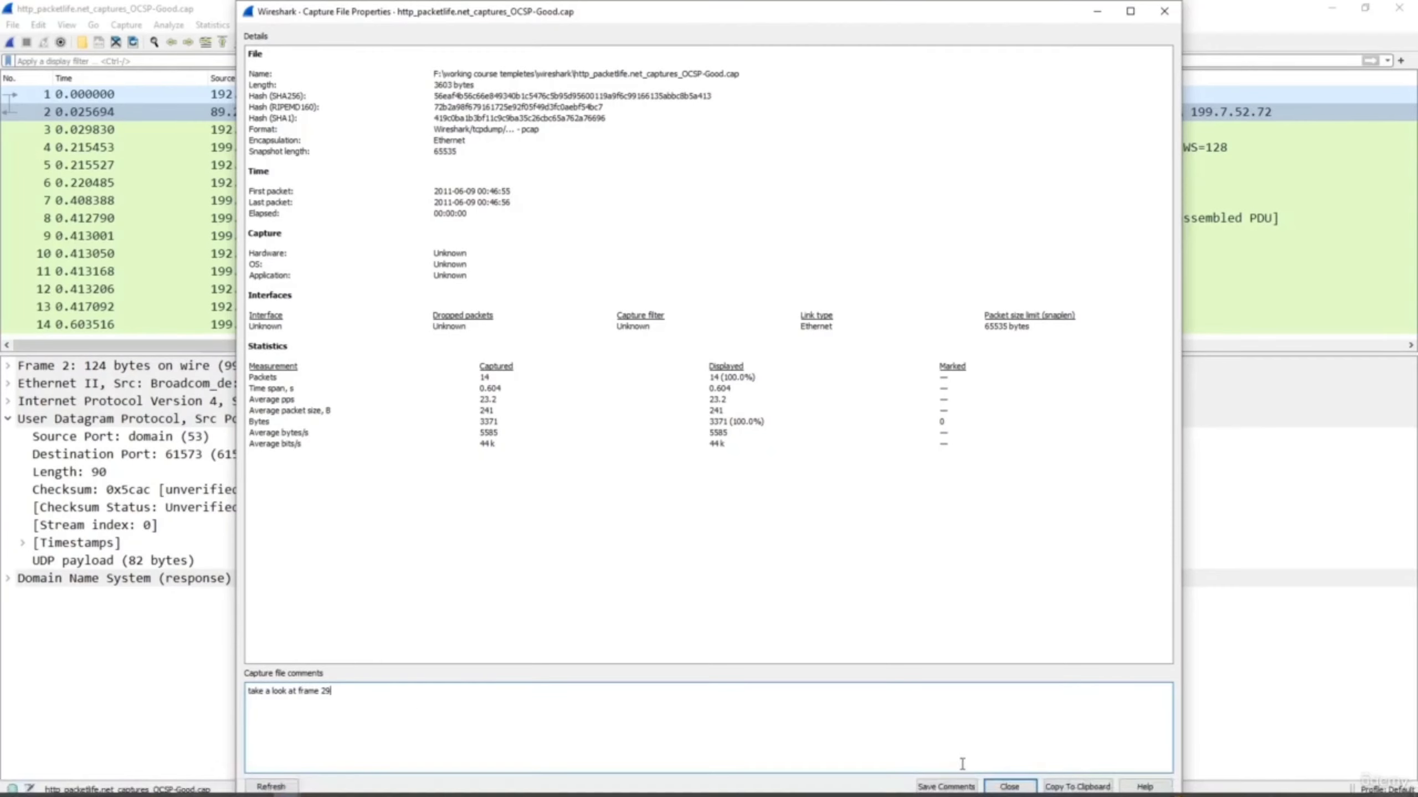
{"action": "left_click", "coordinate": [943, 788]}
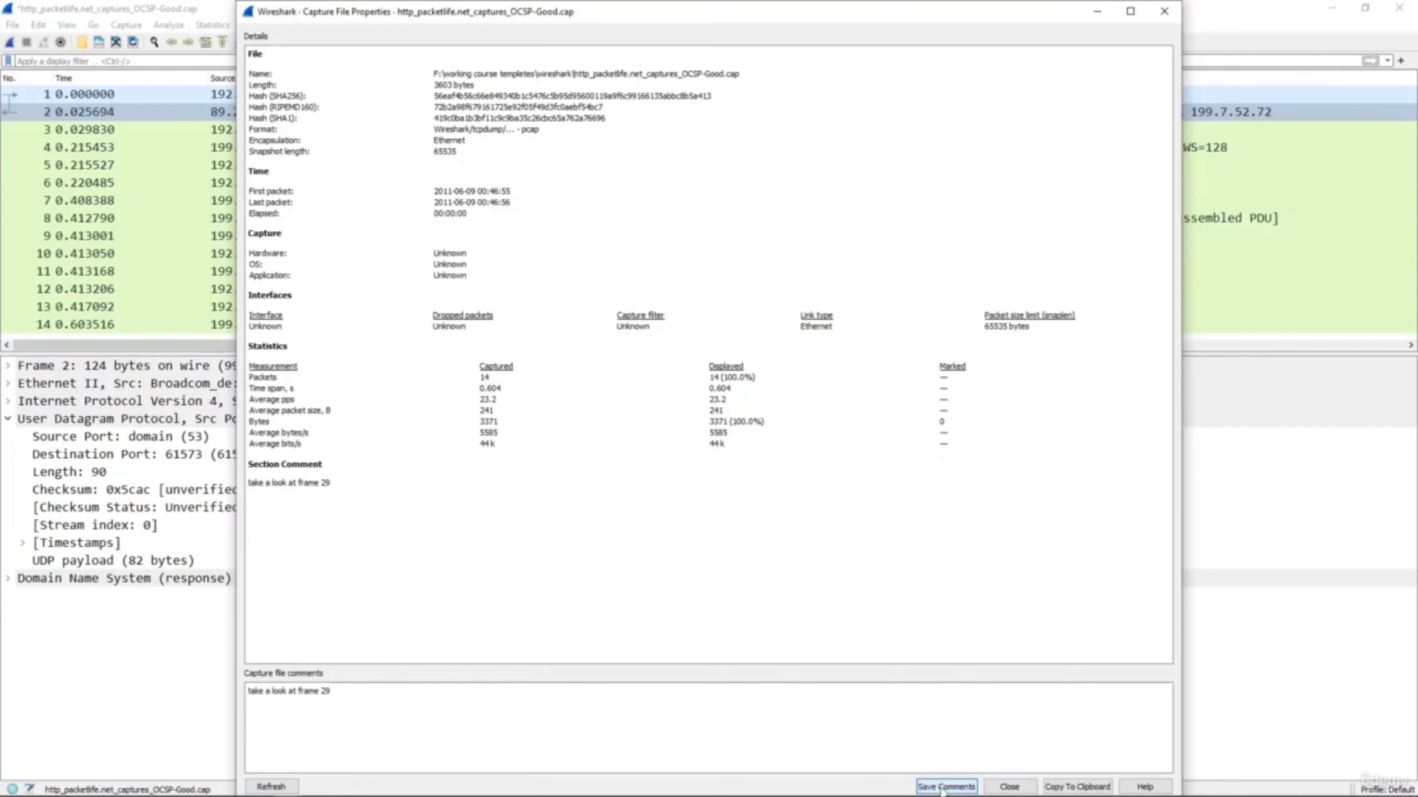
{"action": "left_click", "coordinate": [1009, 787]}
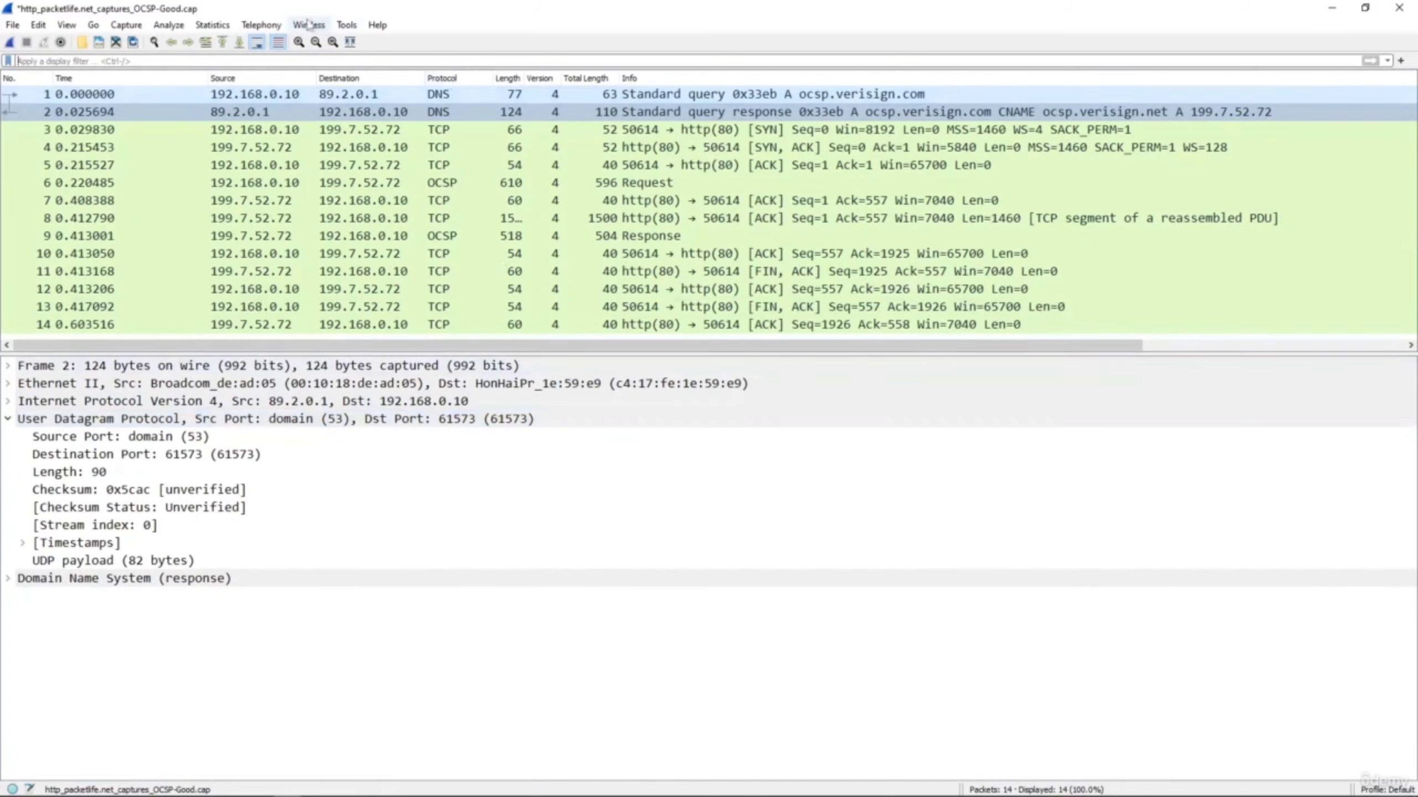
Review the Protocol Hierarchy statistics of the capture, and close them.
{"action": "left_click", "coordinate": [213, 26]}
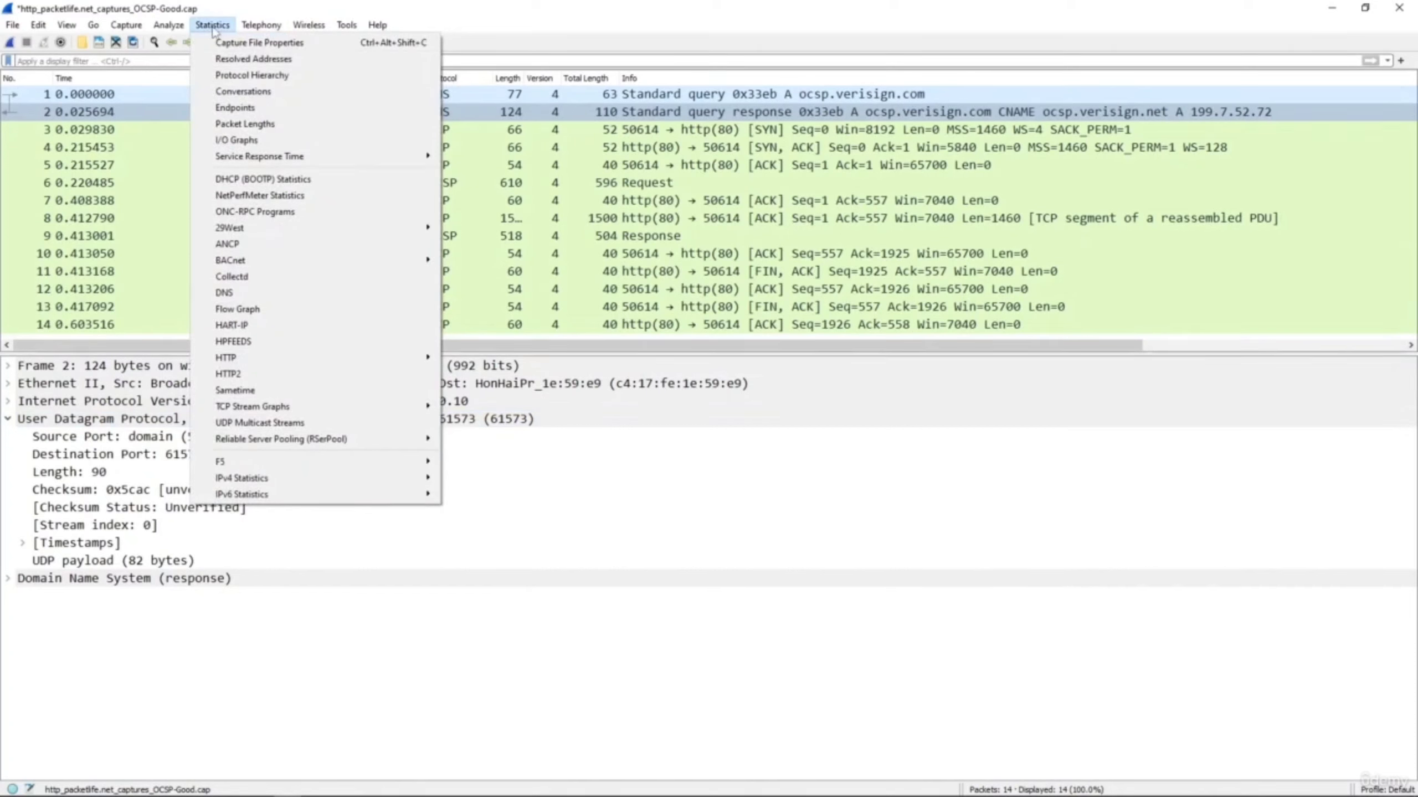
{"action": "left_click", "coordinate": [252, 75]}
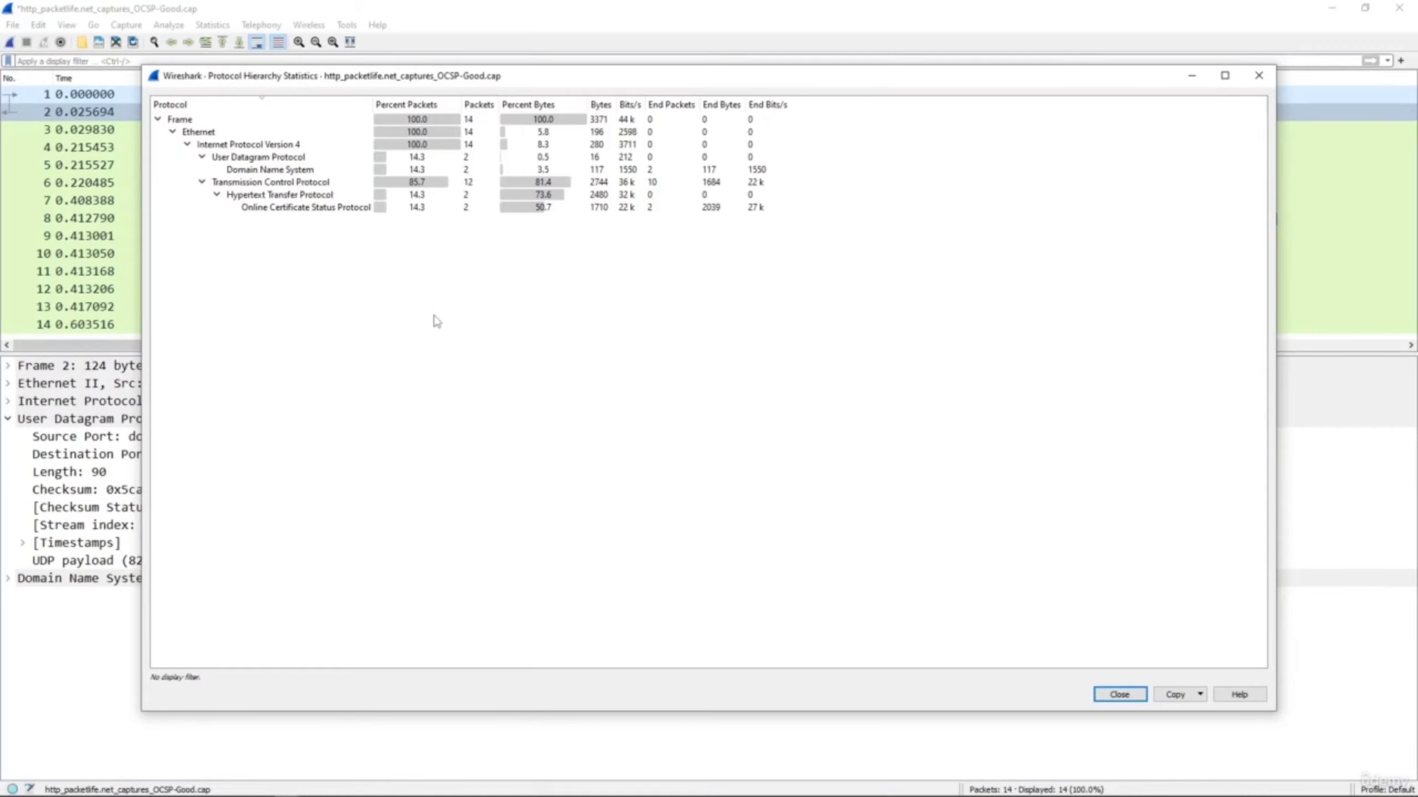
{"action": "left_click", "coordinate": [1132, 697]}
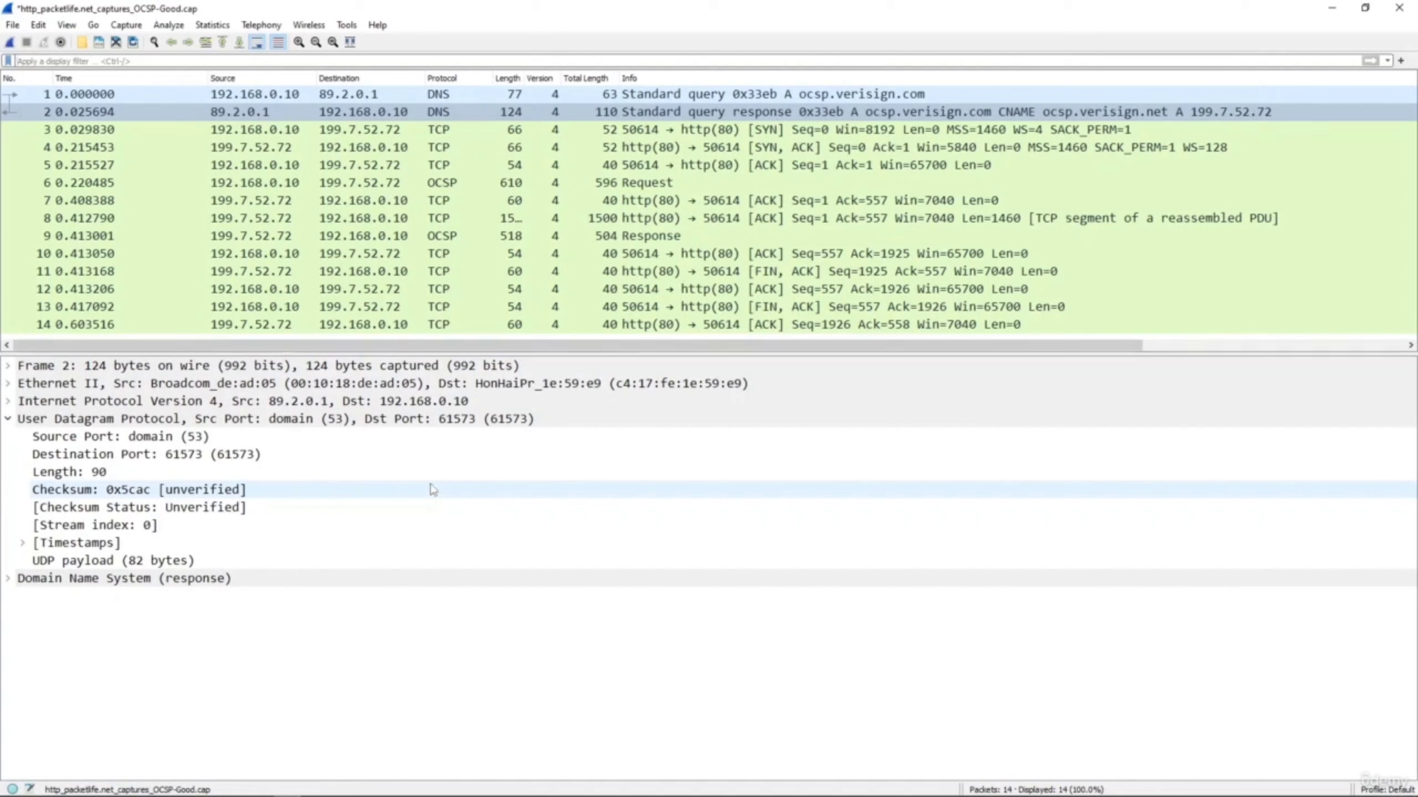
Check the Endpoints statistics of the capture, and close them.
{"action": "left_click", "coordinate": [212, 25]}
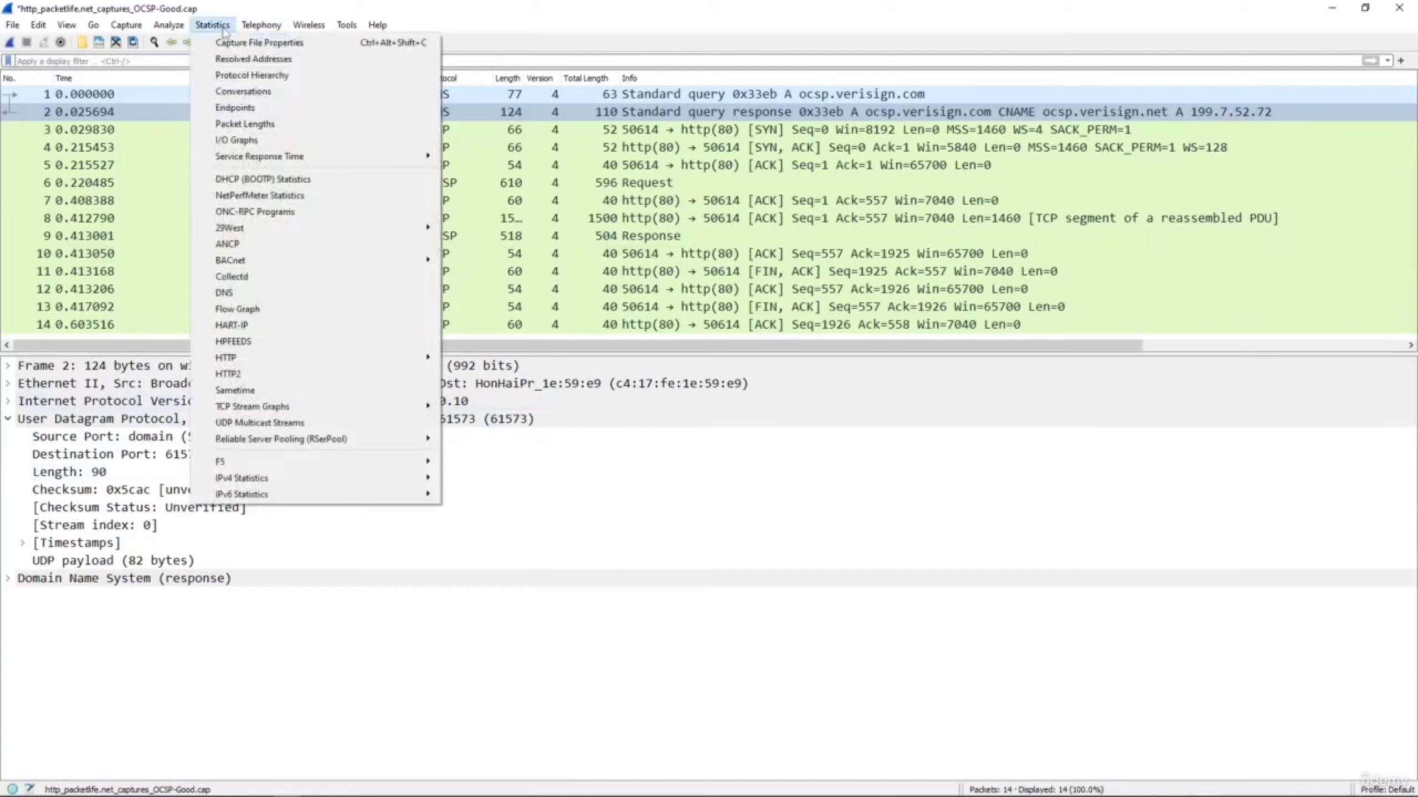
{"action": "left_click", "coordinate": [234, 107]}
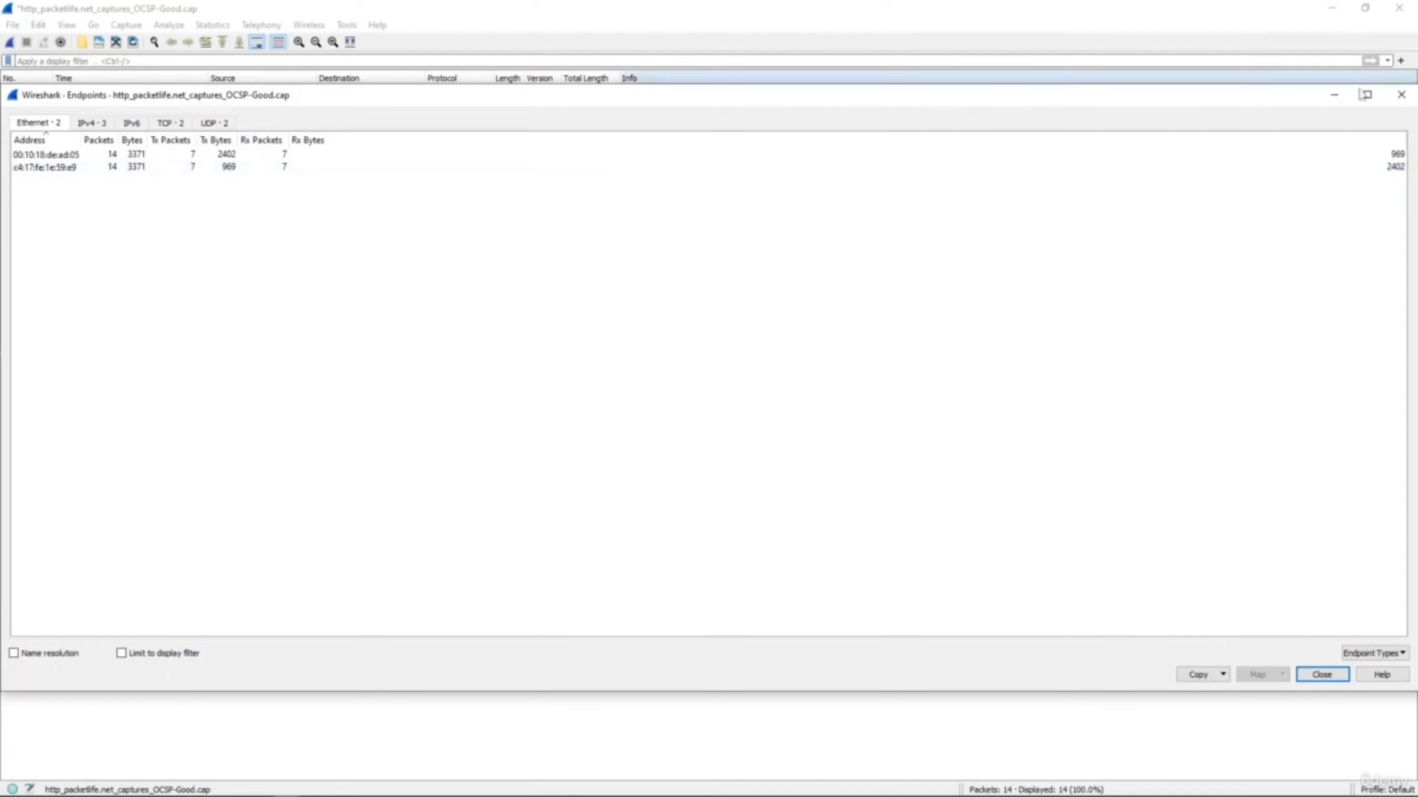
{"action": "left_click", "coordinate": [1408, 106]}
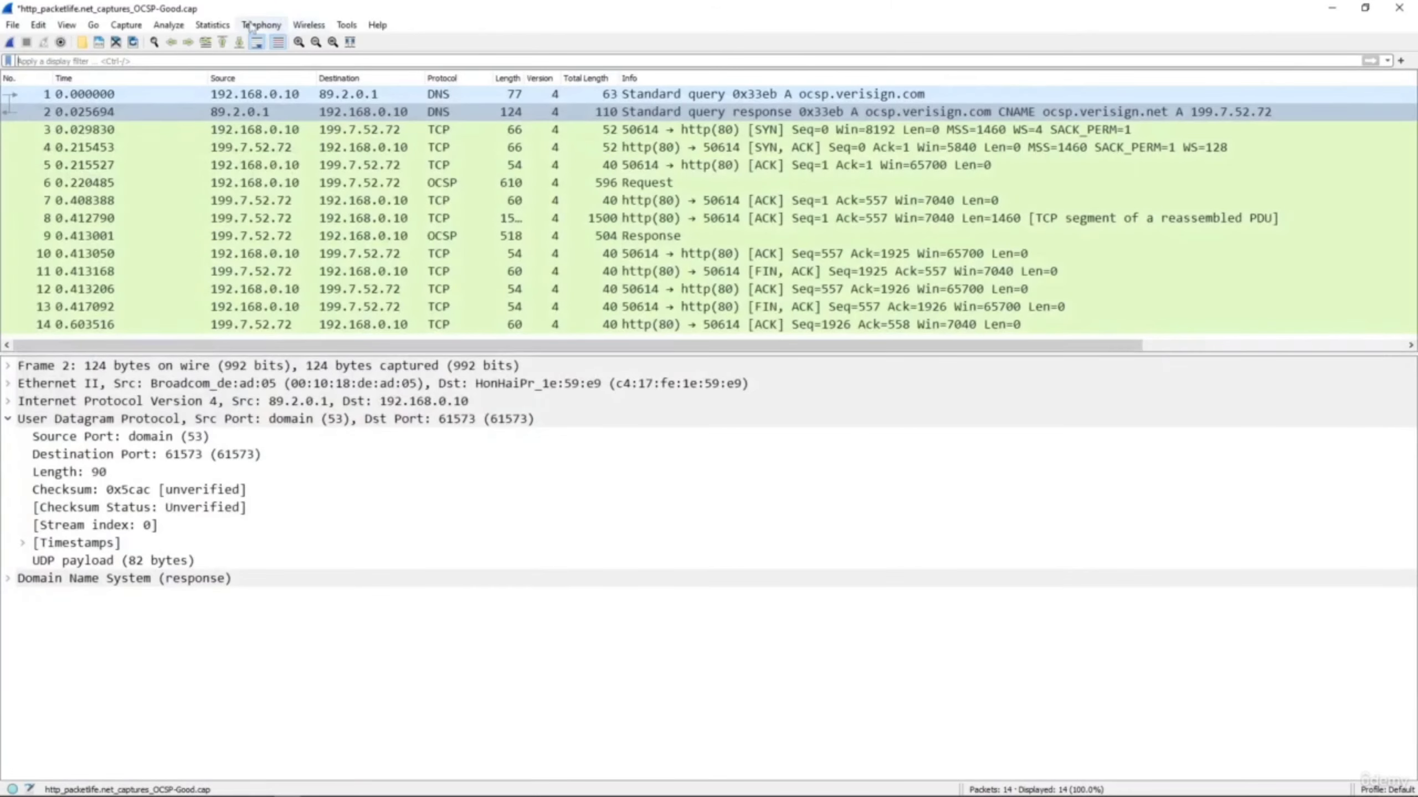
Apply the IPv4 conversation between 192.168.0.10 and 199.7.52.72 as a display filter, selected in both directions (A ↔ B).
{"action": "left_click", "coordinate": [211, 25]}
{"action": "left_click", "coordinate": [243, 91]}
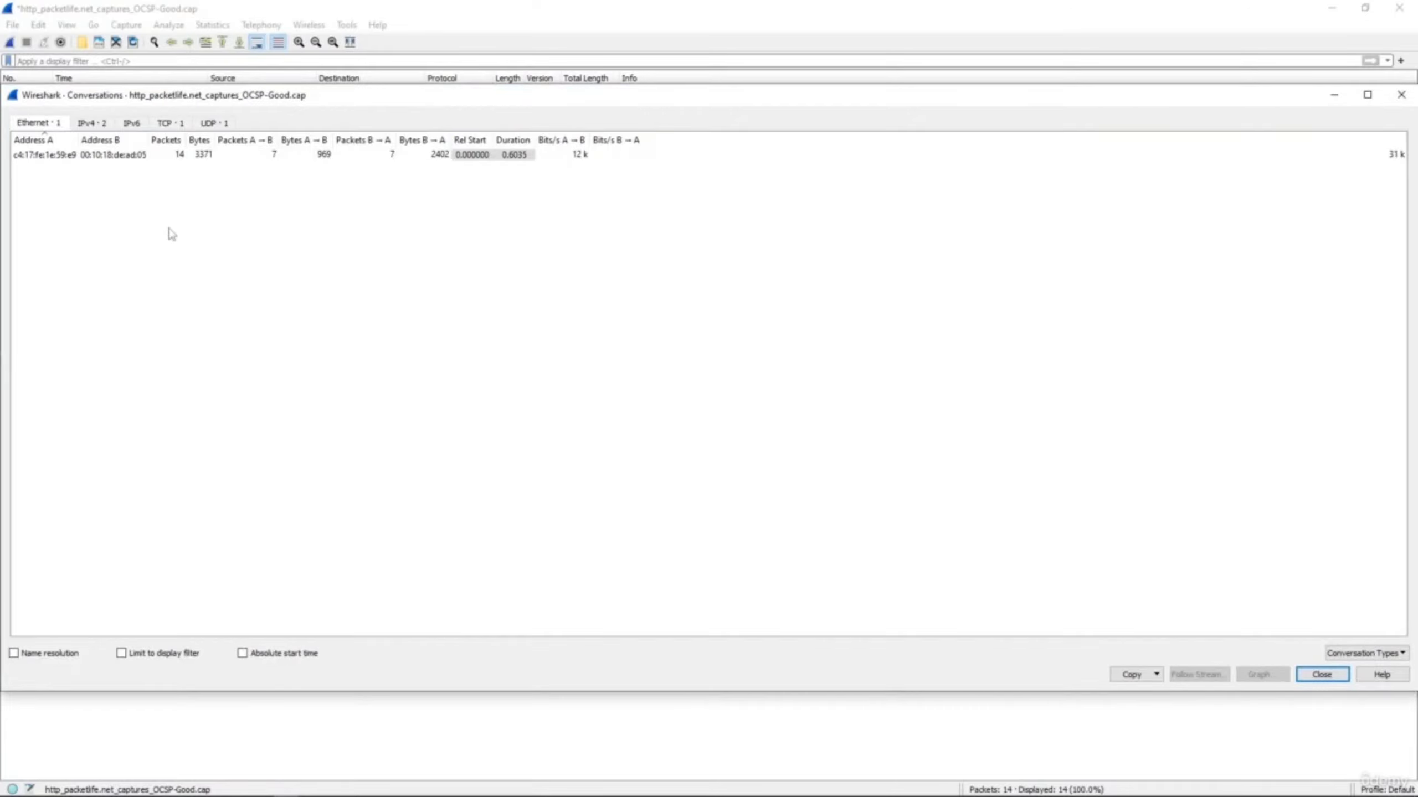
{"action": "left_click", "coordinate": [91, 123]}
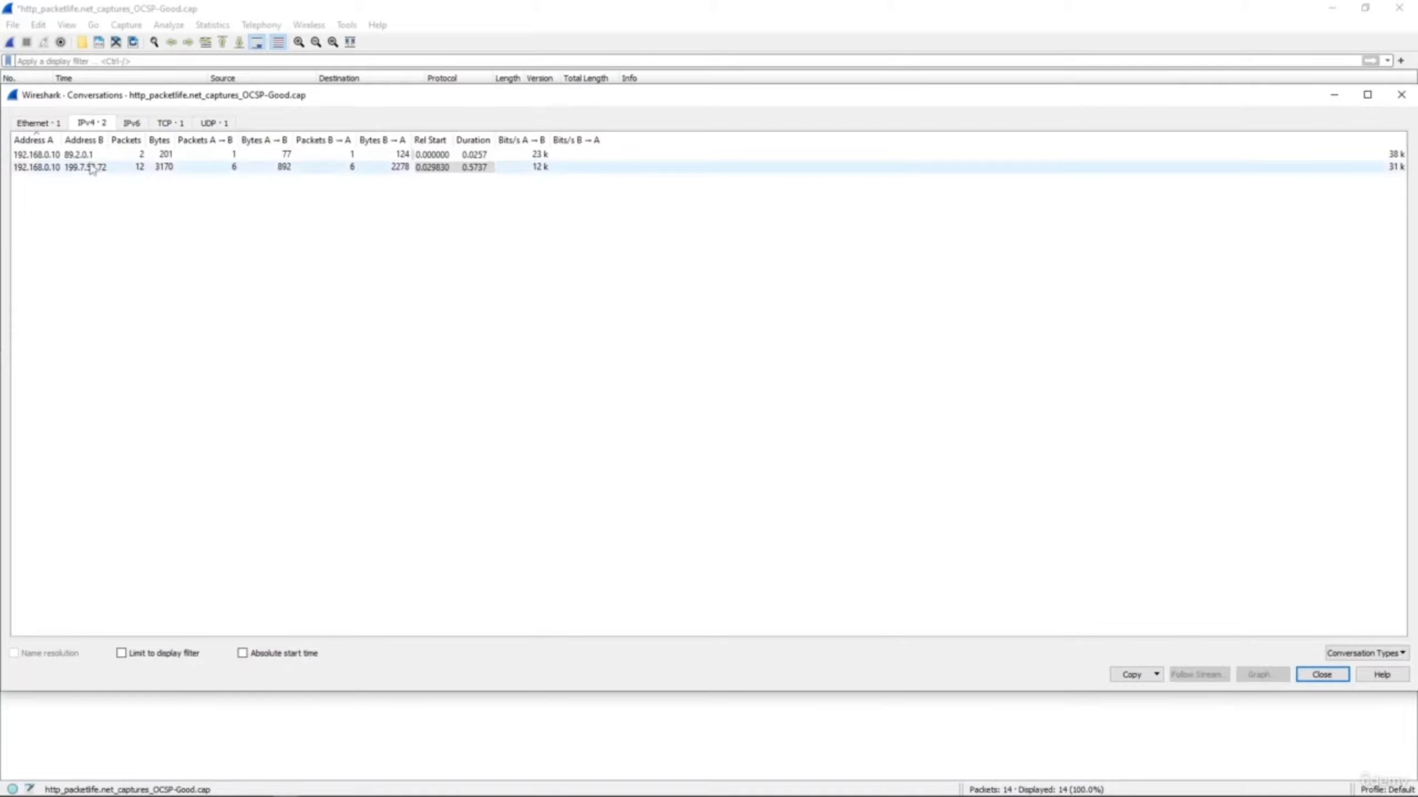
{"action": "right_click", "coordinate": [92, 169]}
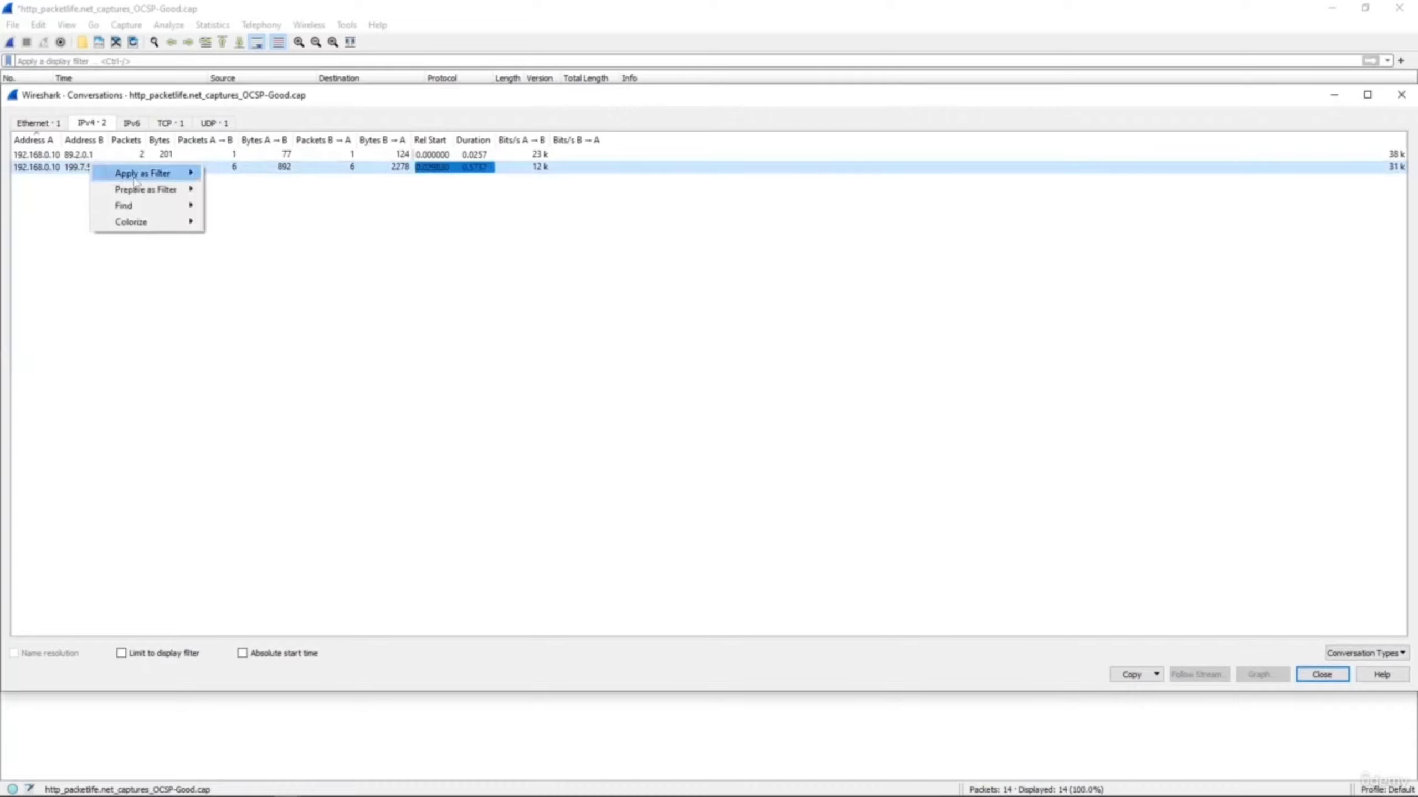
{"action": "mouse_move", "coordinate": [171, 176]}
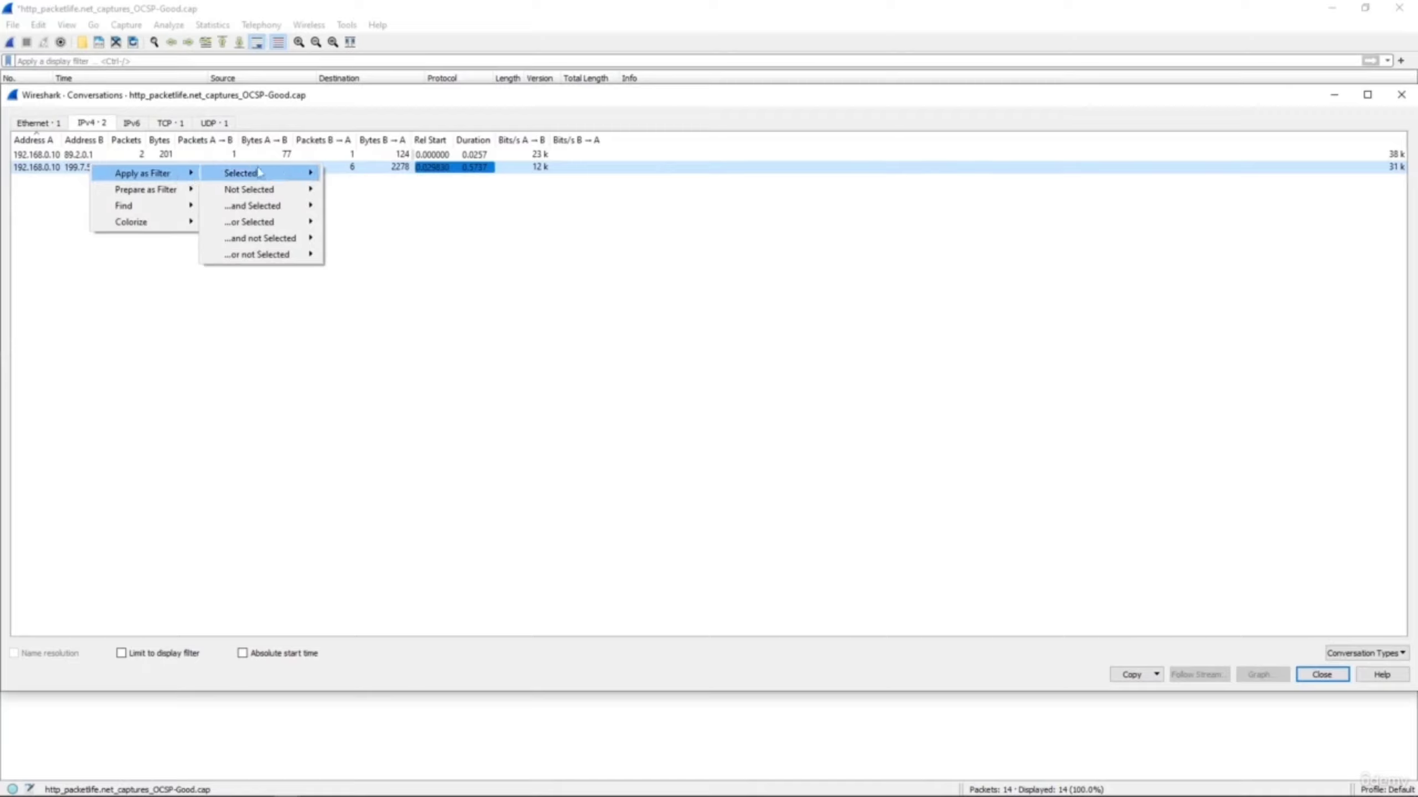
{"action": "mouse_move", "coordinate": [274, 173]}
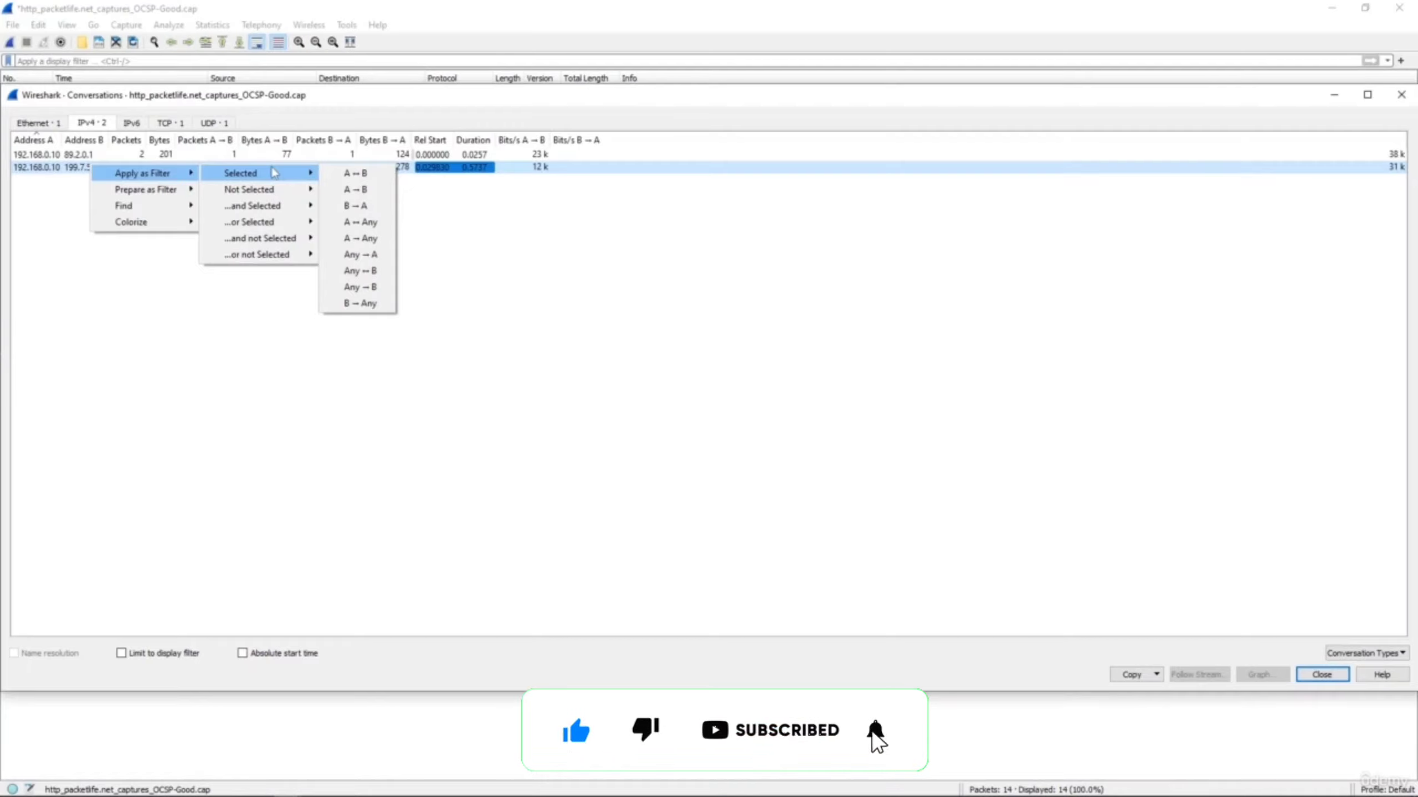
{"action": "left_click", "coordinate": [356, 173]}
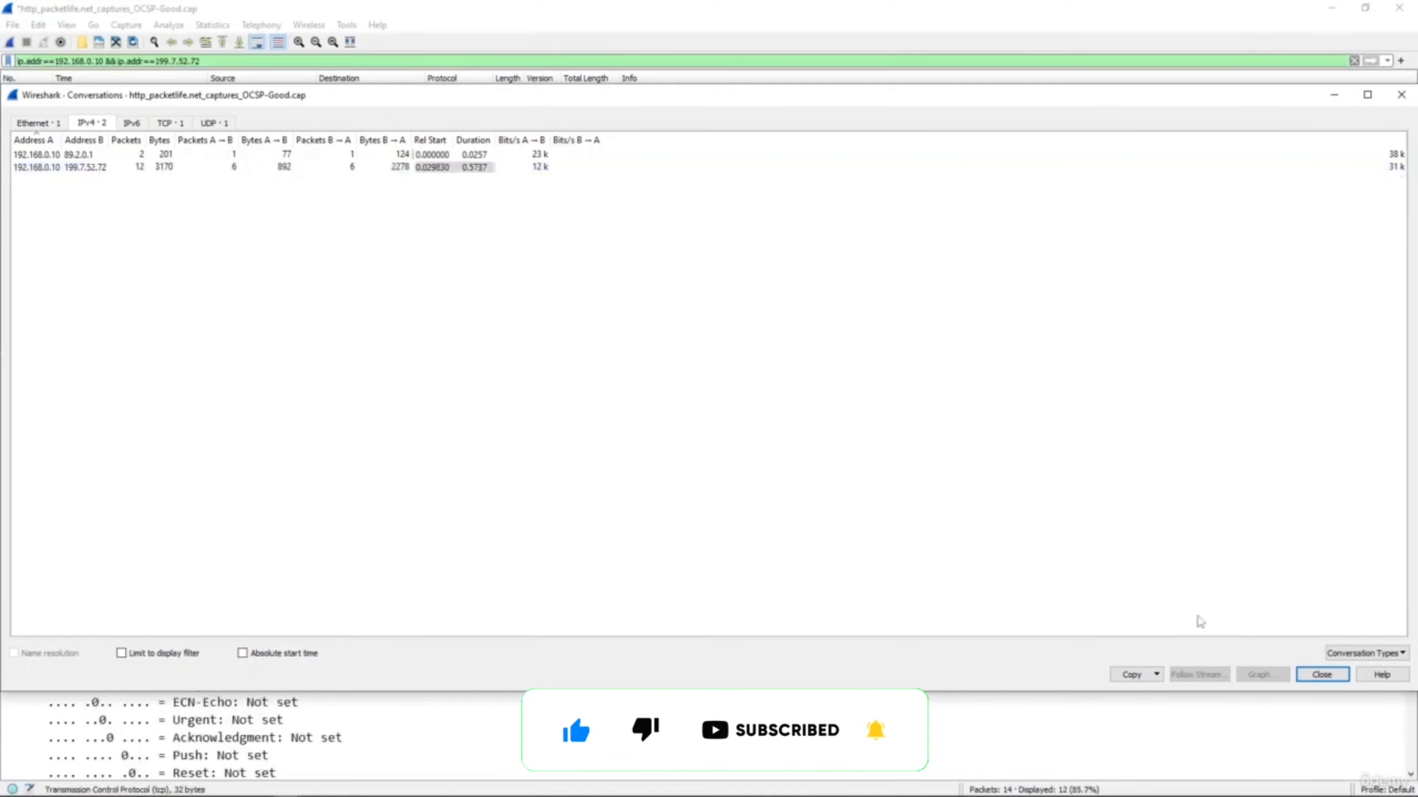
{"action": "left_click", "coordinate": [1322, 674]}
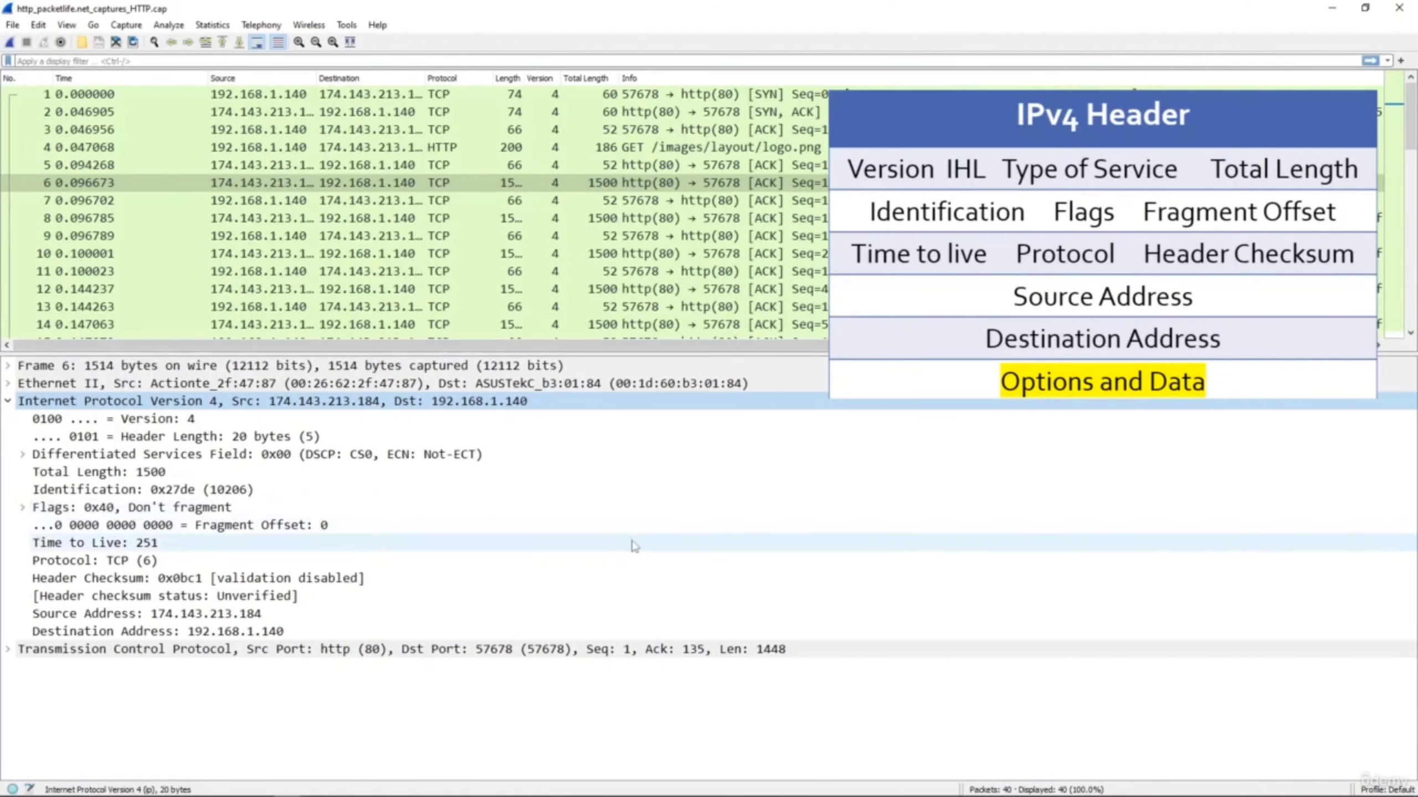
Inspect the individual Flags bits in the IPv4 header of frame 6, and collapse them again.
{"action": "left_click", "coordinate": [22, 508]}
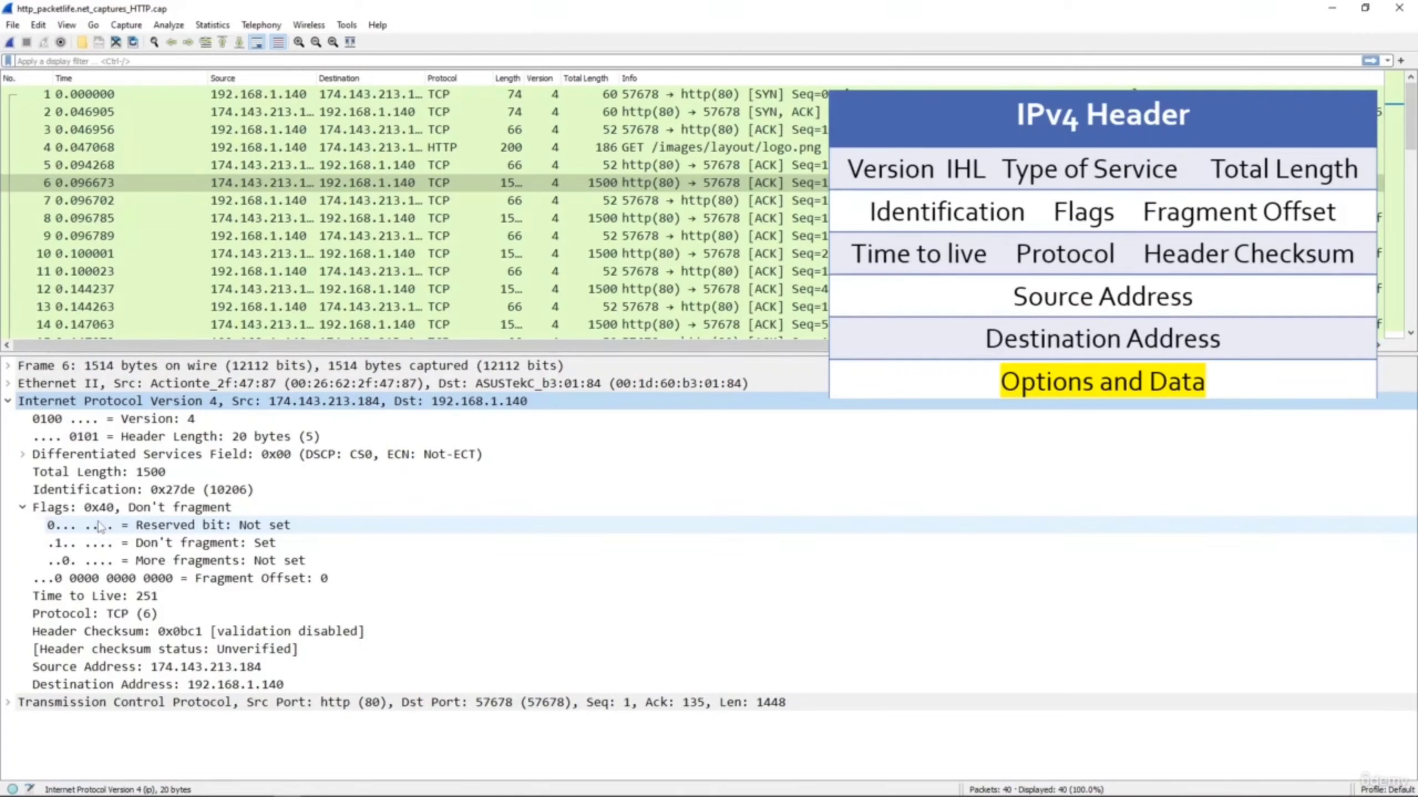
{"action": "left_click", "coordinate": [22, 507]}
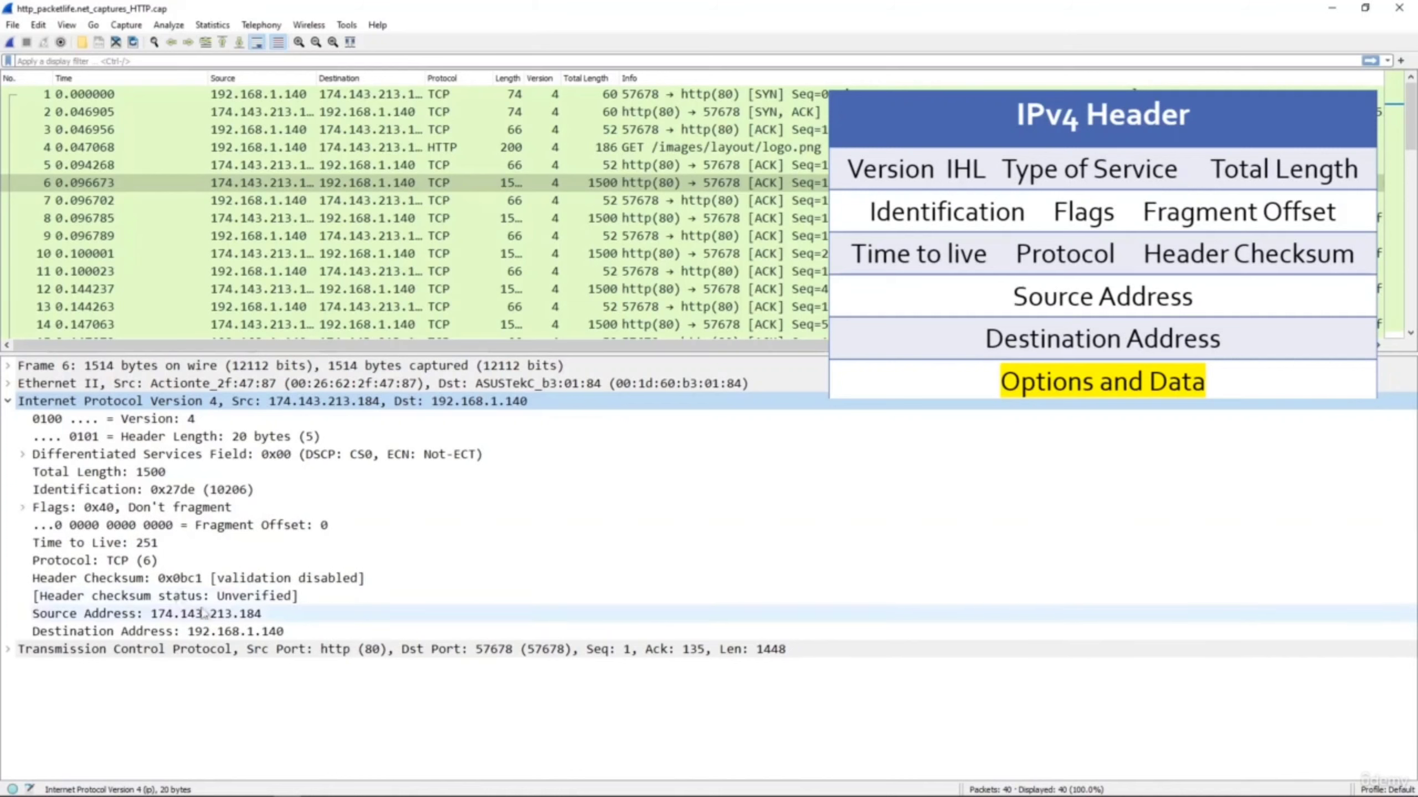
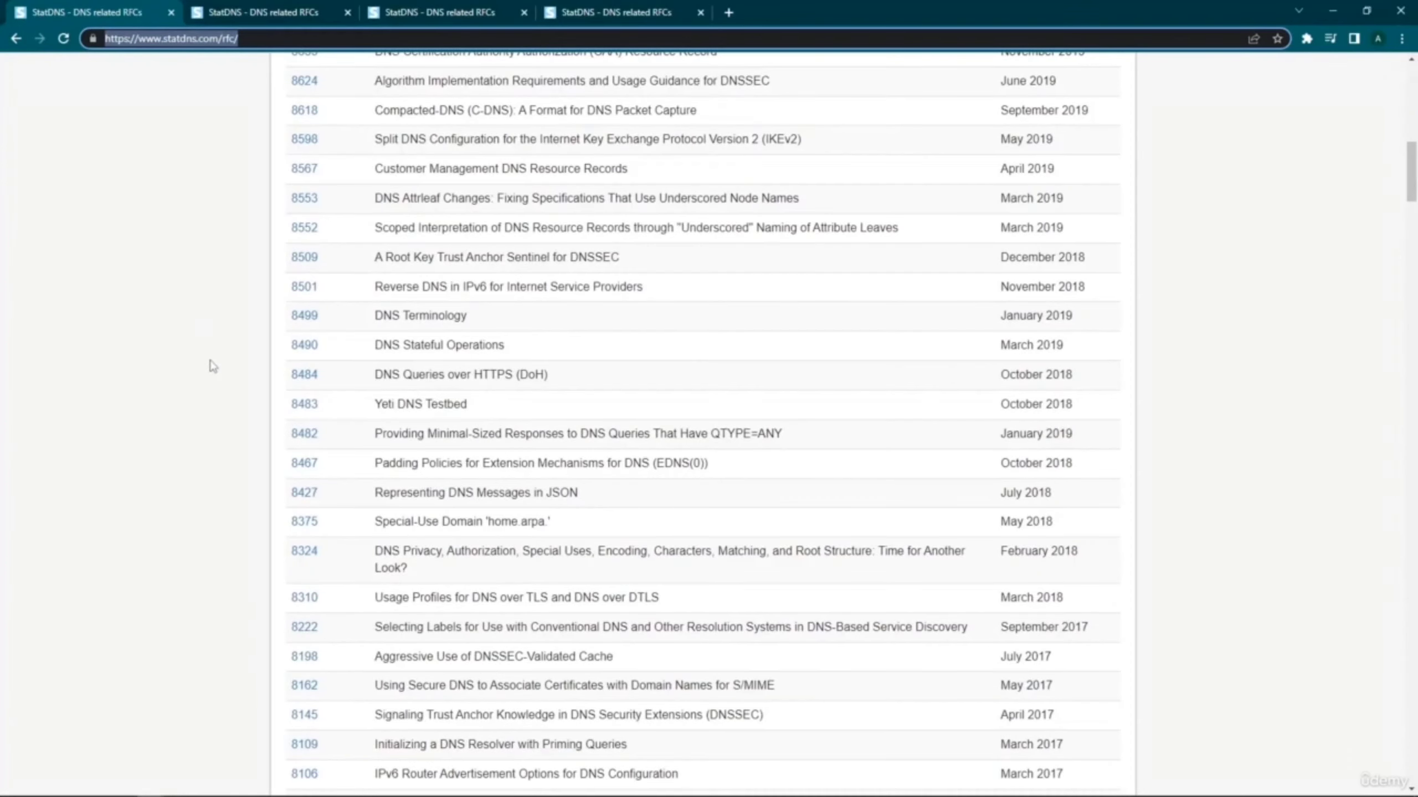
In the browser, look through the StatDNS list of DNS related RFCs across the four open pages.
{"action": "scroll", "coordinate": [212, 366], "scroll_direction": "down", "scroll_amount": 7}
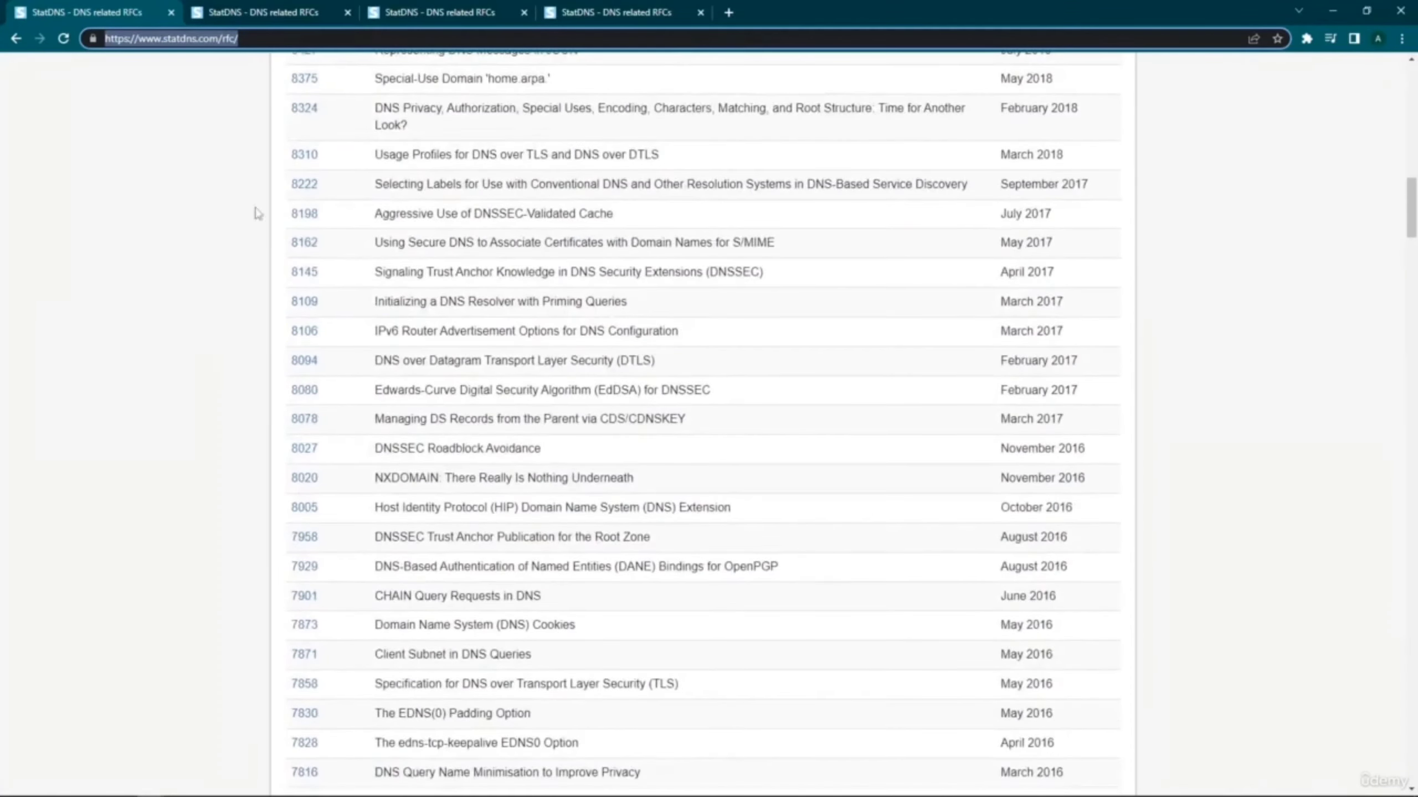
{"action": "left_click", "coordinate": [254, 6]}
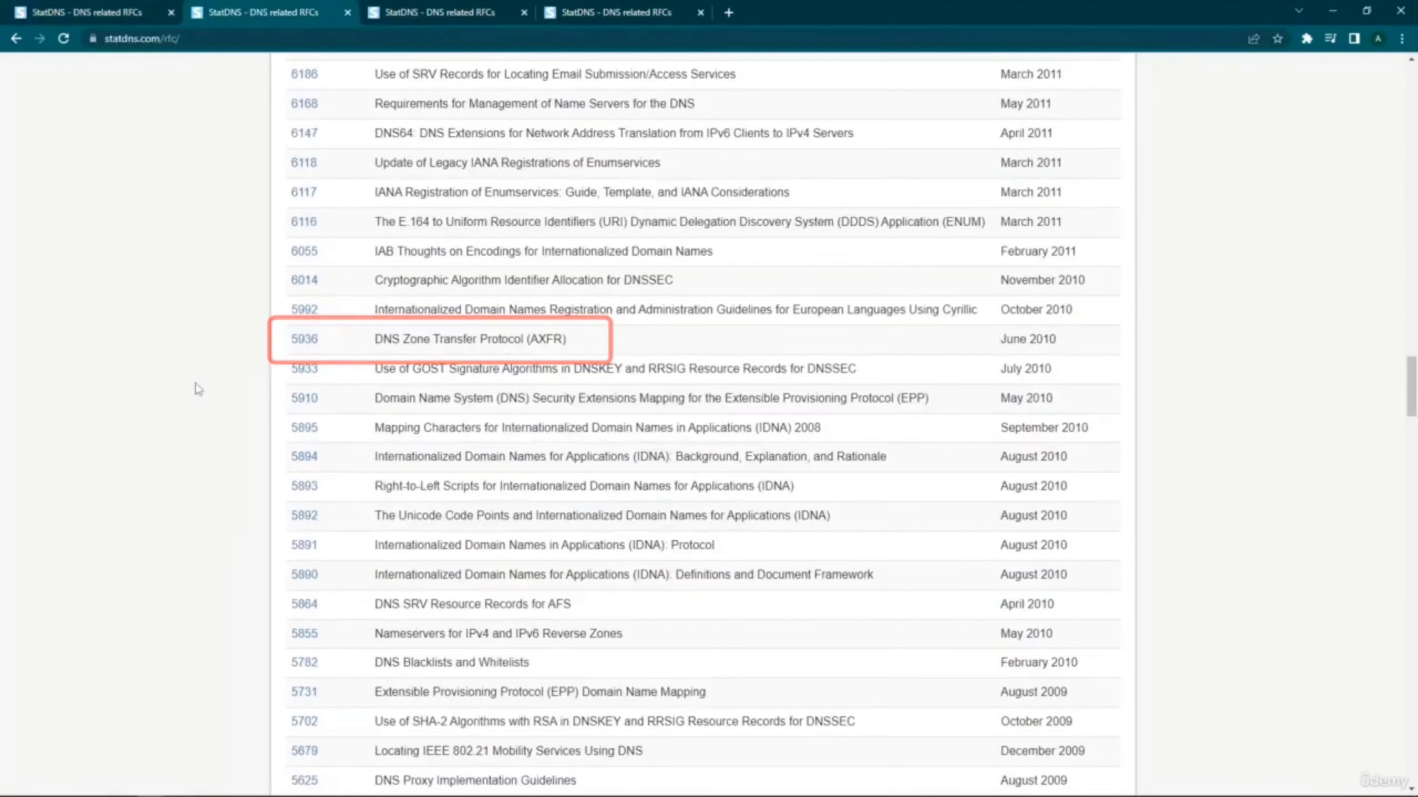
{"action": "left_click", "coordinate": [444, 8]}
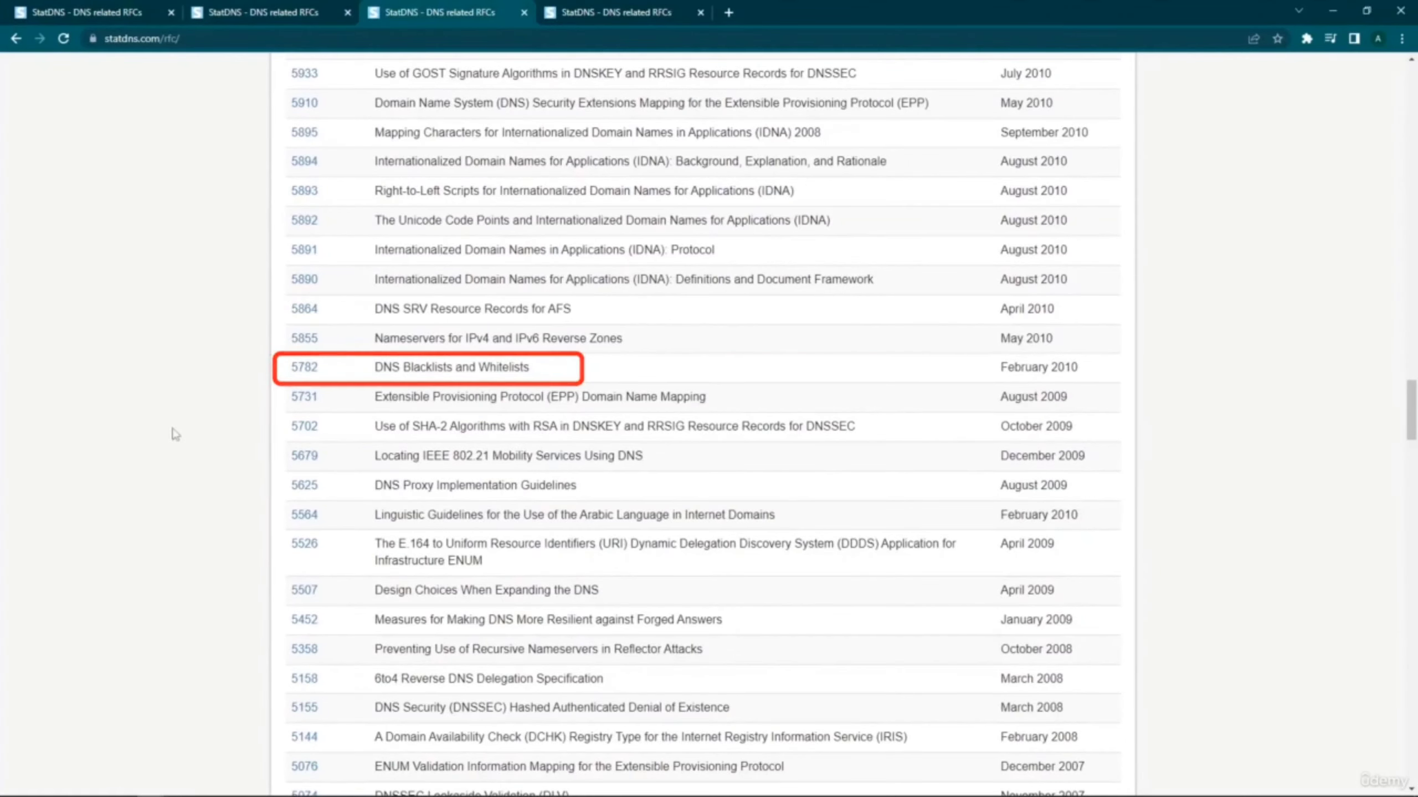
{"action": "left_click", "coordinate": [592, 7]}
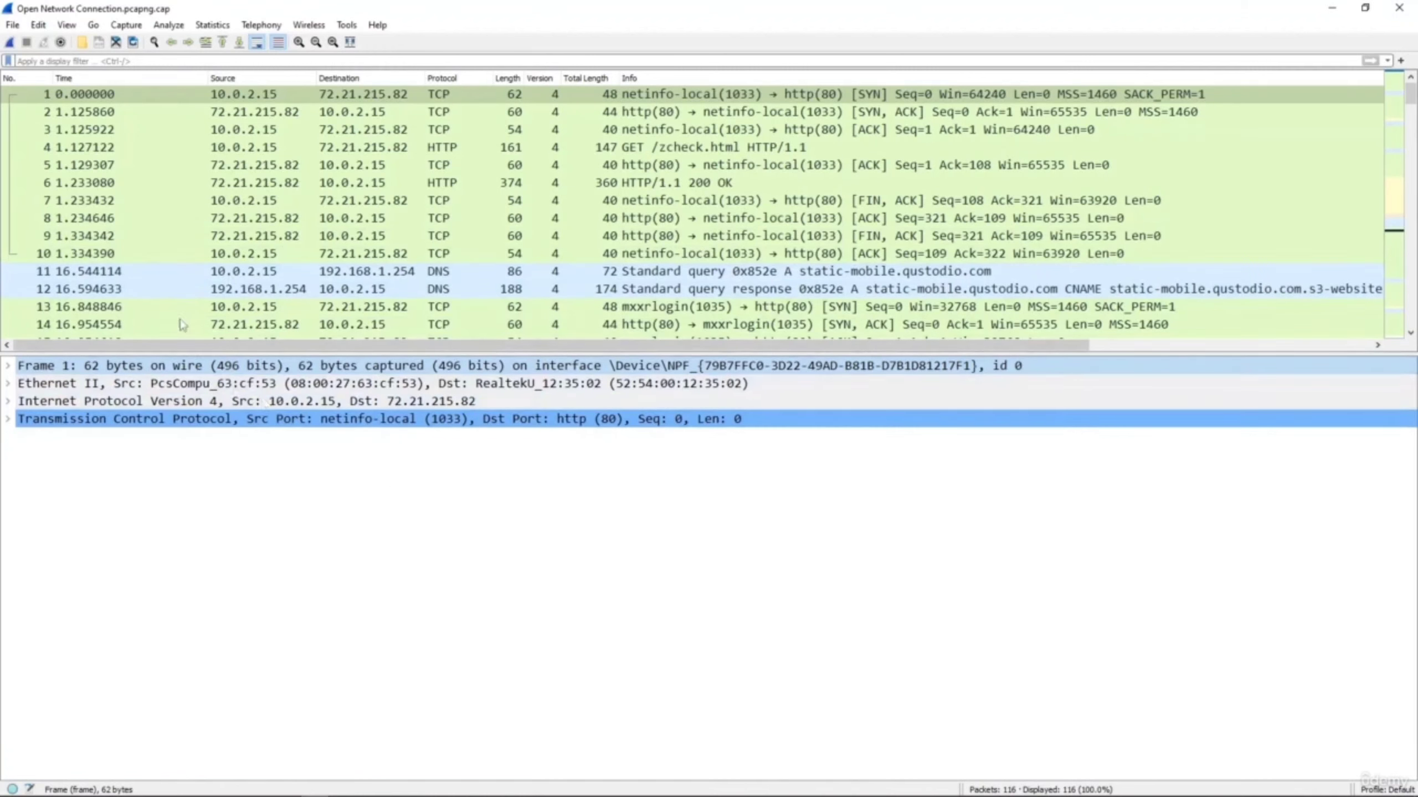
In Wireshark, apply the display filter dns to the Open Network Connection capture.
{"action": "left_click", "coordinate": [120, 58]}
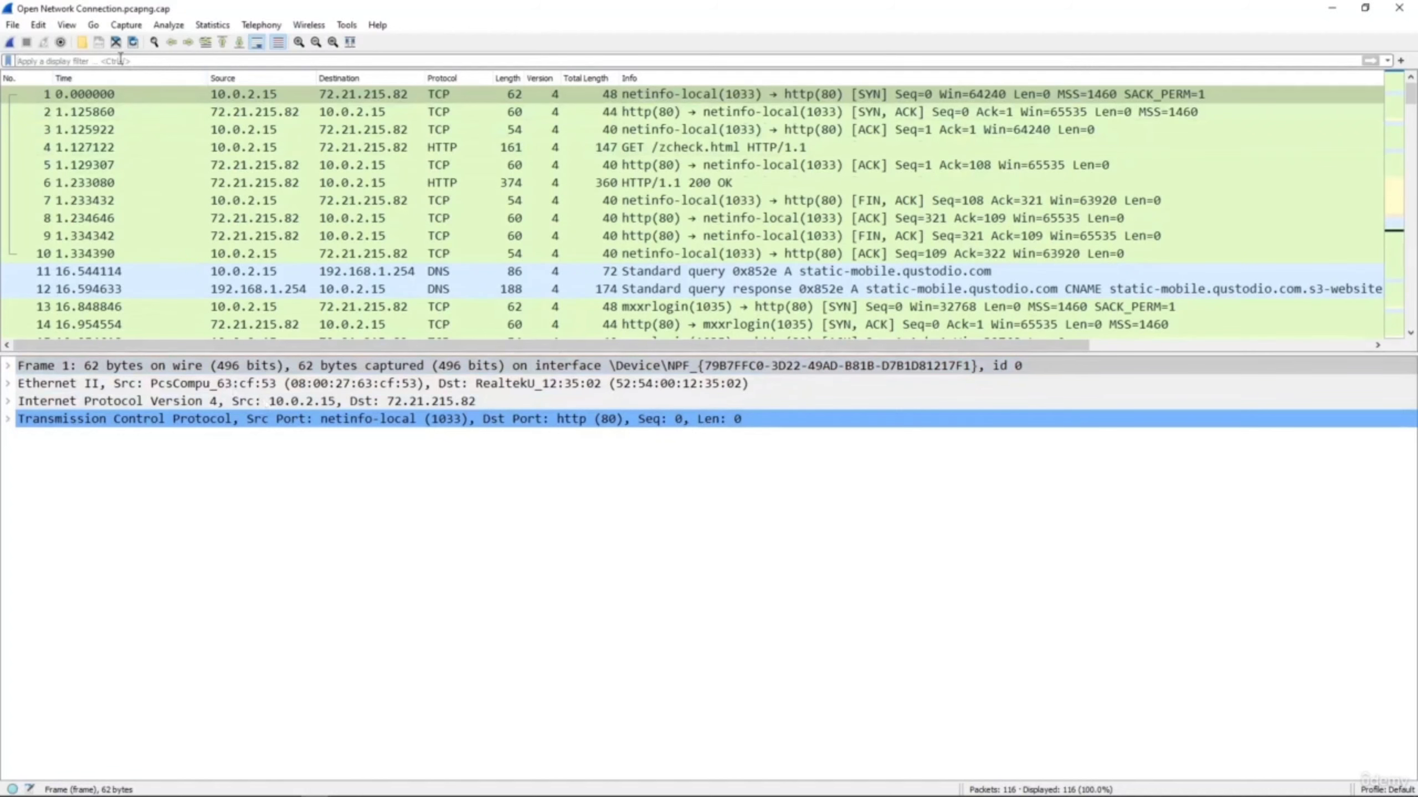
{"action": "type", "text": "dns"}
{"action": "key", "text": "Return"}
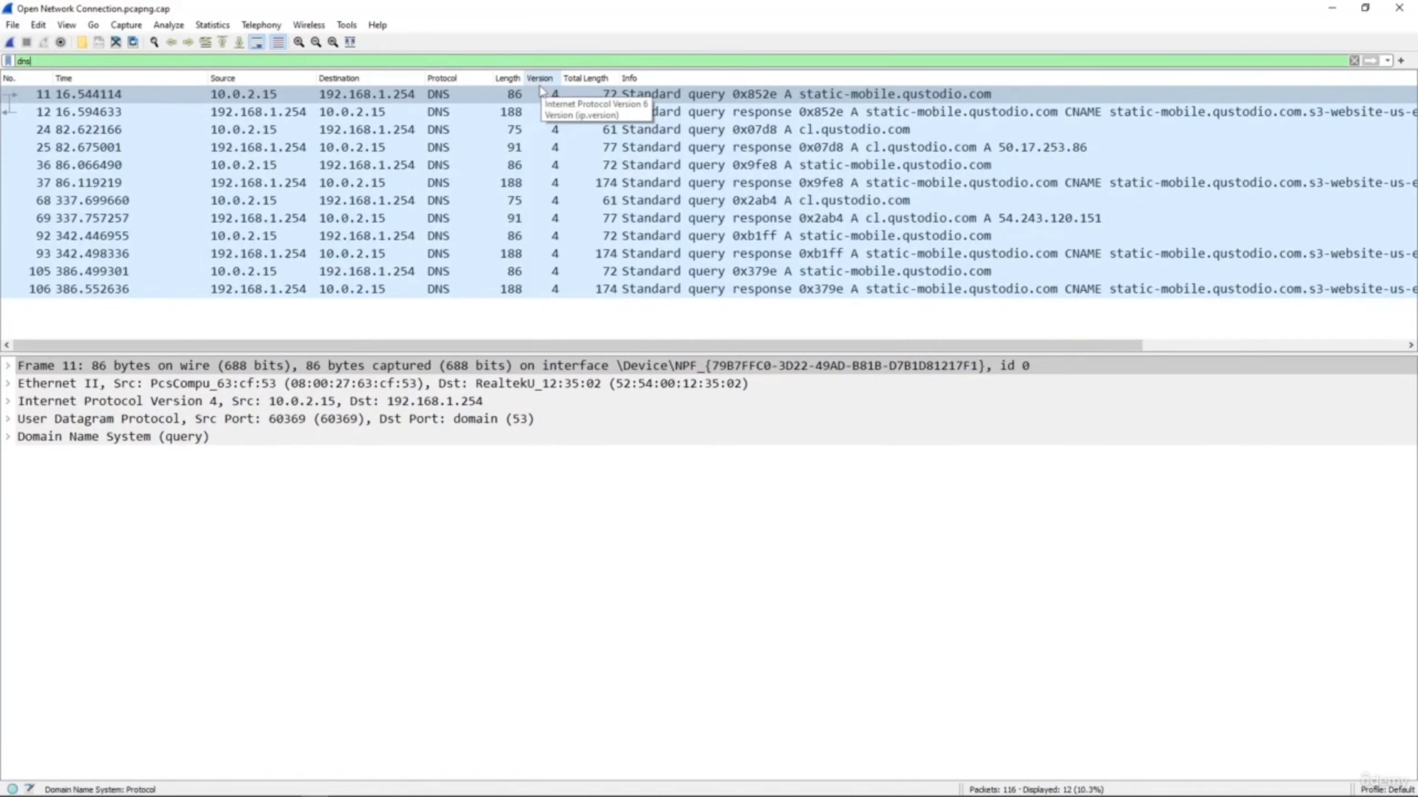
Apply the DNS transaction ID of the query in frame 11 as a display filter, dns.id == 0x852e.
{"action": "left_click", "coordinate": [104, 94]}
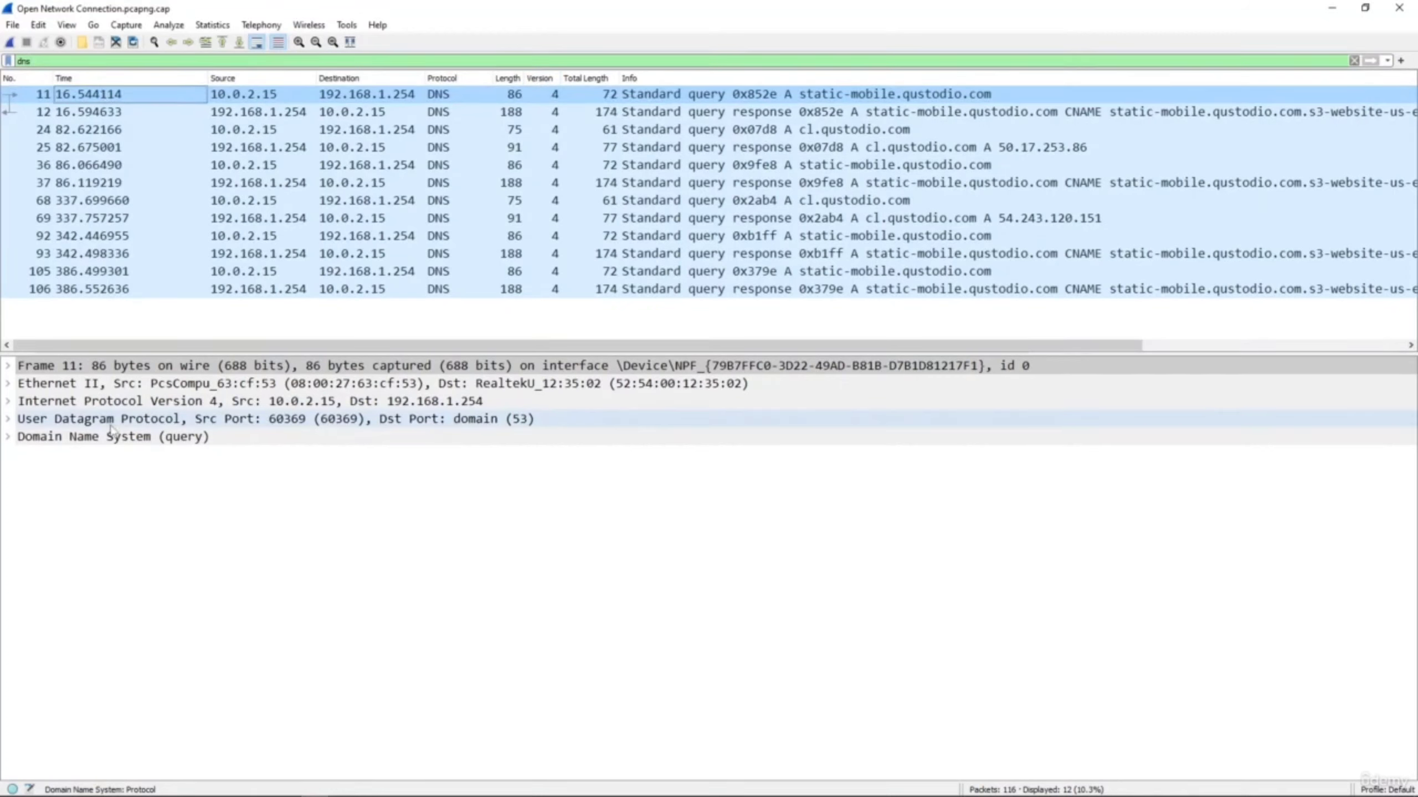
{"action": "left_click", "coordinate": [8, 436]}
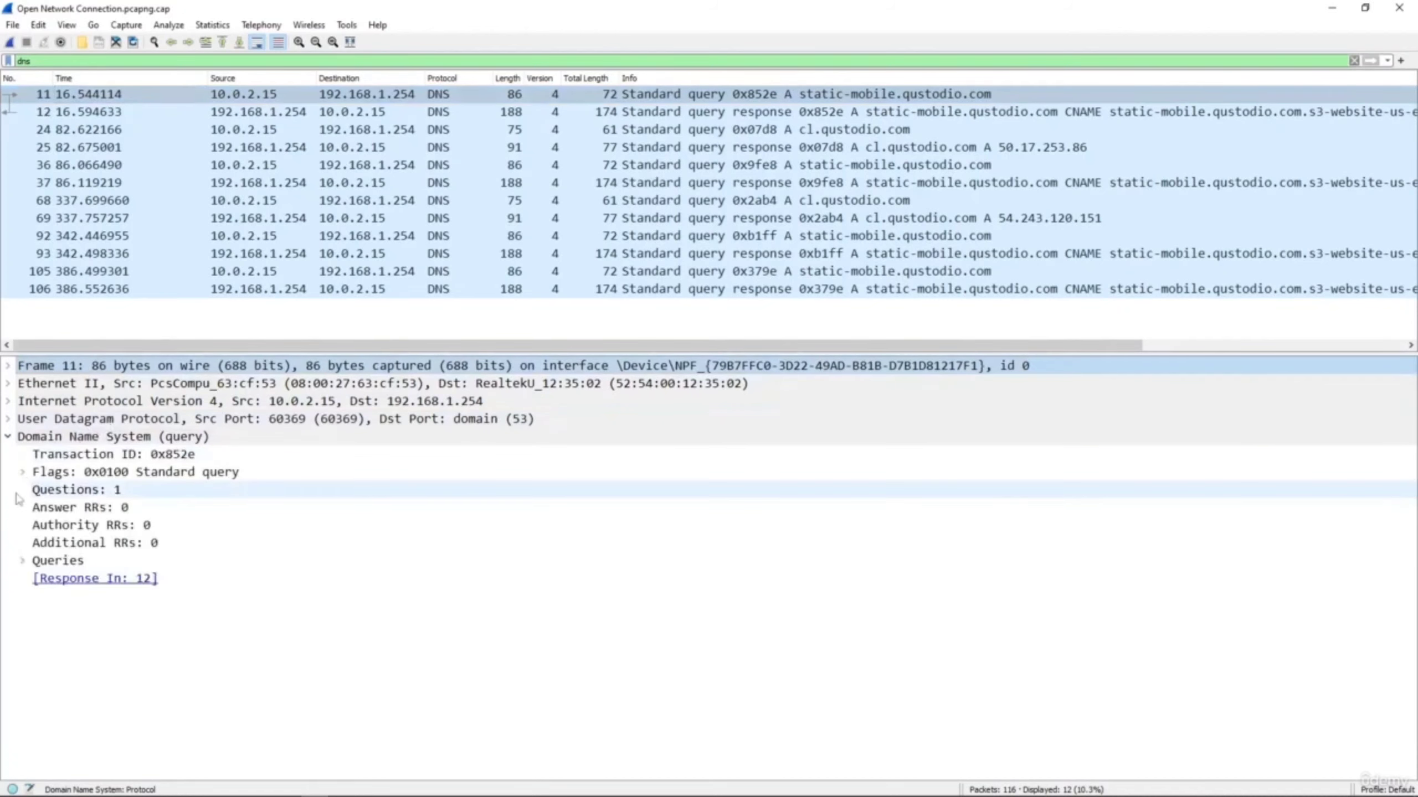
{"action": "left_click", "coordinate": [11, 455]}
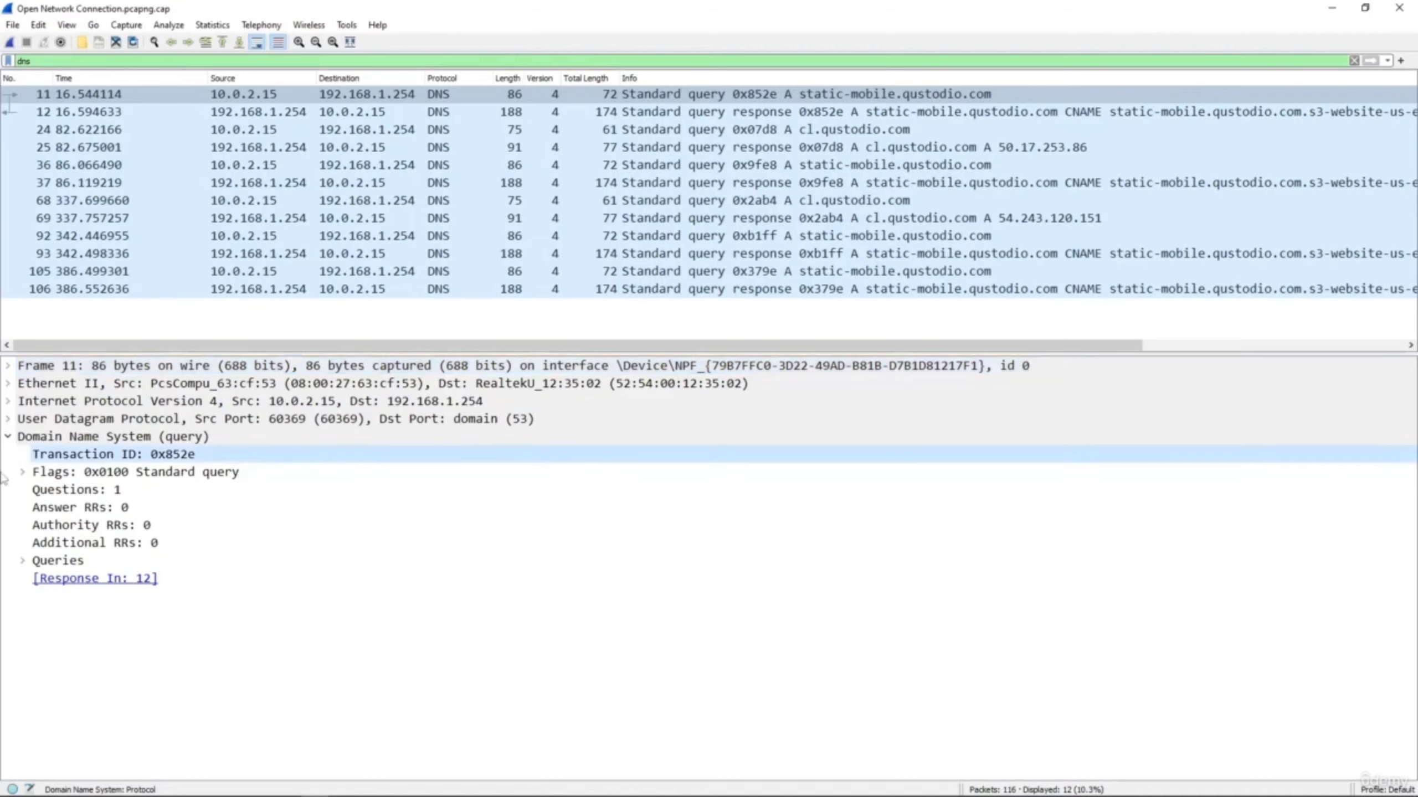
{"action": "right_click", "coordinate": [125, 454]}
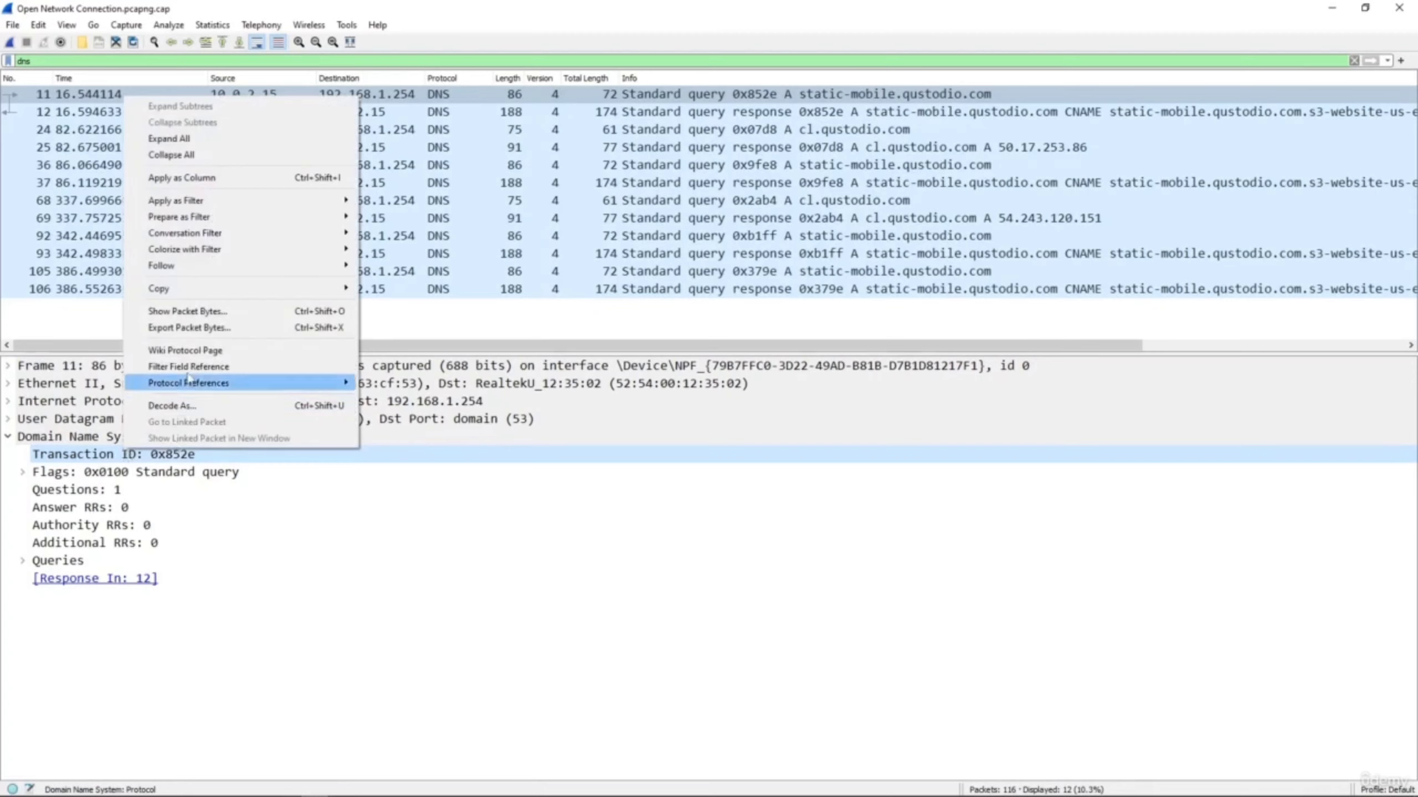
{"action": "mouse_move", "coordinate": [302, 205]}
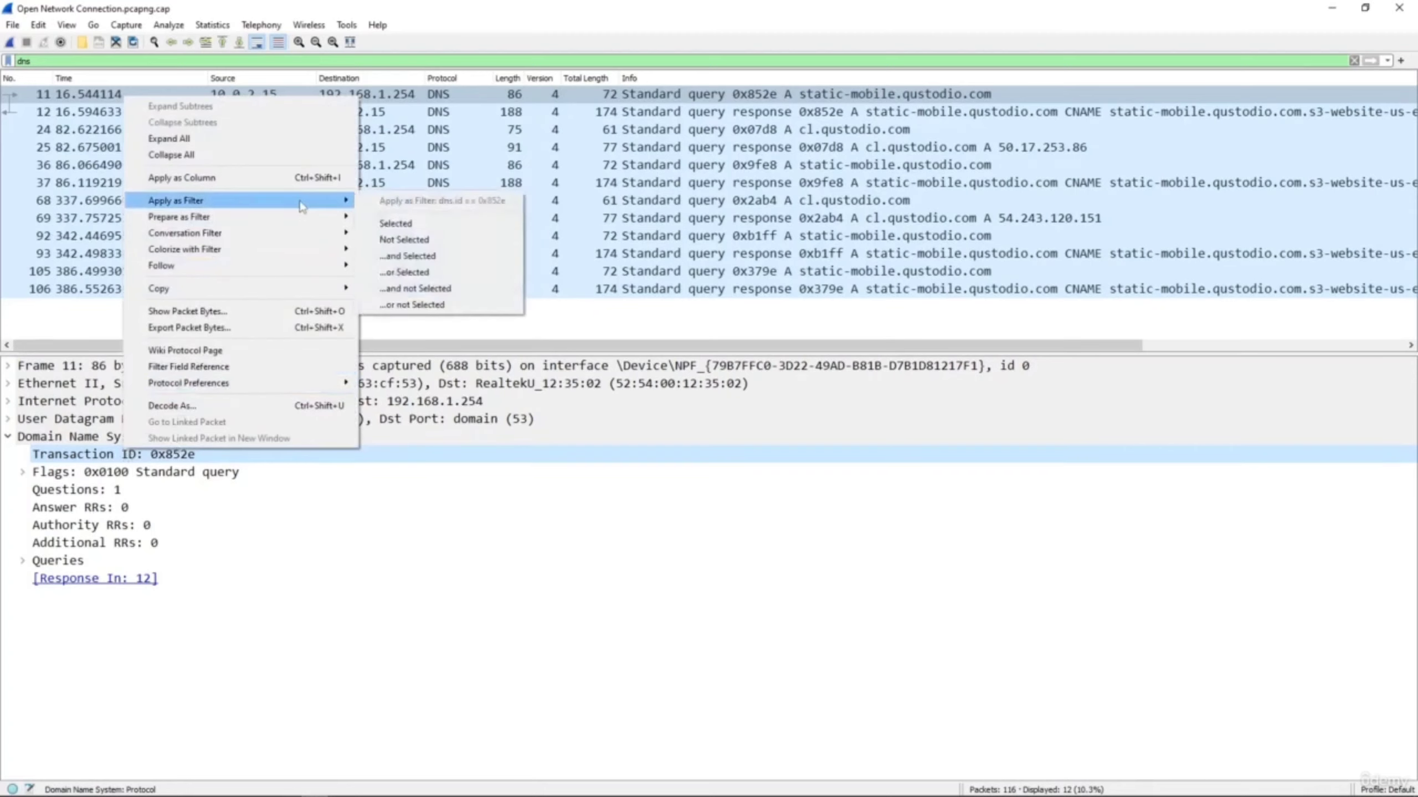
{"action": "left_click", "coordinate": [411, 223]}
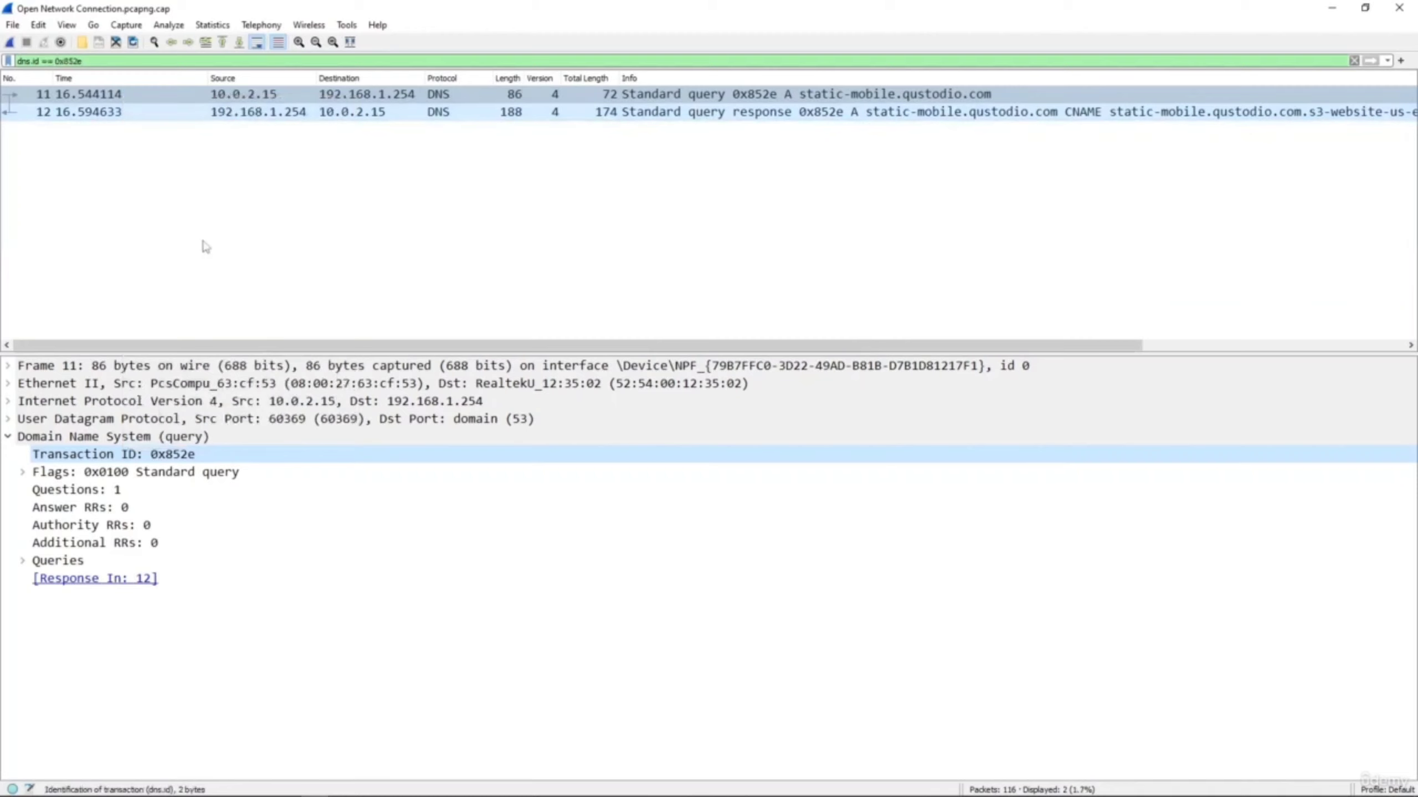
Examine the UDP header of frame 11, then the fields and flags of its DNS query.
{"action": "left_click", "coordinate": [8, 438]}
{"action": "left_click", "coordinate": [8, 420]}
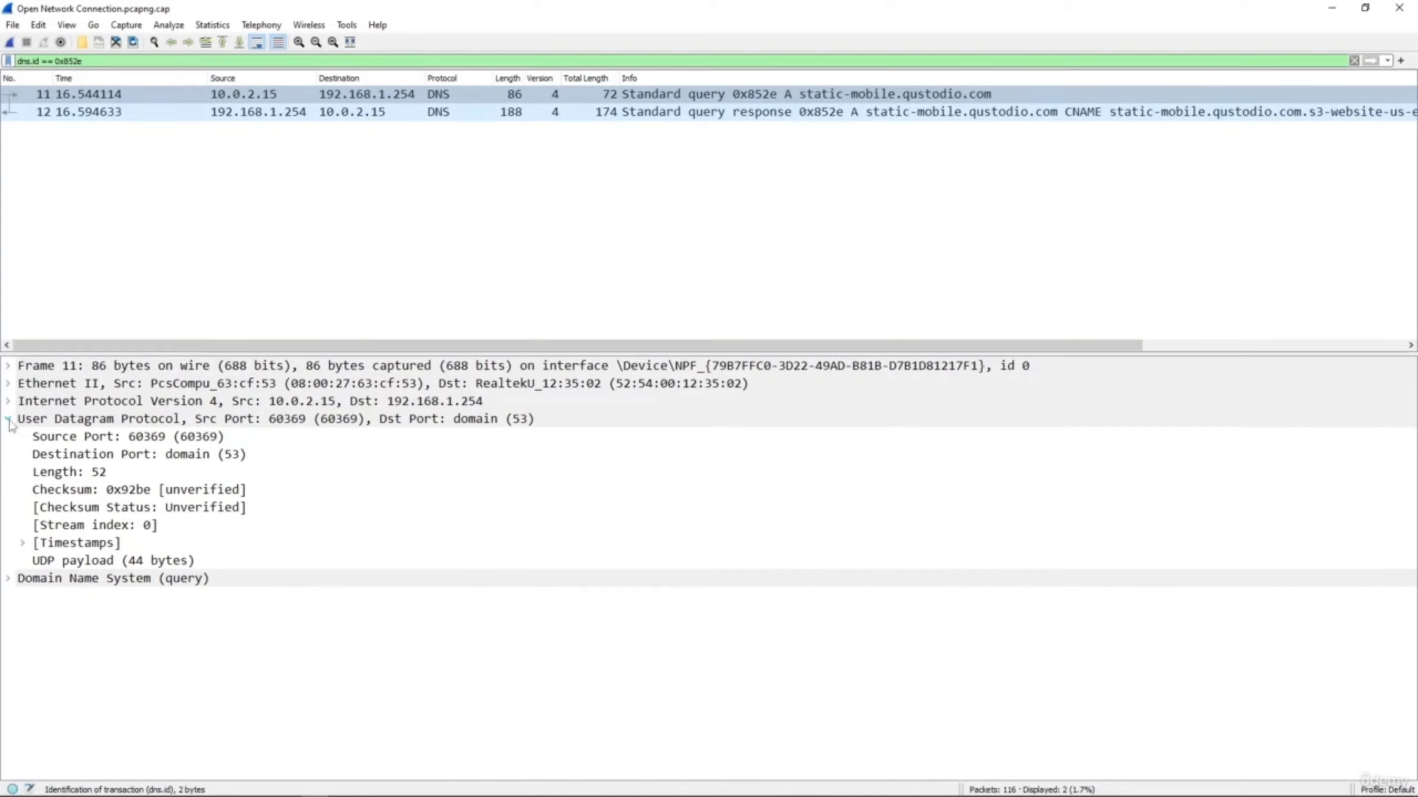
{"action": "left_click", "coordinate": [9, 421]}
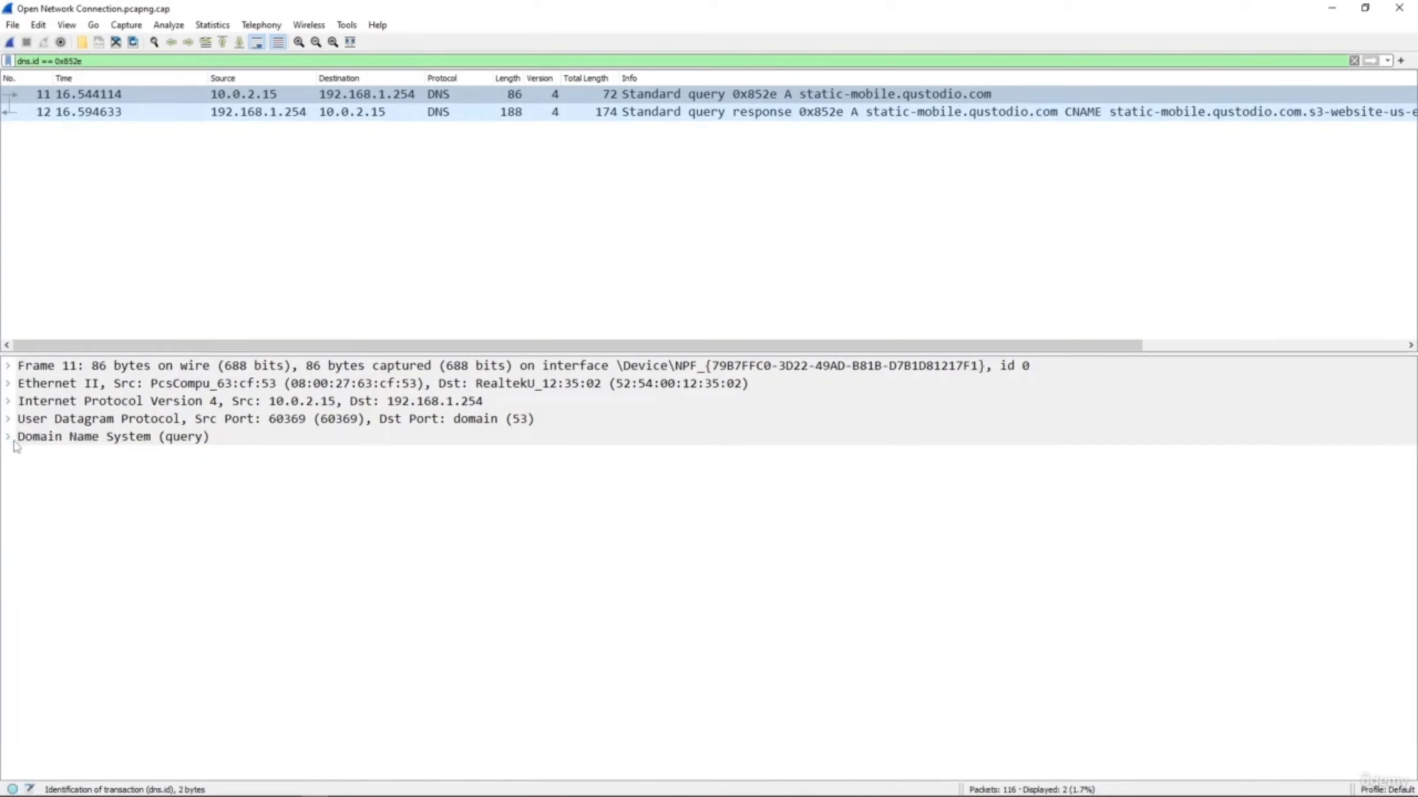
{"action": "left_click", "coordinate": [12, 439]}
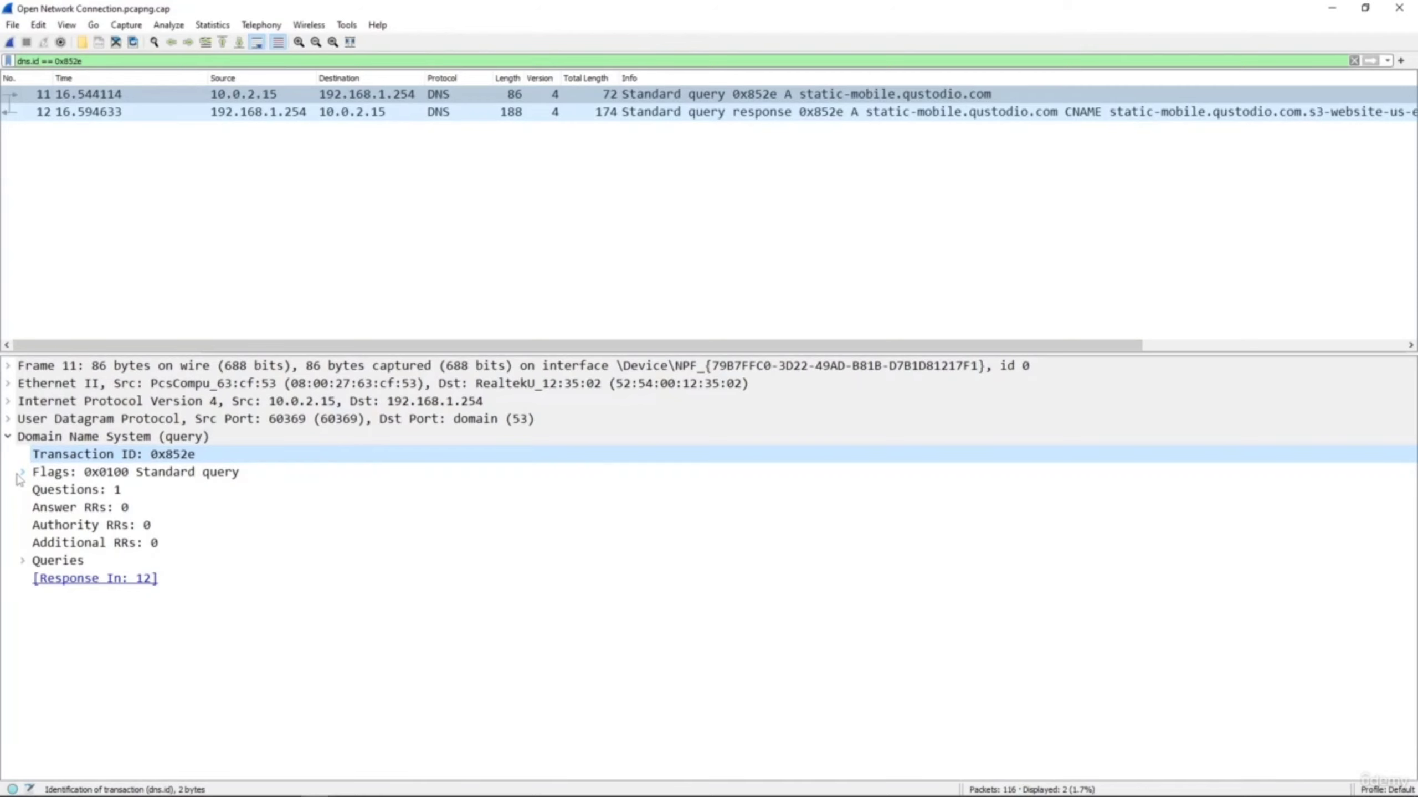
{"action": "left_click", "coordinate": [22, 472]}
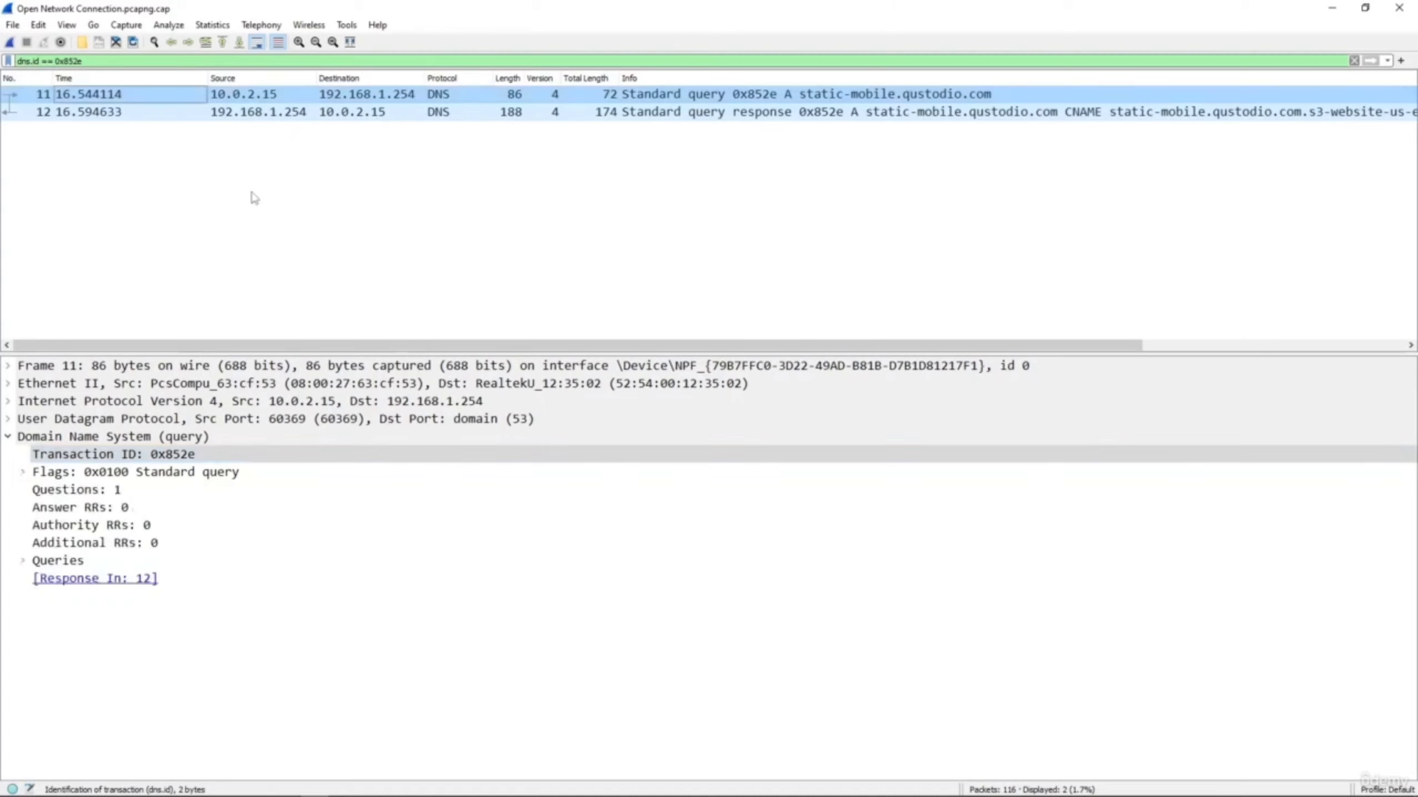
Examine the UDP header and the individual DNS flags of the response in frame 12, collapsing each again.
{"action": "left_click", "coordinate": [147, 111]}
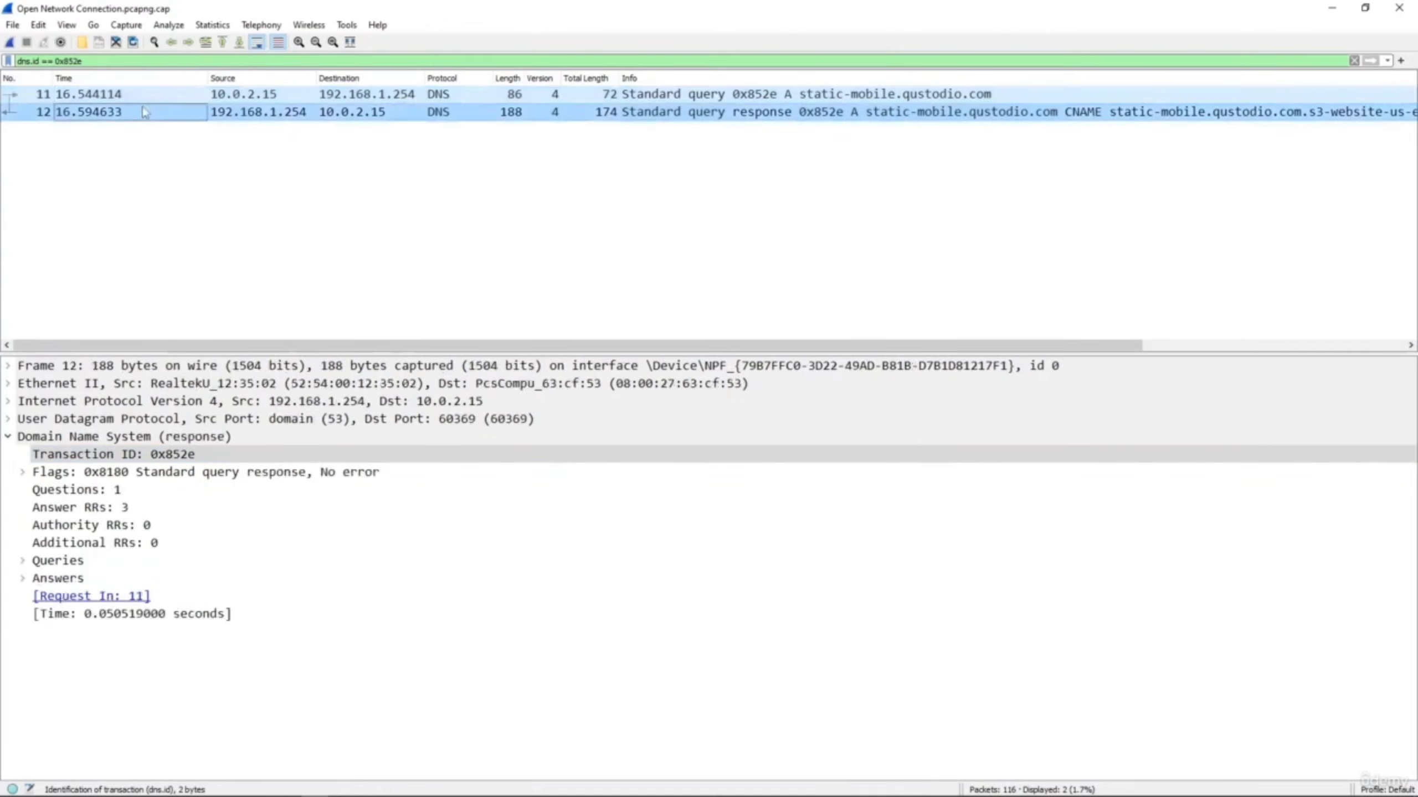
{"action": "left_click", "coordinate": [8, 420]}
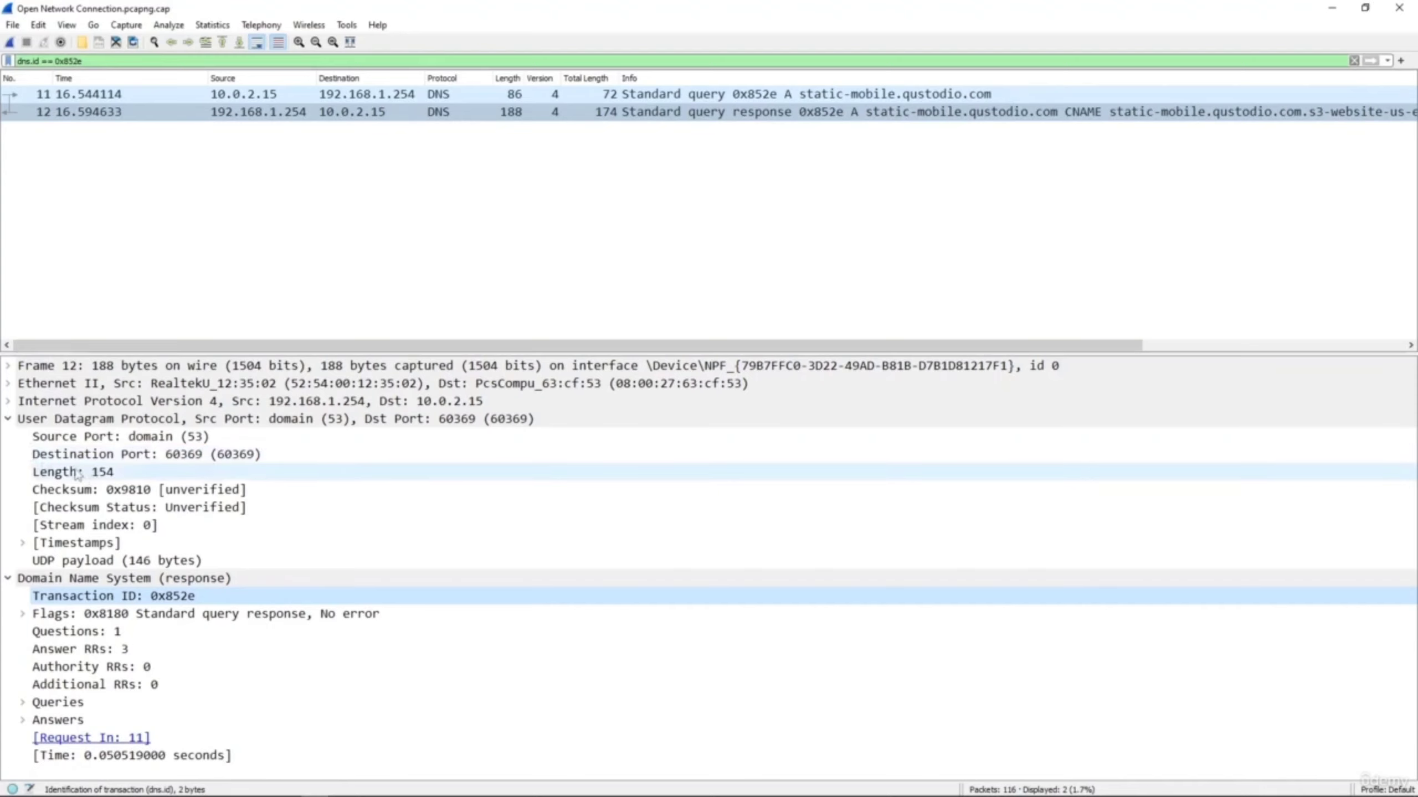
{"action": "left_click", "coordinate": [8, 419]}
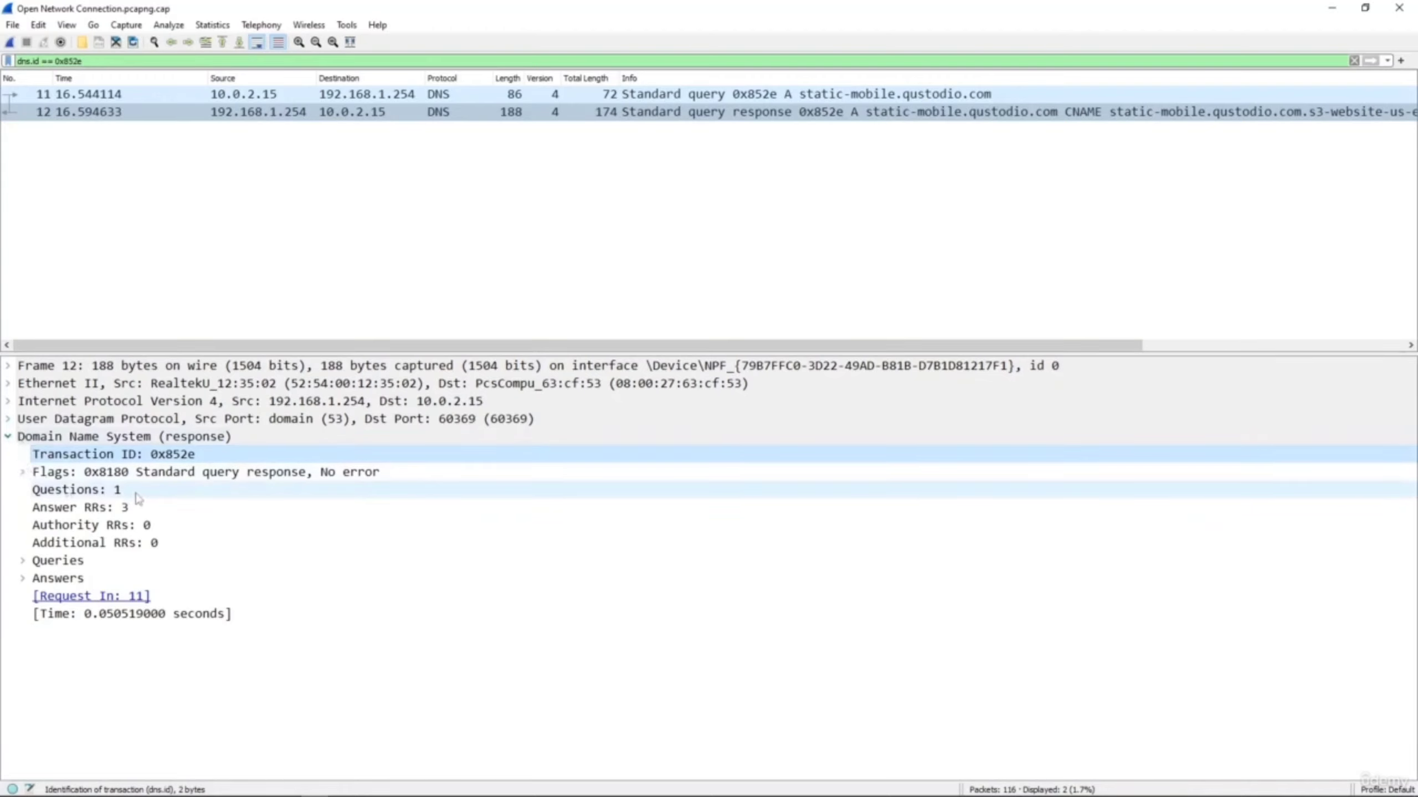
{"action": "left_click", "coordinate": [22, 472]}
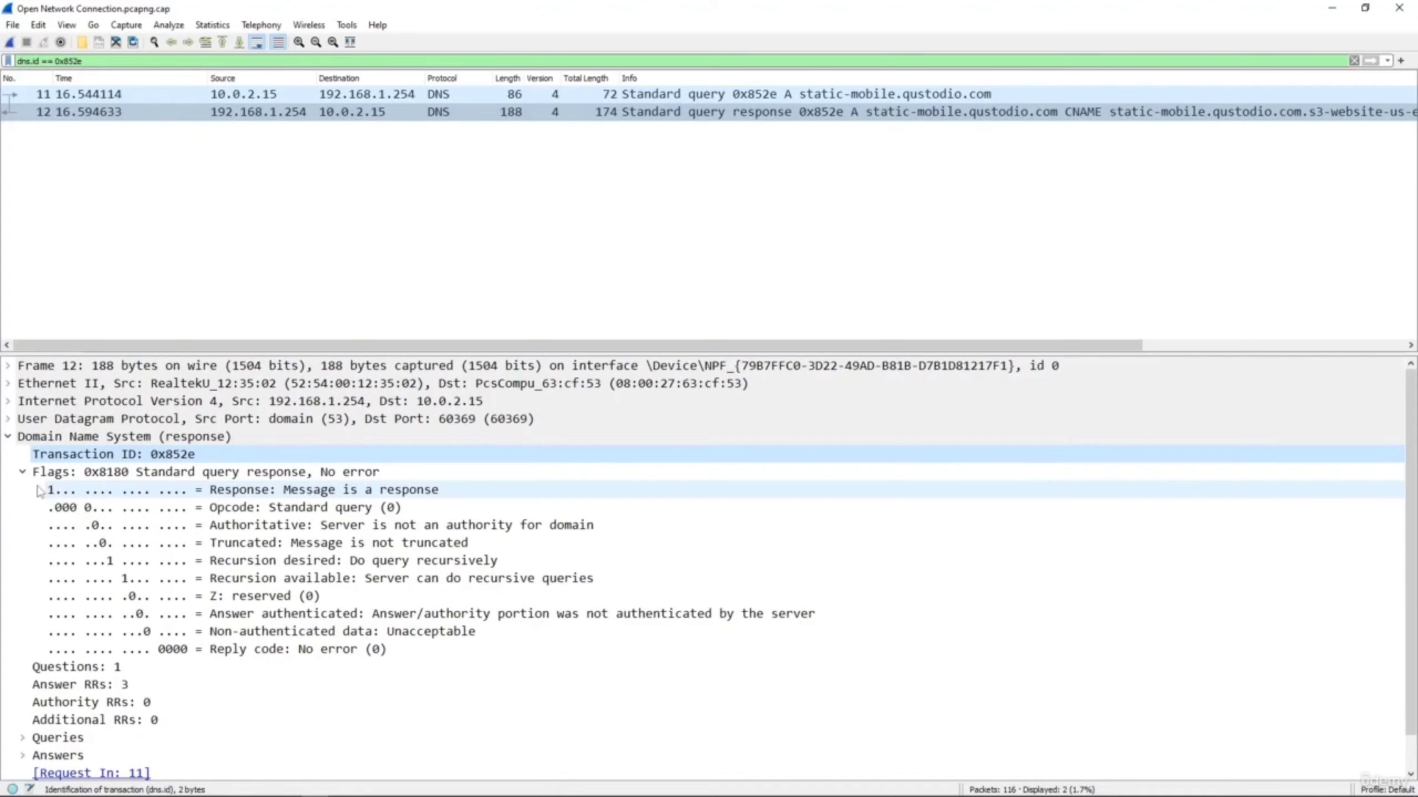
{"action": "left_click", "coordinate": [22, 472]}
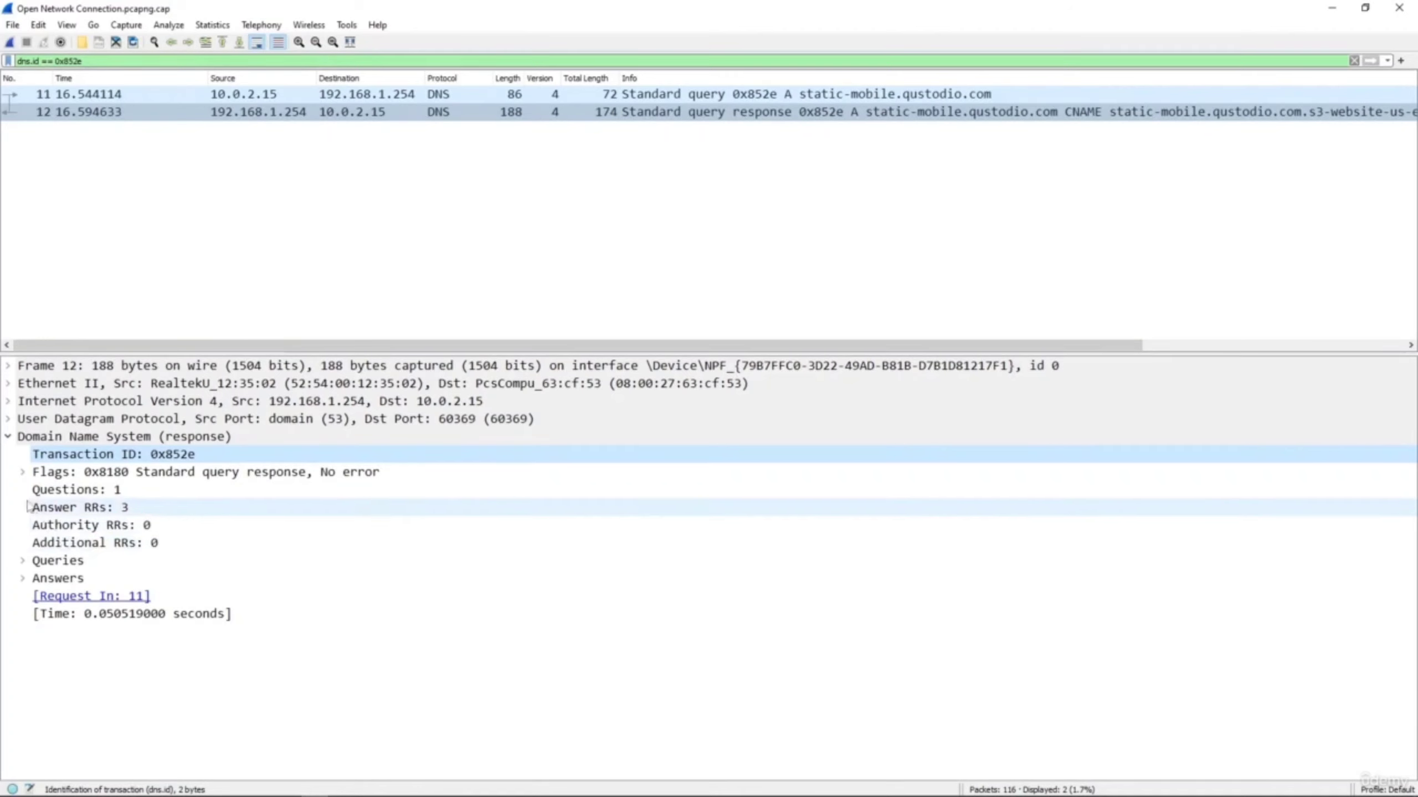
Expand the queries and answers of the DNS response in frame 12 and inspect the first answer's time to live.
{"action": "left_click", "coordinate": [23, 561]}
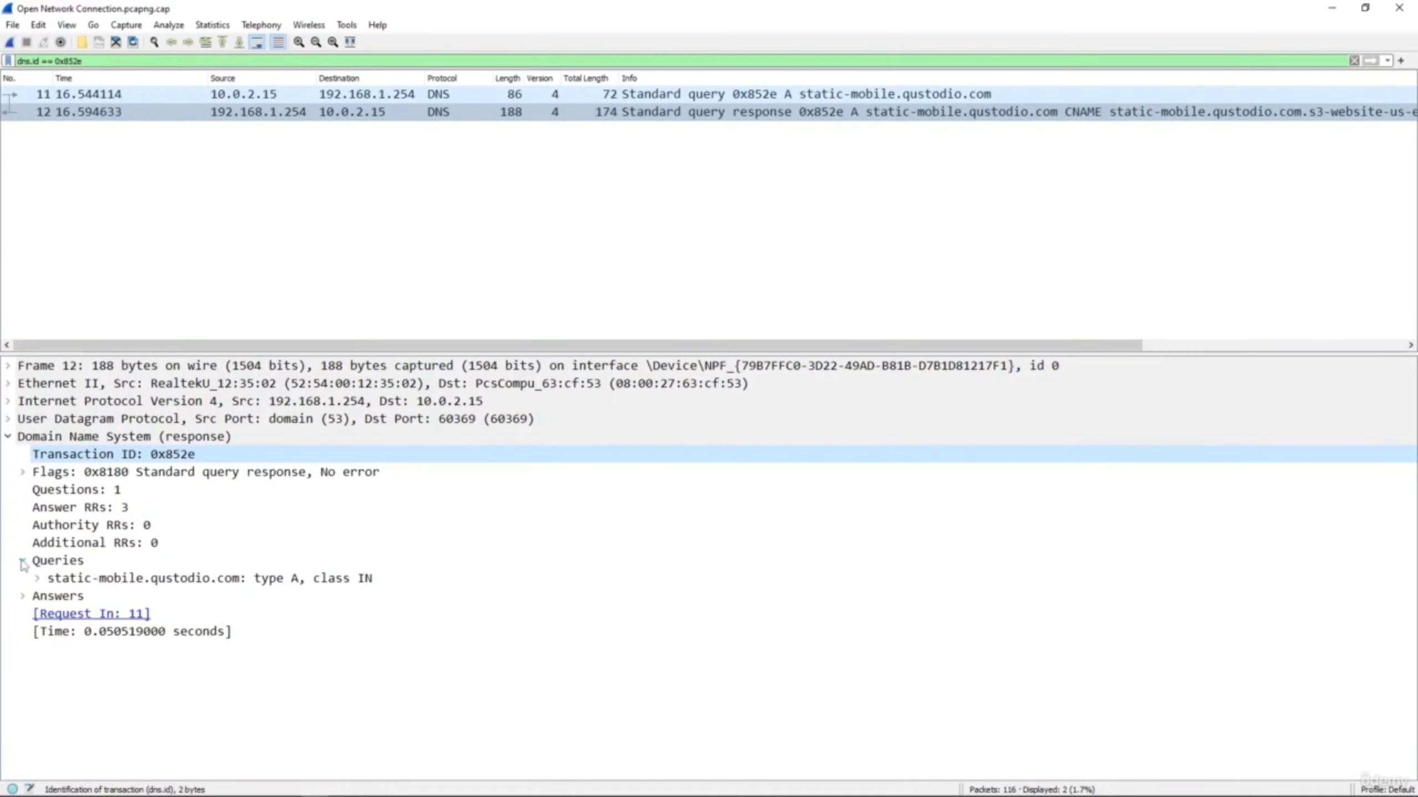
{"action": "left_click", "coordinate": [22, 596]}
{"action": "scroll", "coordinate": [32, 606], "scroll_direction": "down", "scroll_amount": 4}
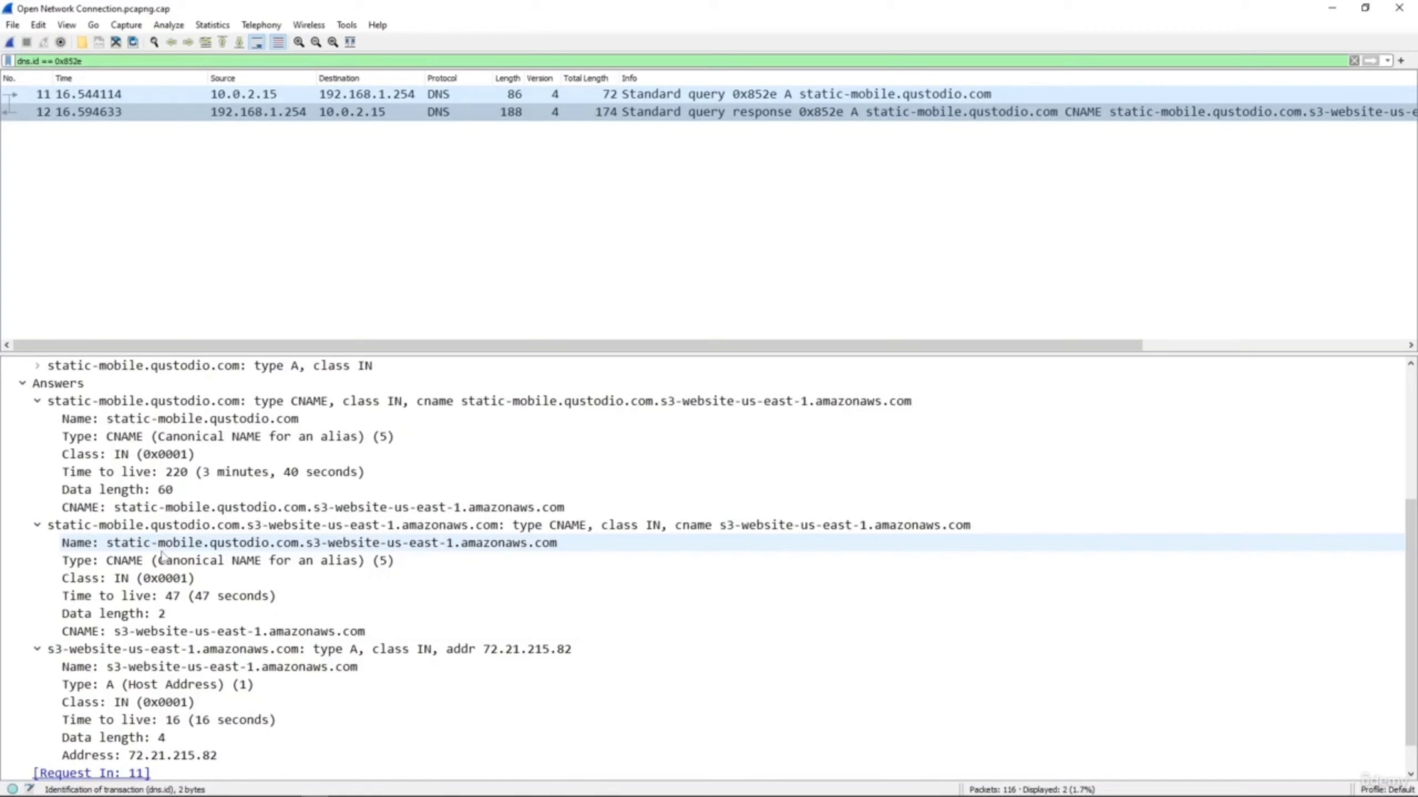
{"action": "left_click", "coordinate": [124, 473]}
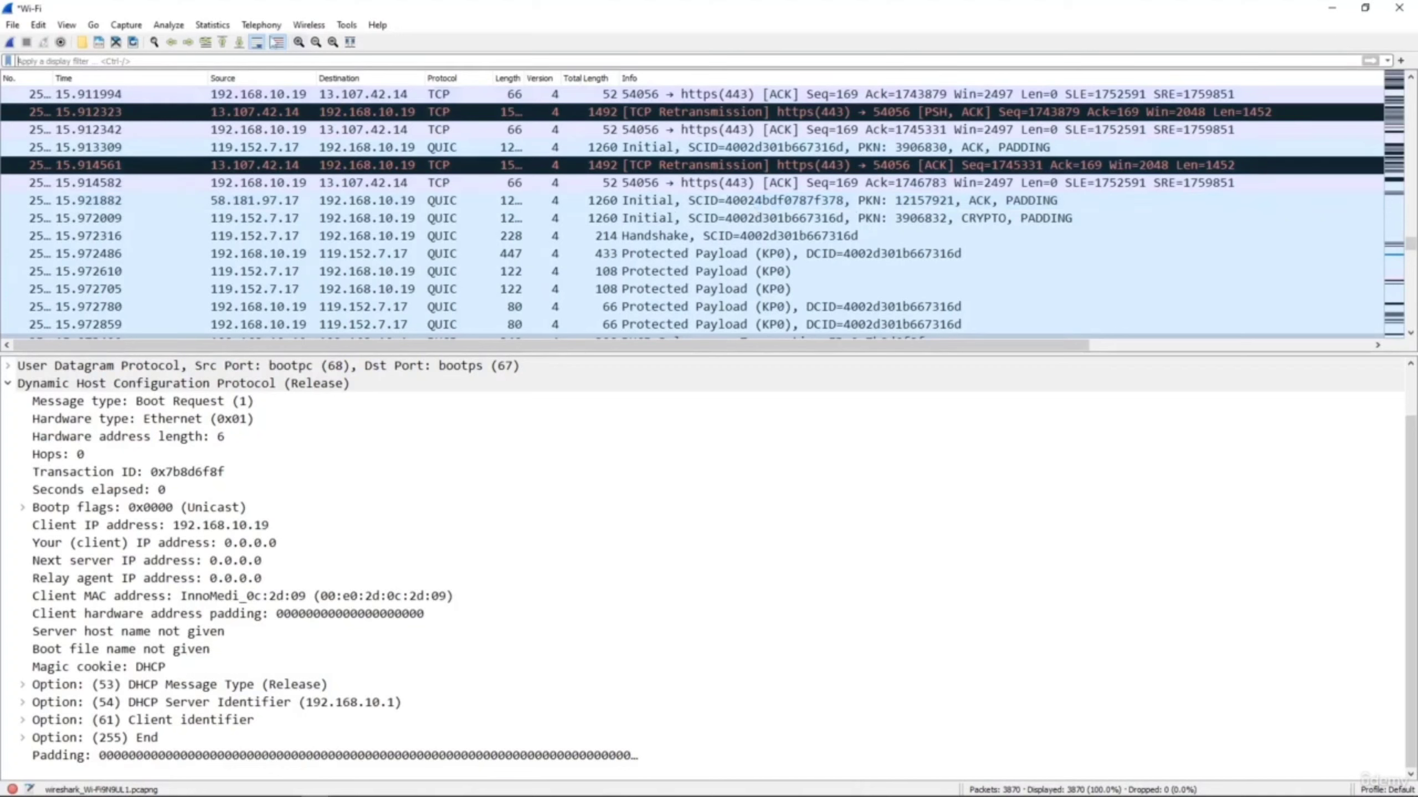
Apply the display filter dhcp to the Wi-Fi capture.
{"action": "left_click", "coordinate": [169, 60]}
{"action": "type", "text": "dhcp"}
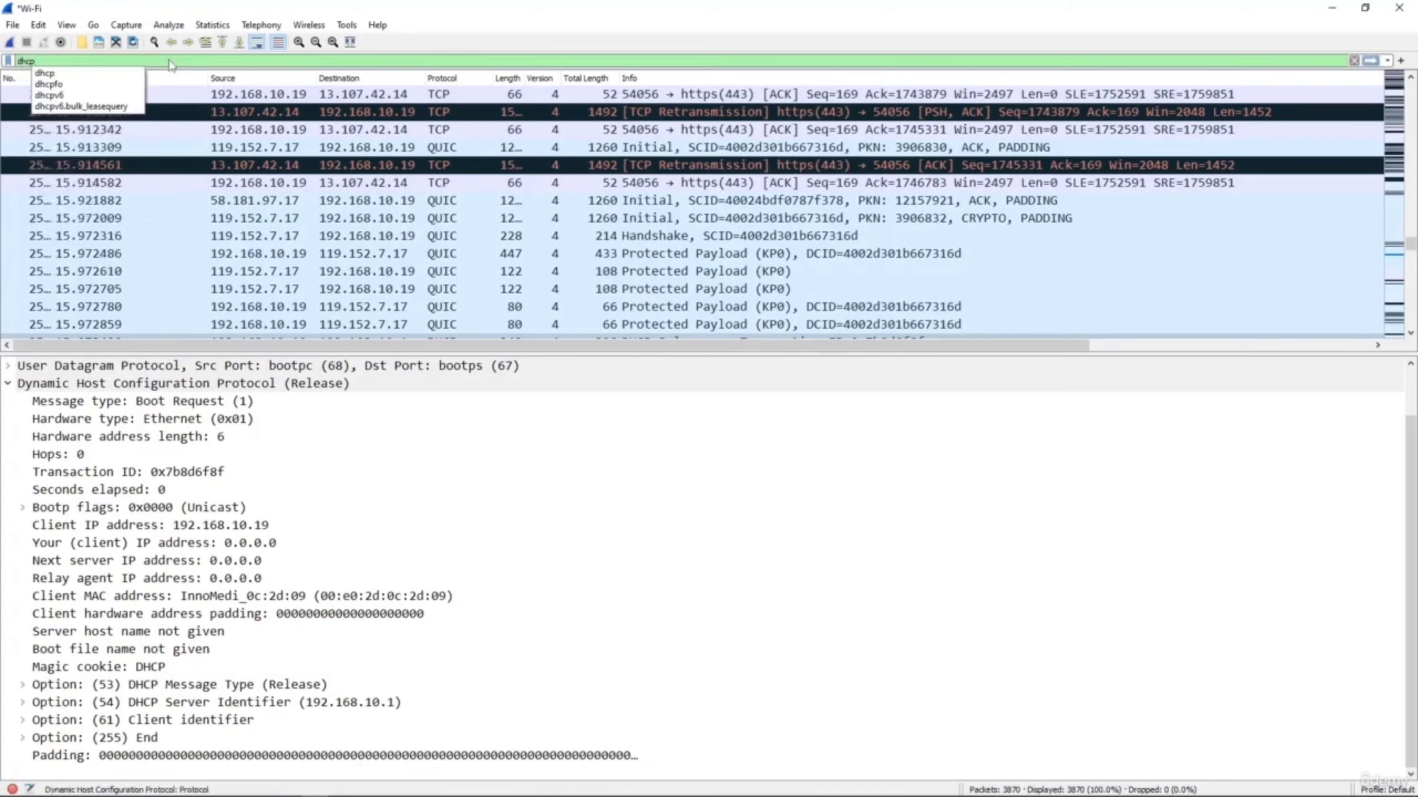
{"action": "key", "text": "Return"}
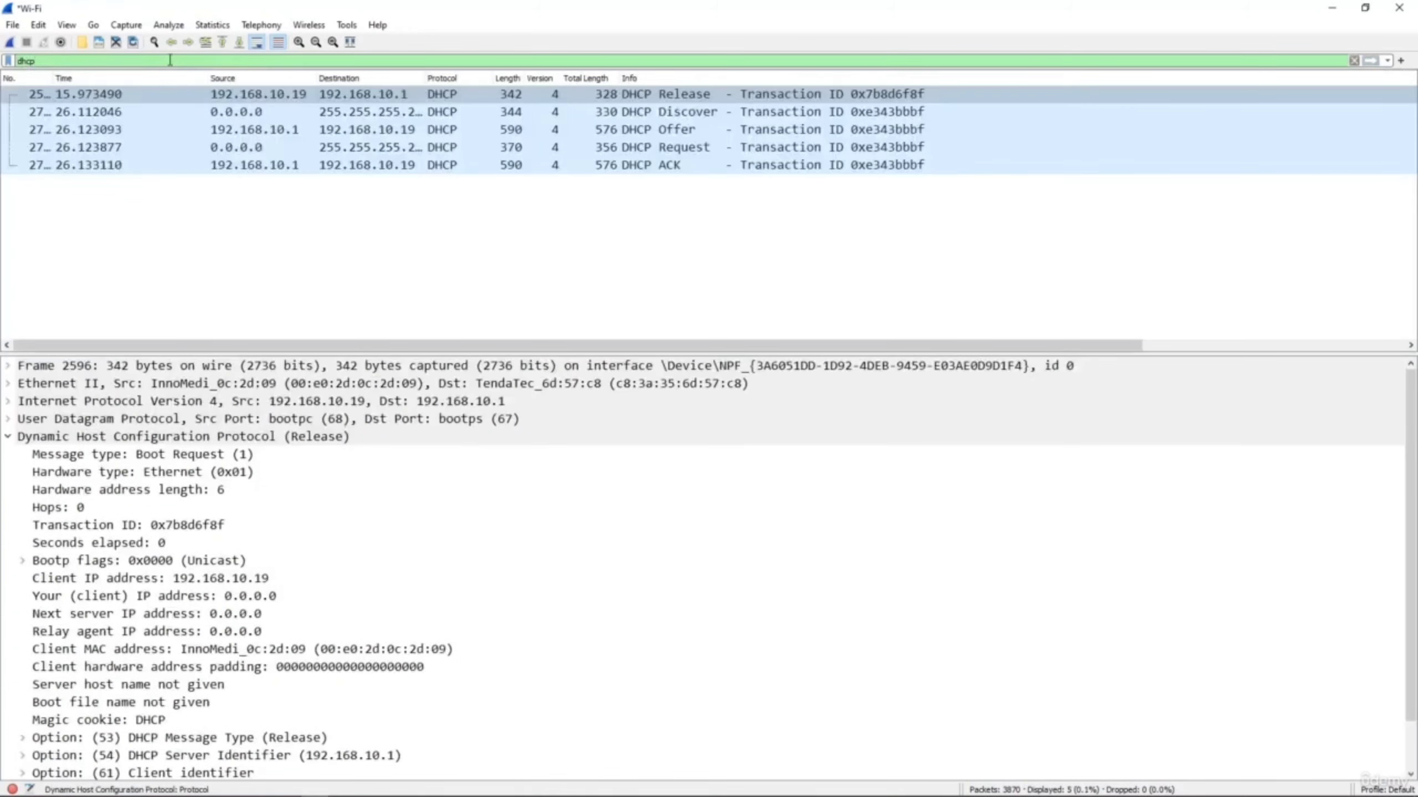
Examine the message fields, addresses and options of the DHCP Release packet.
{"action": "left_click", "coordinate": [259, 93]}
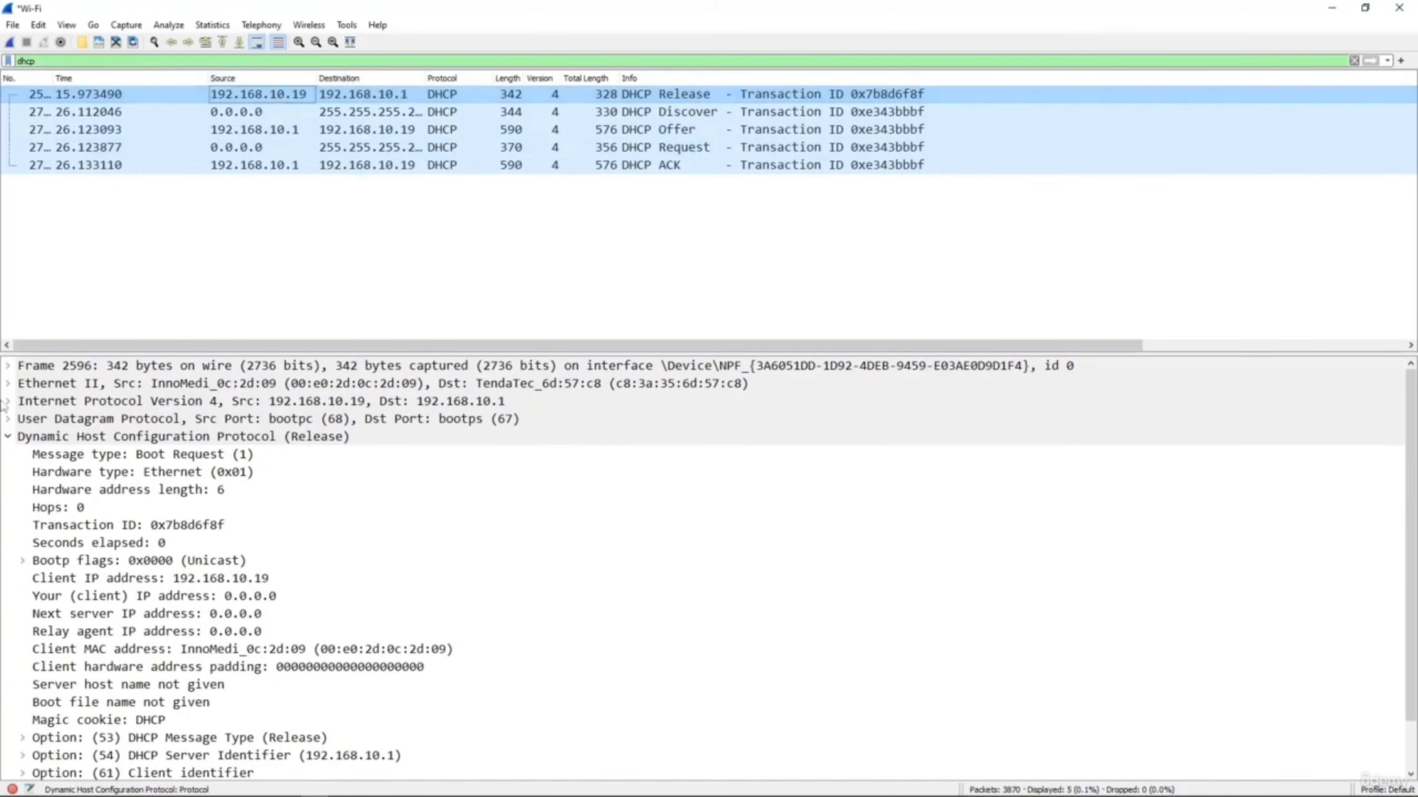
{"action": "scroll", "coordinate": [118, 463], "scroll_direction": "down", "scroll_amount": 1}
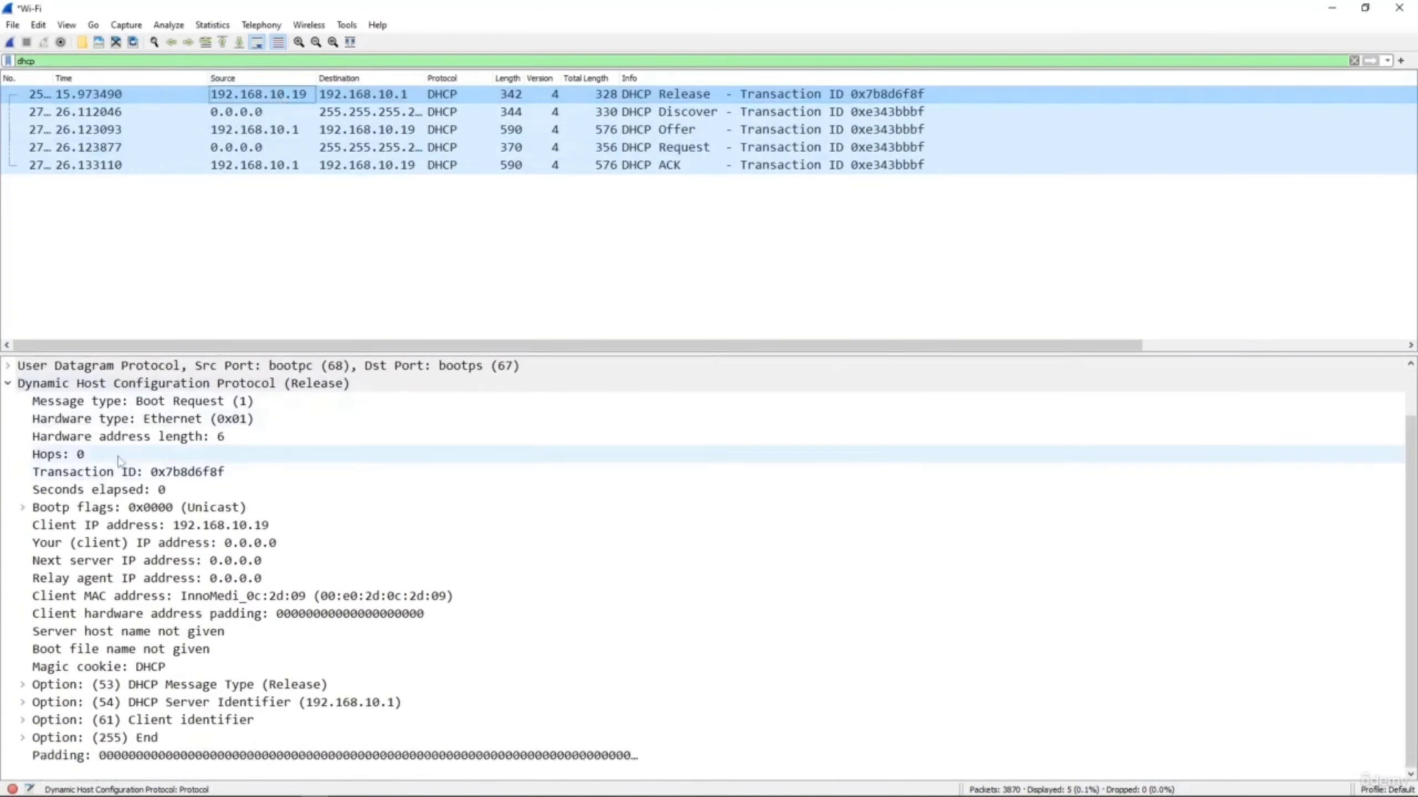
{"action": "scroll", "coordinate": [119, 459], "scroll_direction": "up", "scroll_amount": 1}
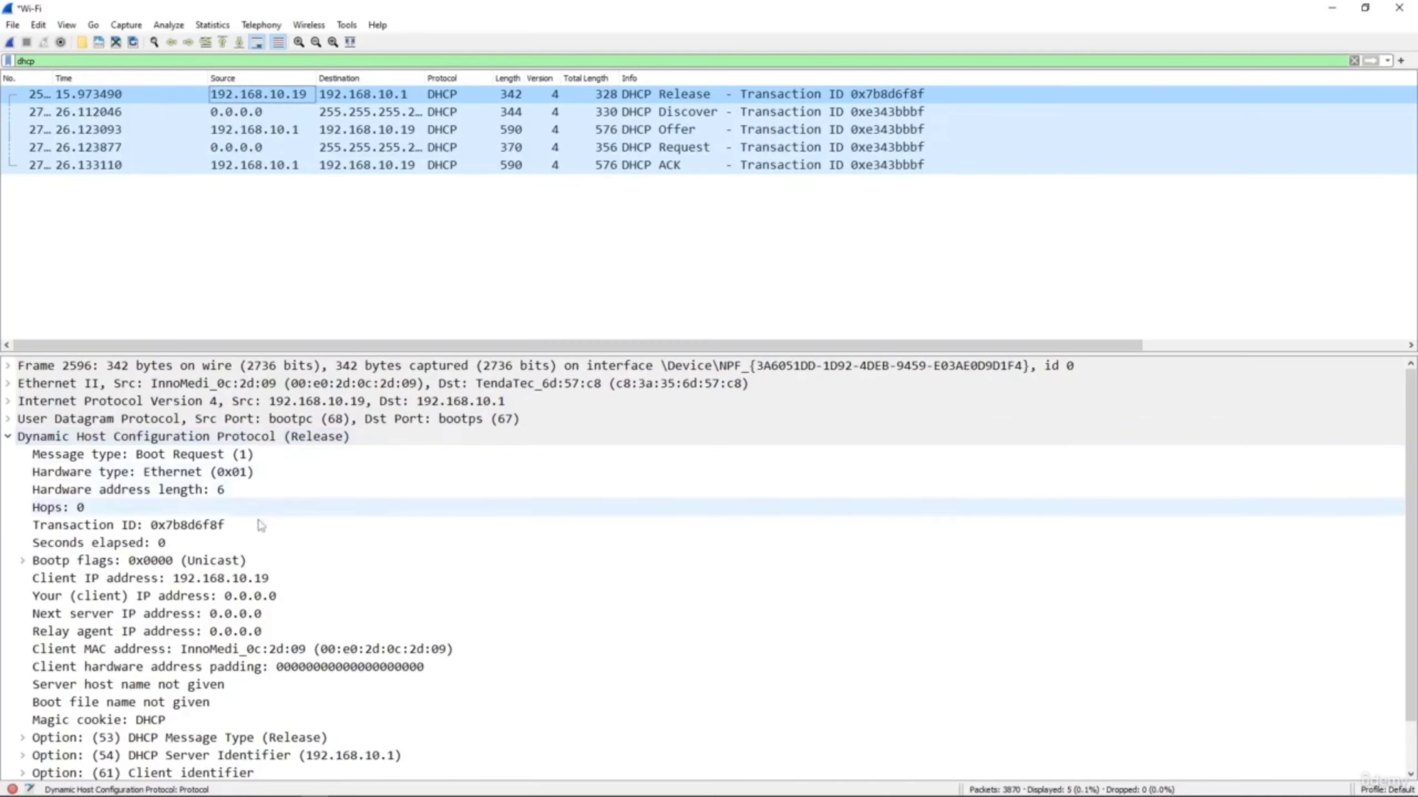
{"action": "scroll", "coordinate": [138, 587], "scroll_direction": "down", "scroll_amount": 1}
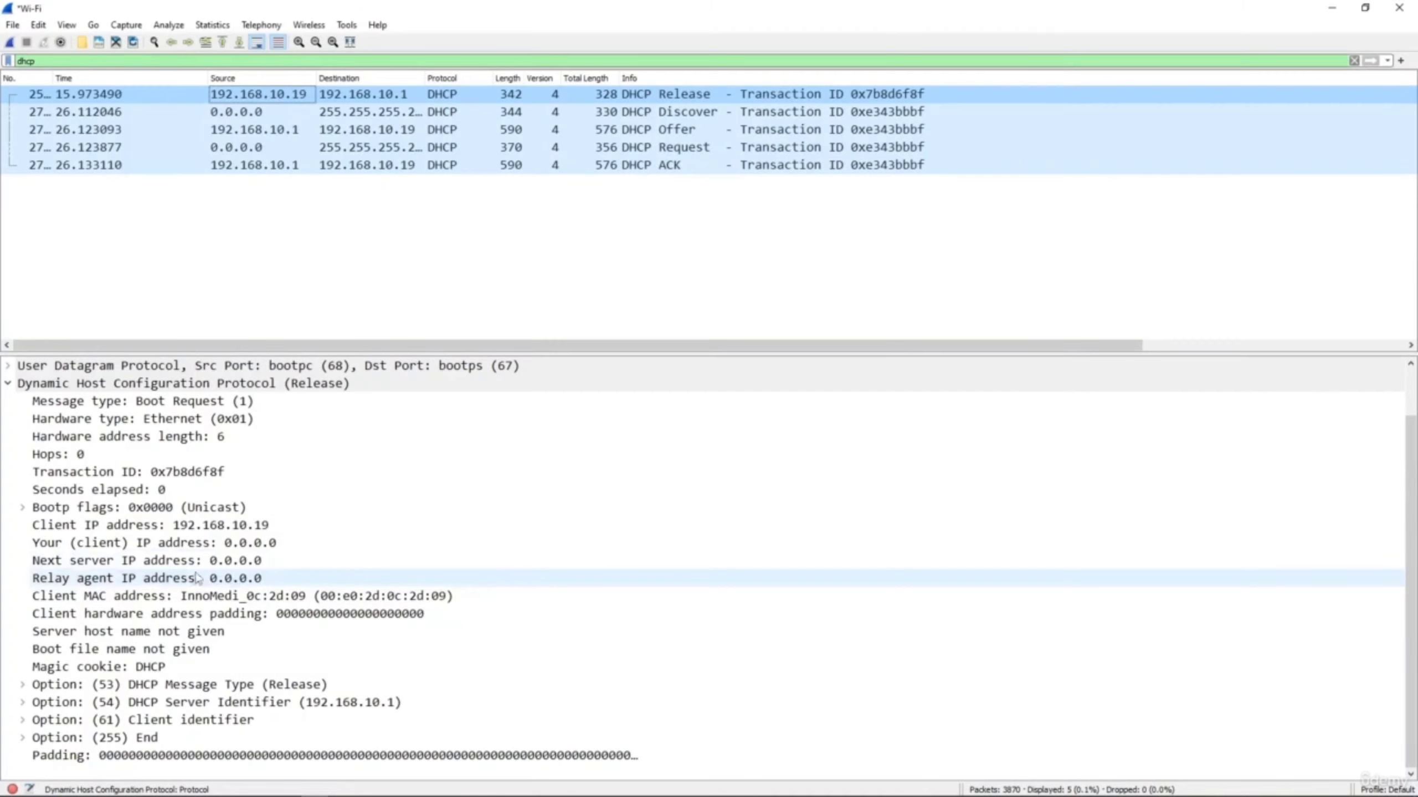
{"action": "scroll", "coordinate": [240, 550], "scroll_direction": "up", "scroll_amount": 1}
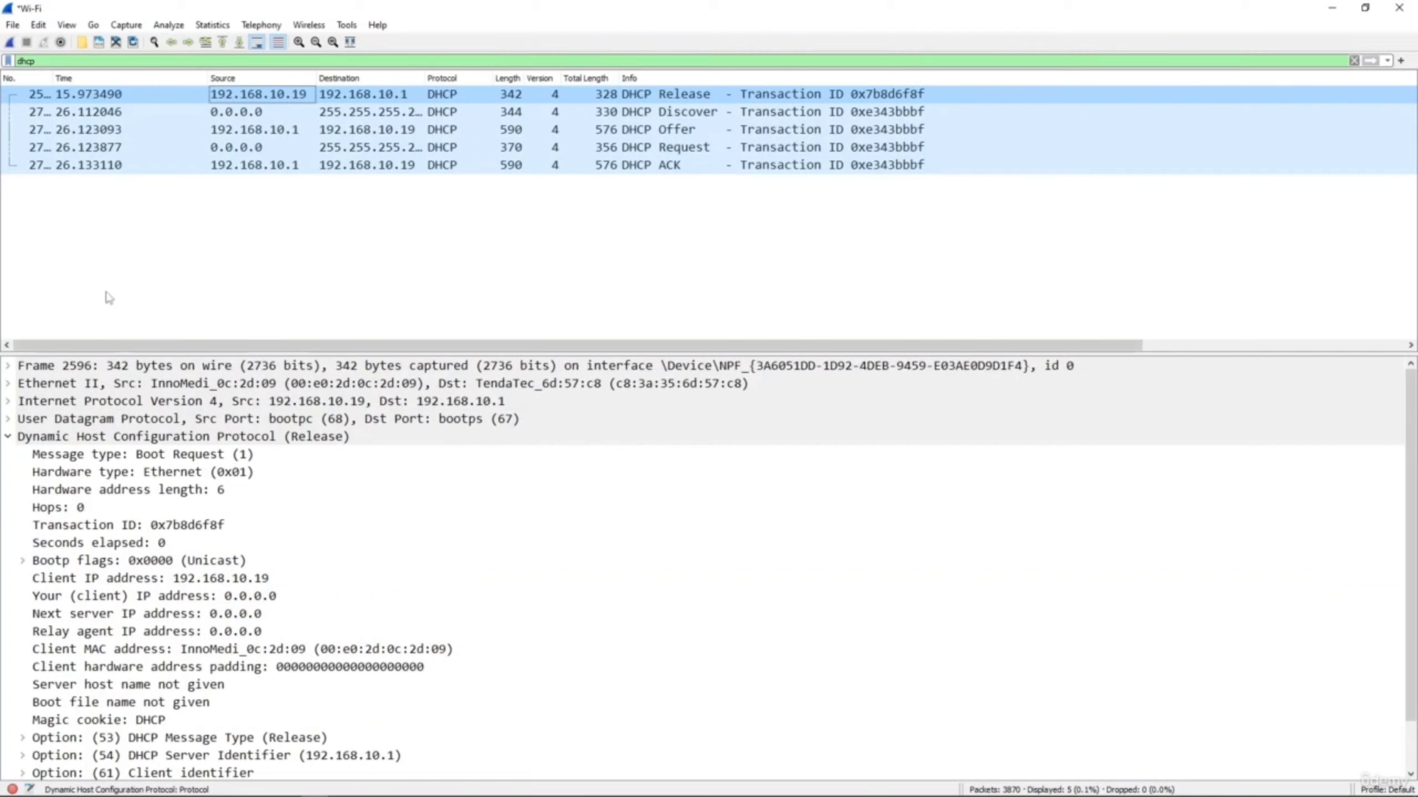
Examine the DHCP Discover packet's details and expand its Requested IP Address option (50).
{"action": "left_click", "coordinate": [171, 117]}
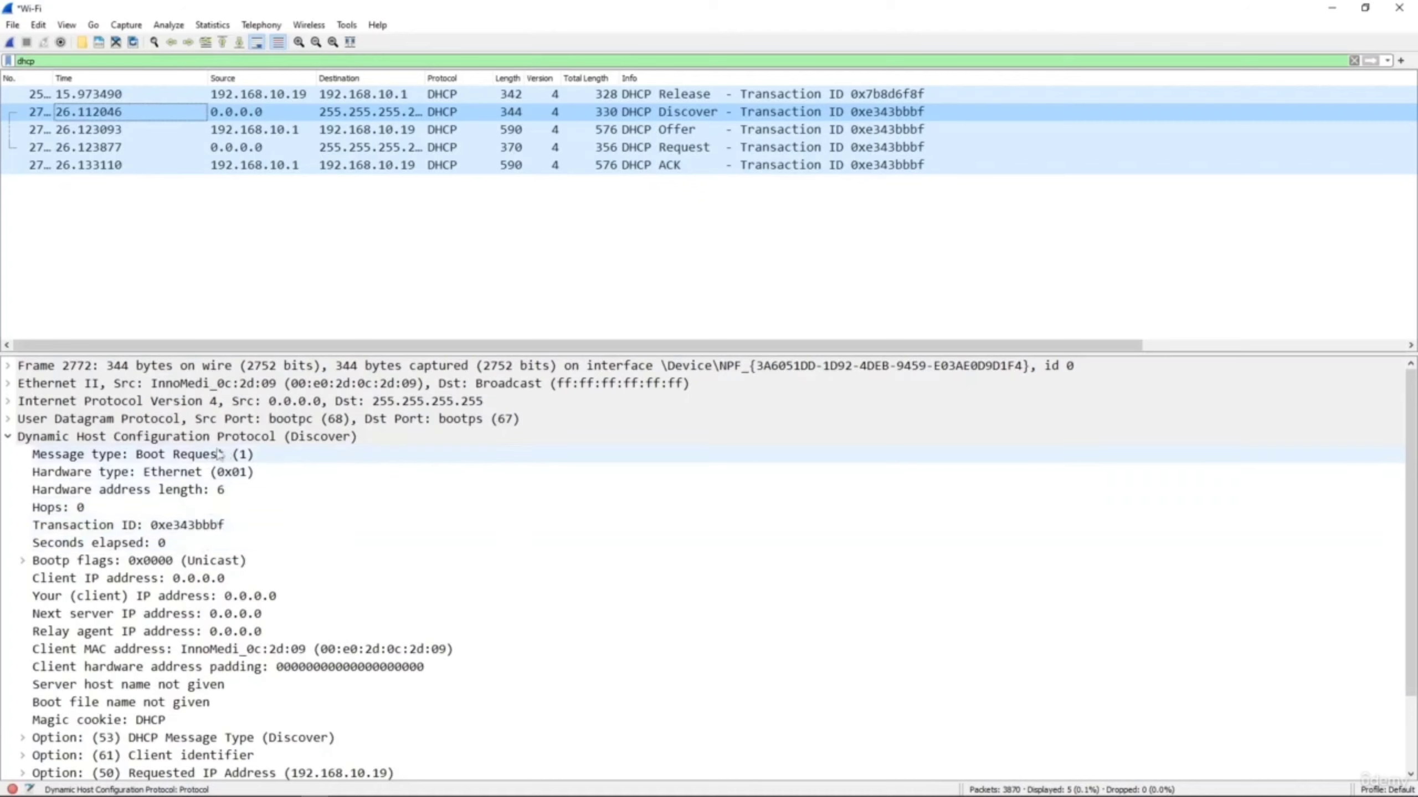
{"action": "scroll", "coordinate": [202, 534], "scroll_direction": "down", "scroll_amount": 2}
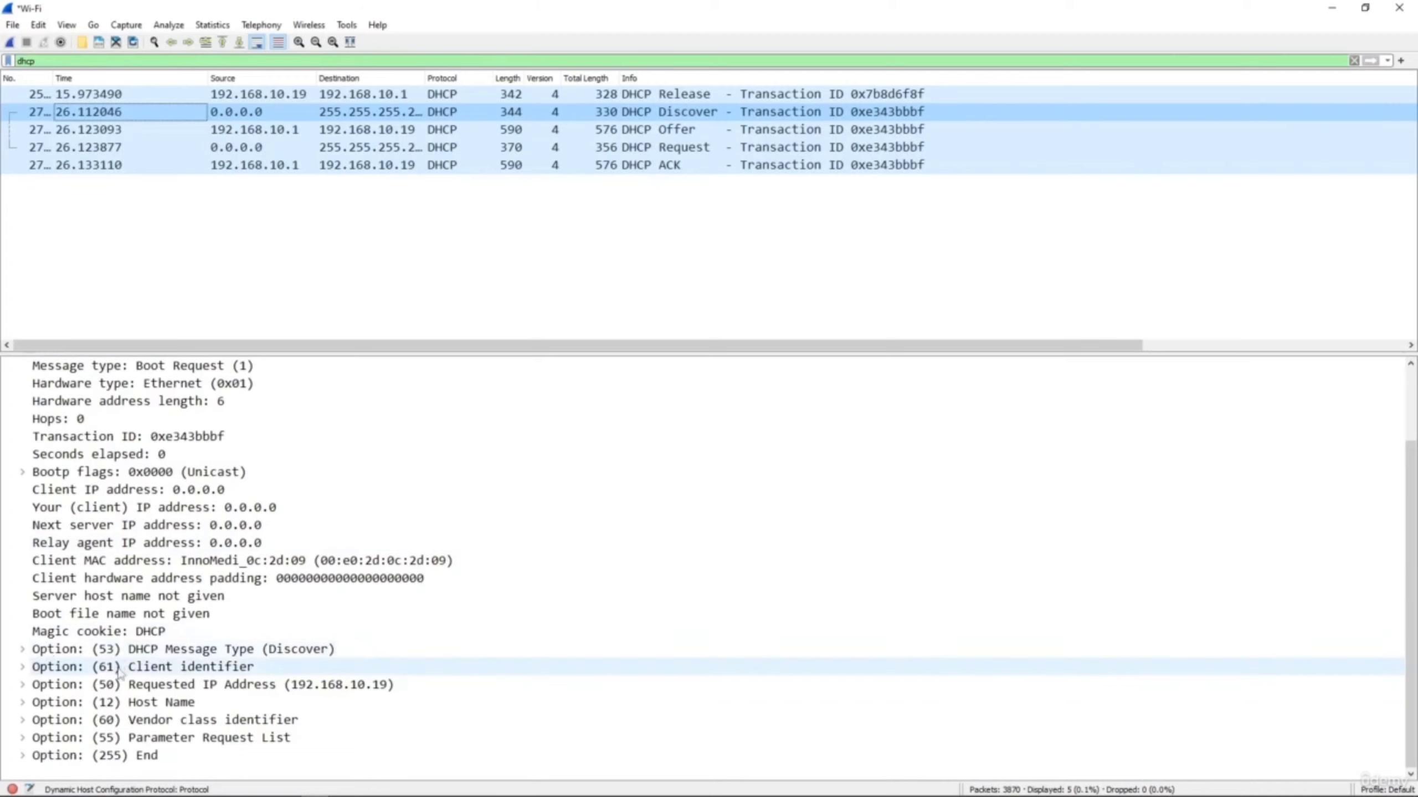
{"action": "double_click", "coordinate": [57, 686]}
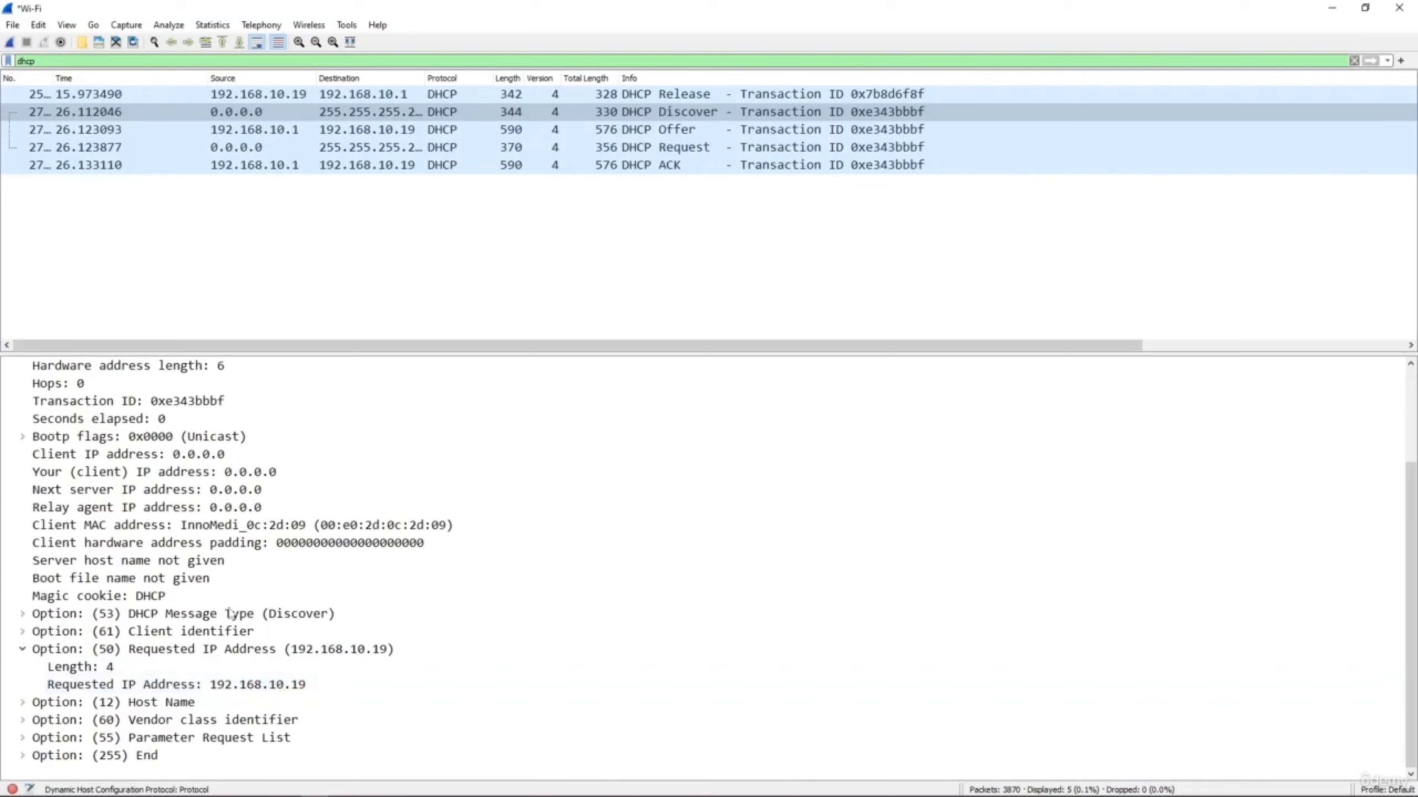
Examine the DHCP Offer packet's client address and its options, such as lease time, subnet mask and router.
{"action": "left_click", "coordinate": [266, 130]}
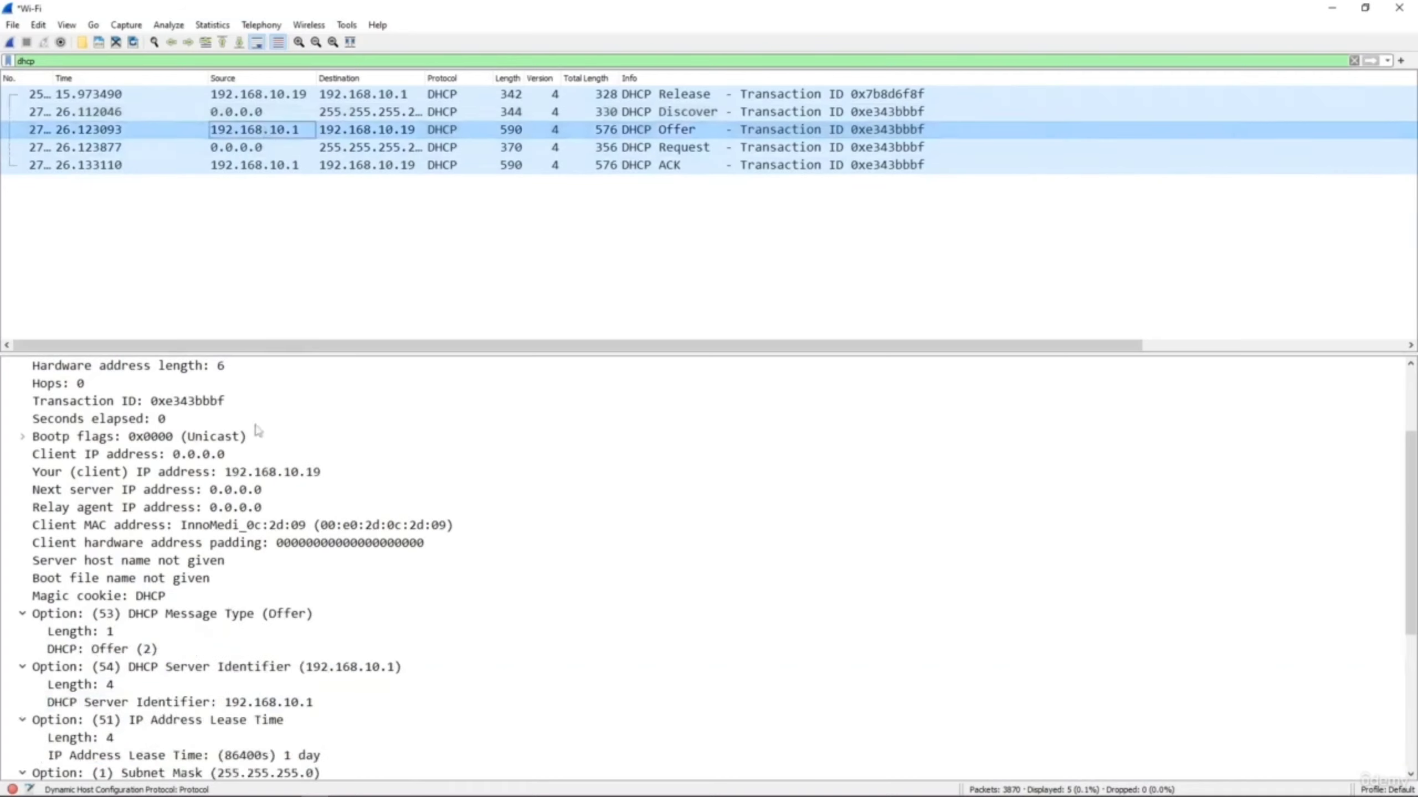
{"action": "scroll", "coordinate": [179, 728], "scroll_direction": "down", "scroll_amount": 1}
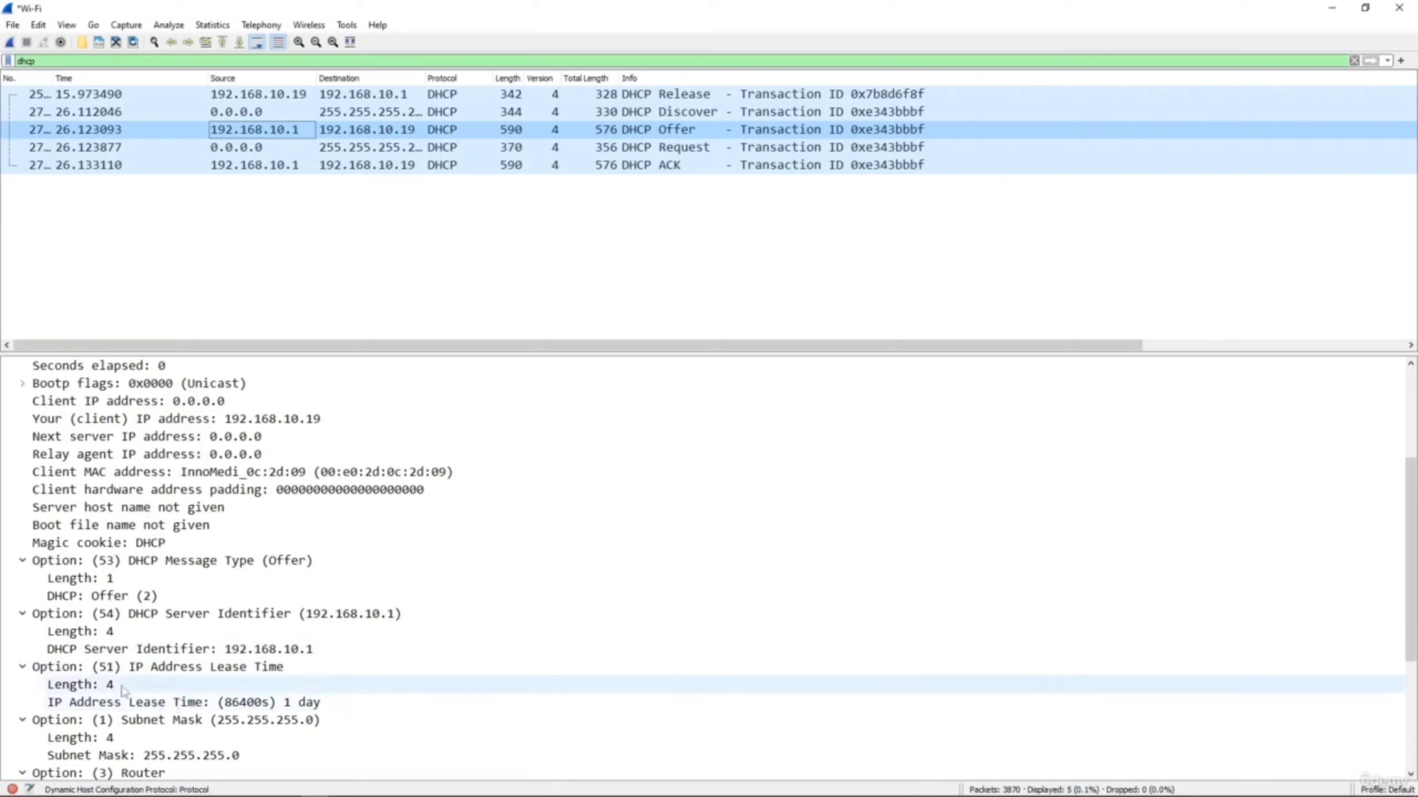
{"action": "scroll", "coordinate": [106, 657], "scroll_direction": "down", "scroll_amount": 4}
{"action": "scroll", "coordinate": [158, 617], "scroll_direction": "up", "scroll_amount": 3}
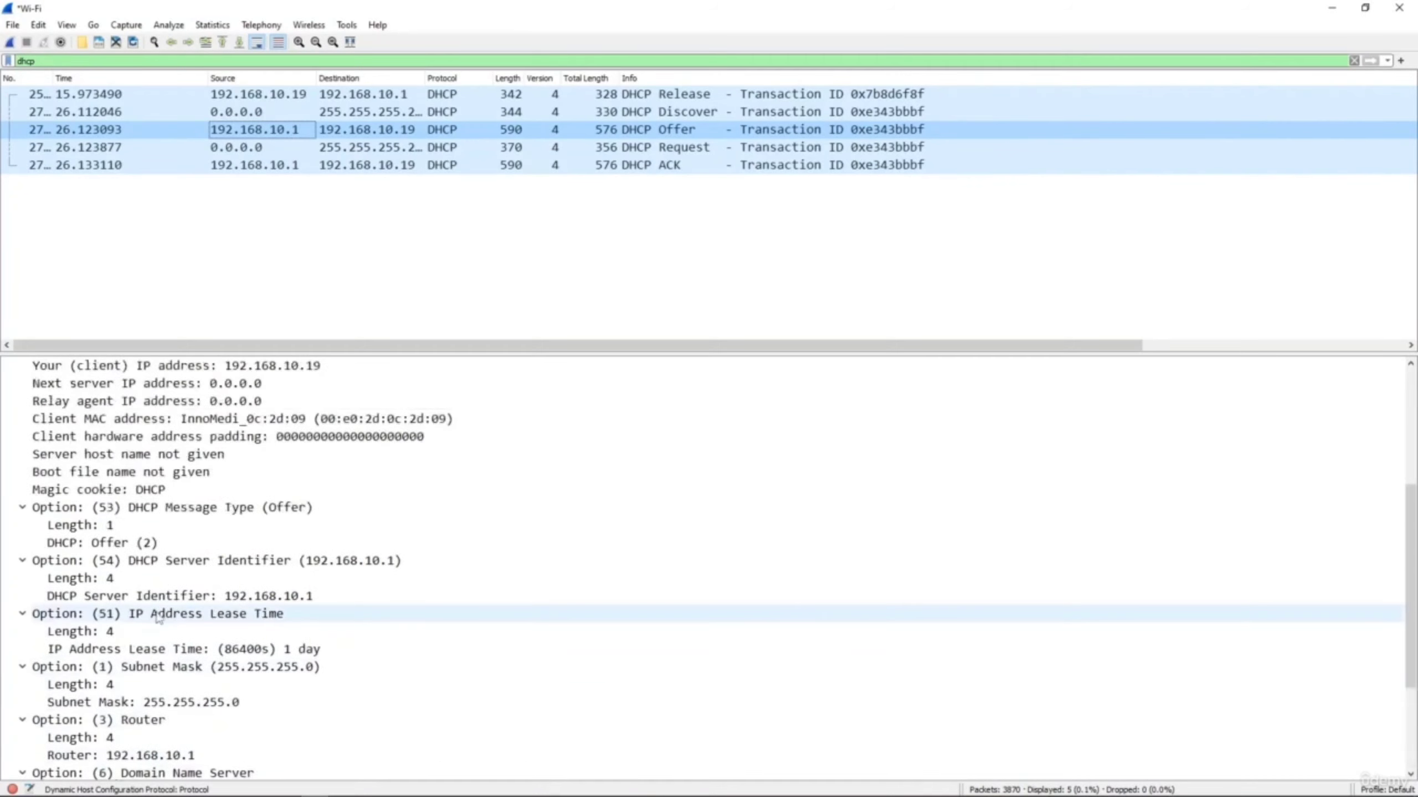
{"action": "scroll", "coordinate": [158, 617], "scroll_direction": "up", "scroll_amount": 4}
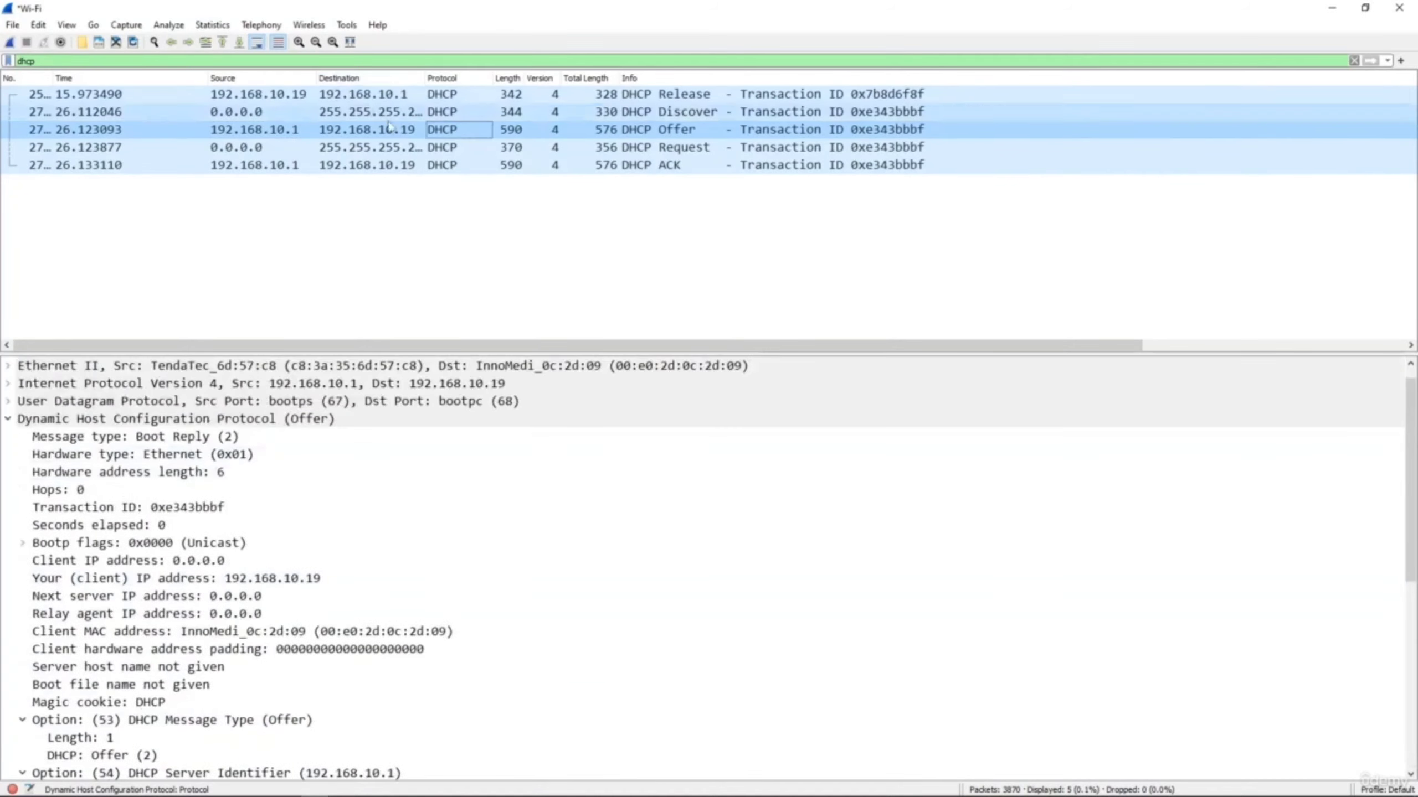
Examine the DHCP Request packet's fields and options, including the requested IP address and DHCP server identifier.
{"action": "left_click", "coordinate": [413, 150]}
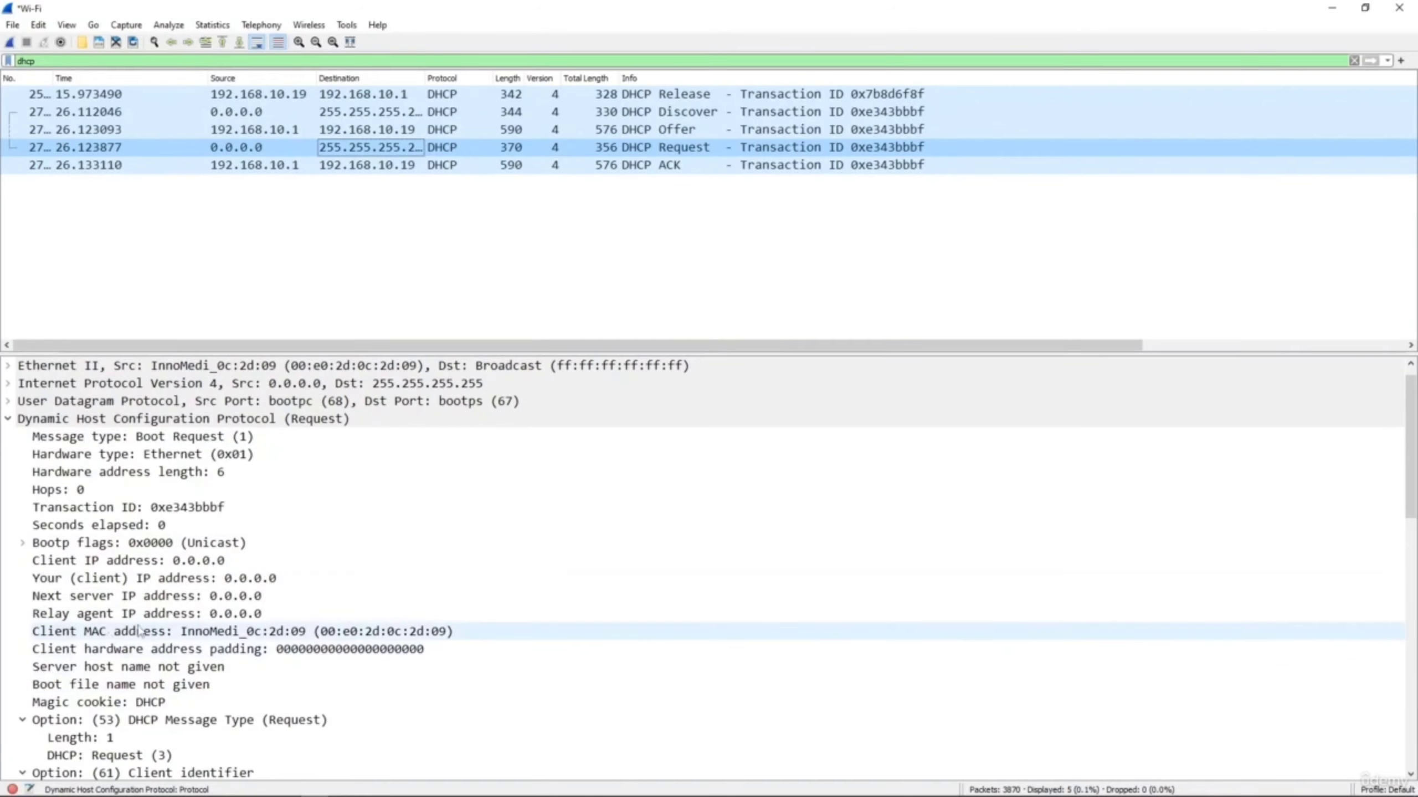
{"action": "scroll", "coordinate": [140, 631], "scroll_direction": "down", "scroll_amount": 2}
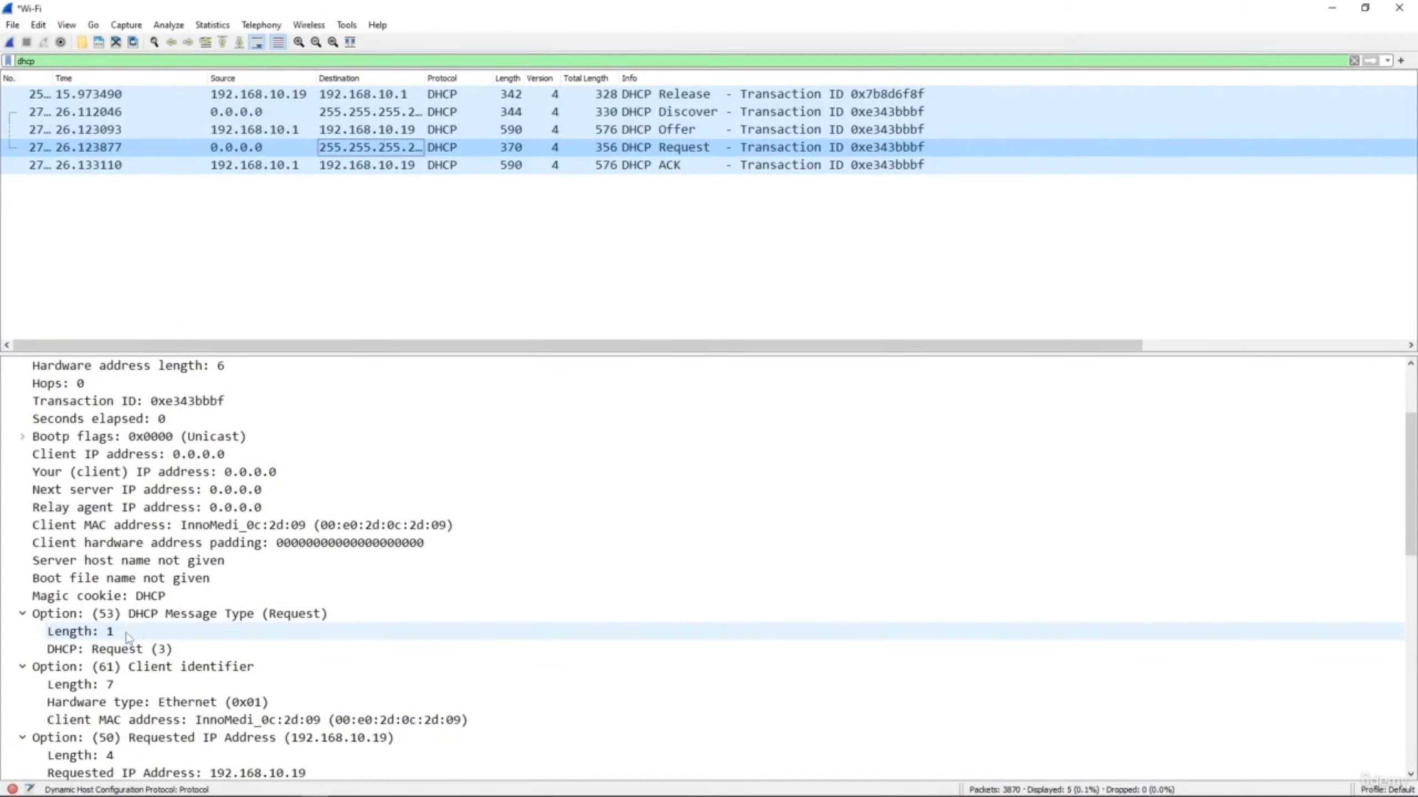
{"action": "scroll", "coordinate": [64, 651], "scroll_direction": "down", "scroll_amount": 2}
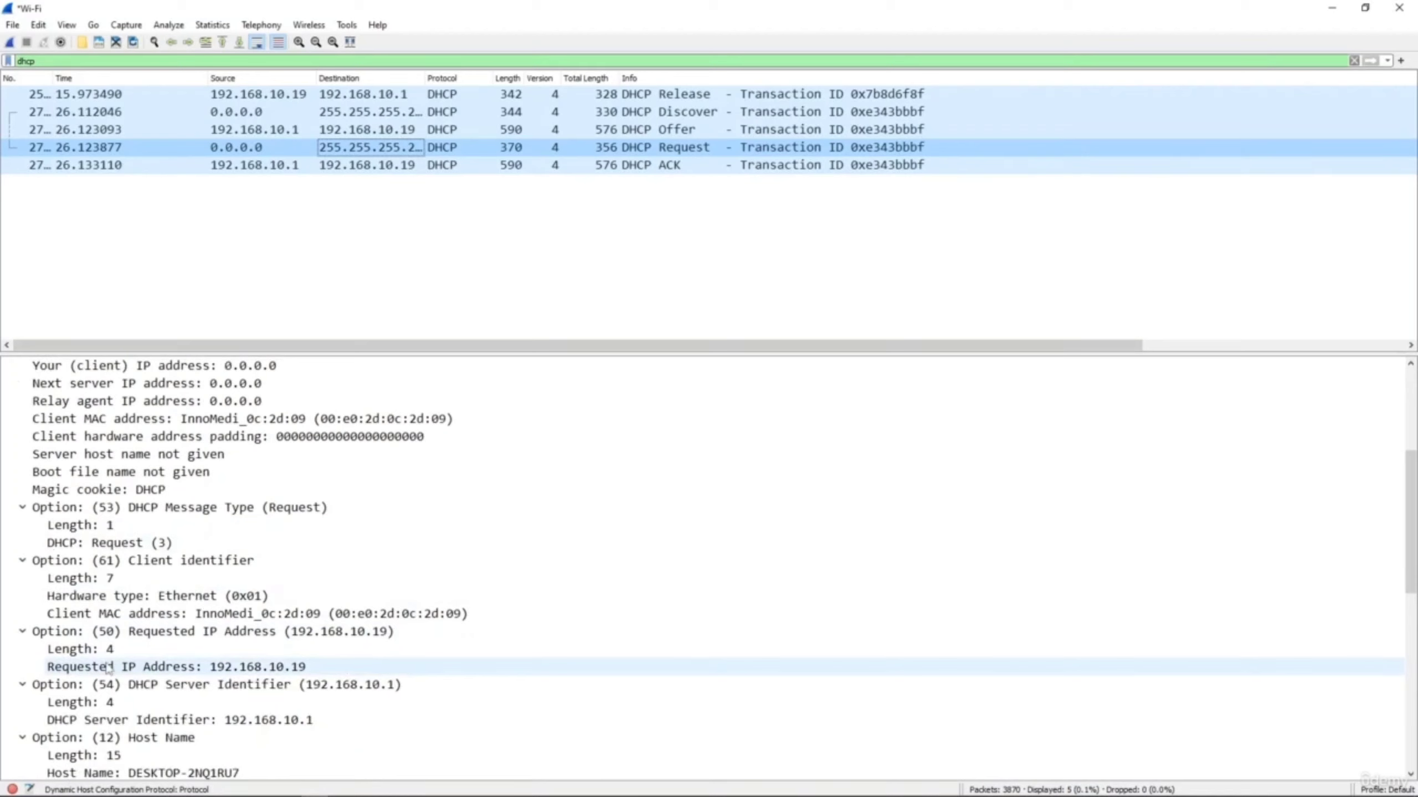
Examine the DHCP ACK packet's client address and its options, such as server identifier, lease time, subnet mask and router.
{"action": "left_click", "coordinate": [247, 168]}
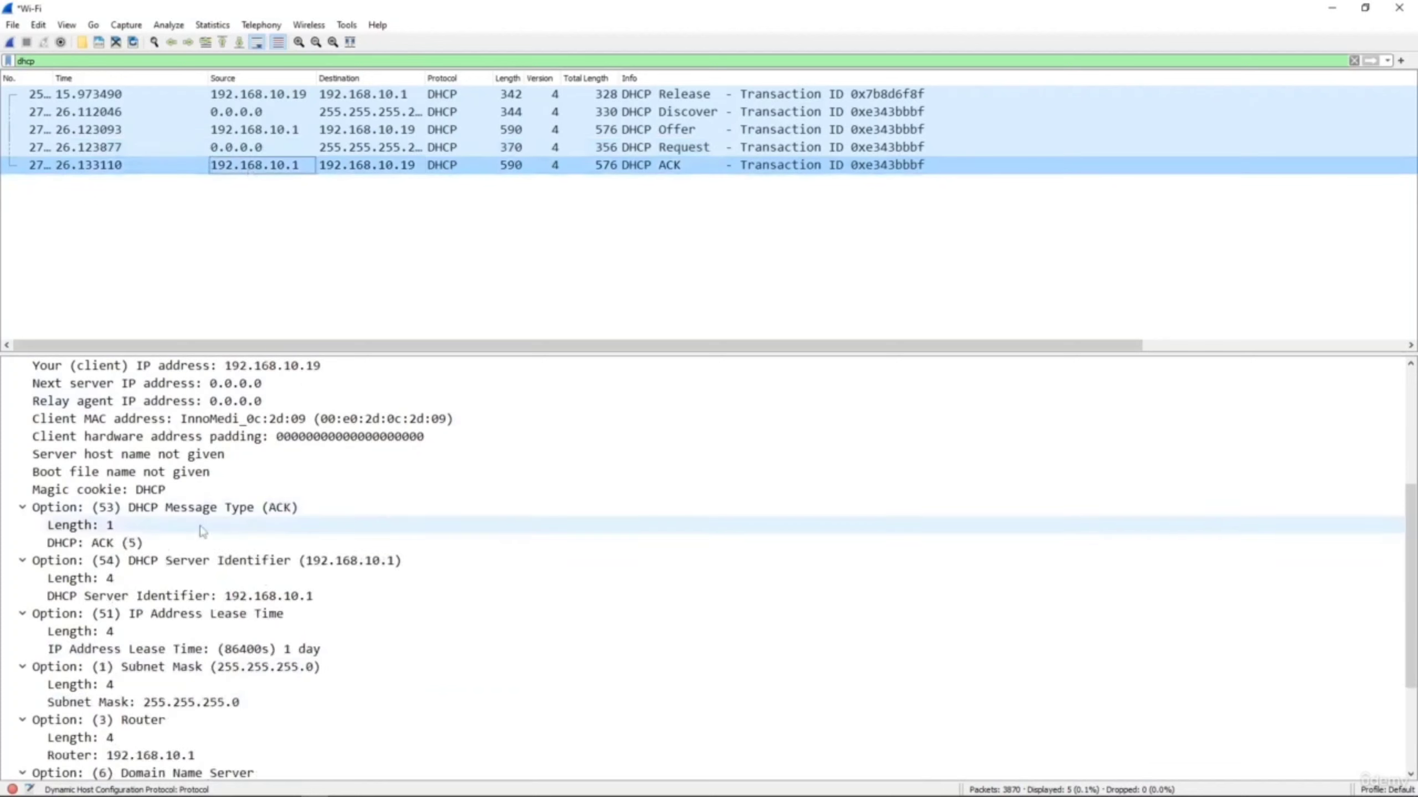
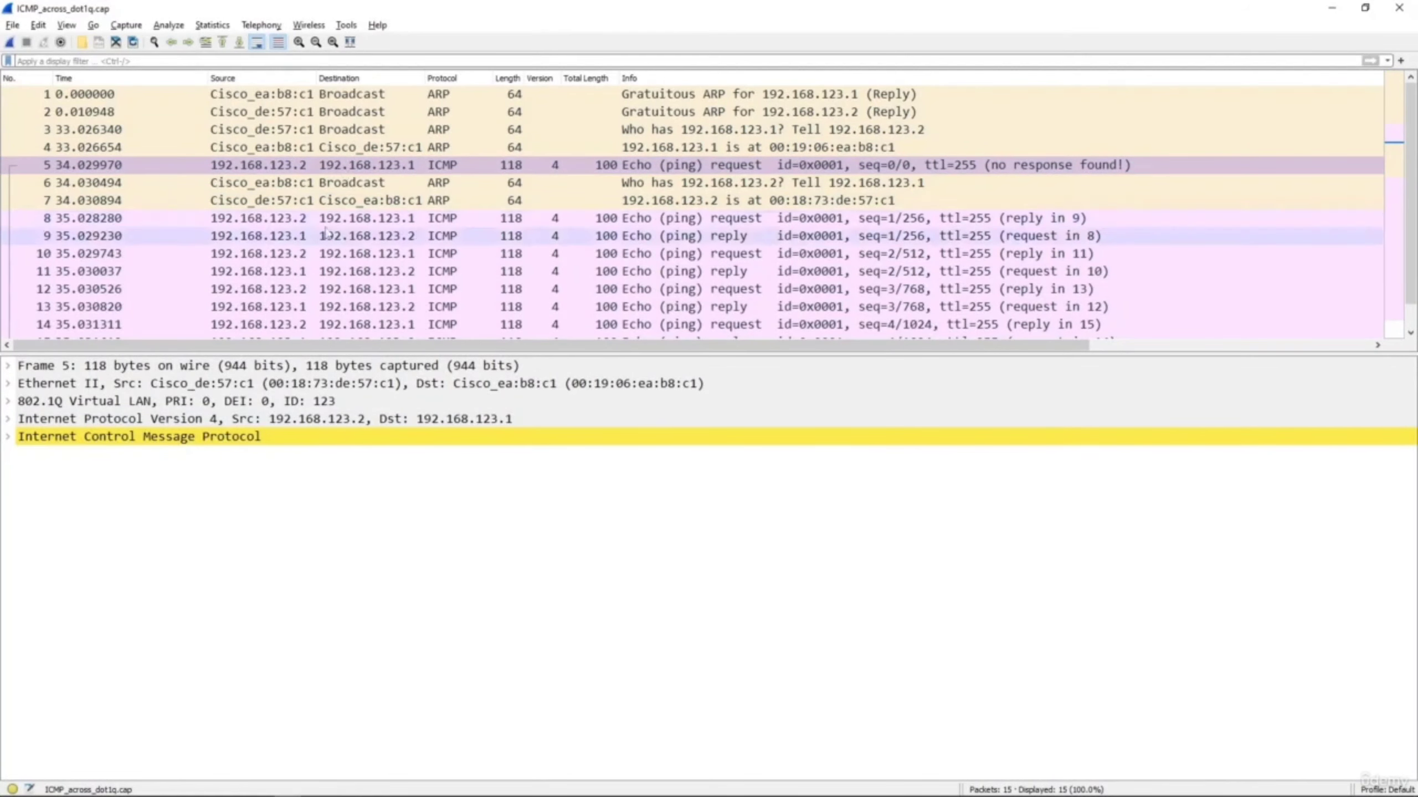
{"action": "scroll", "coordinate": [406, 219], "scroll_direction": "down", "scroll_amount": 1}
{"action": "scroll", "coordinate": [342, 215], "scroll_direction": "up", "scroll_amount": 1}
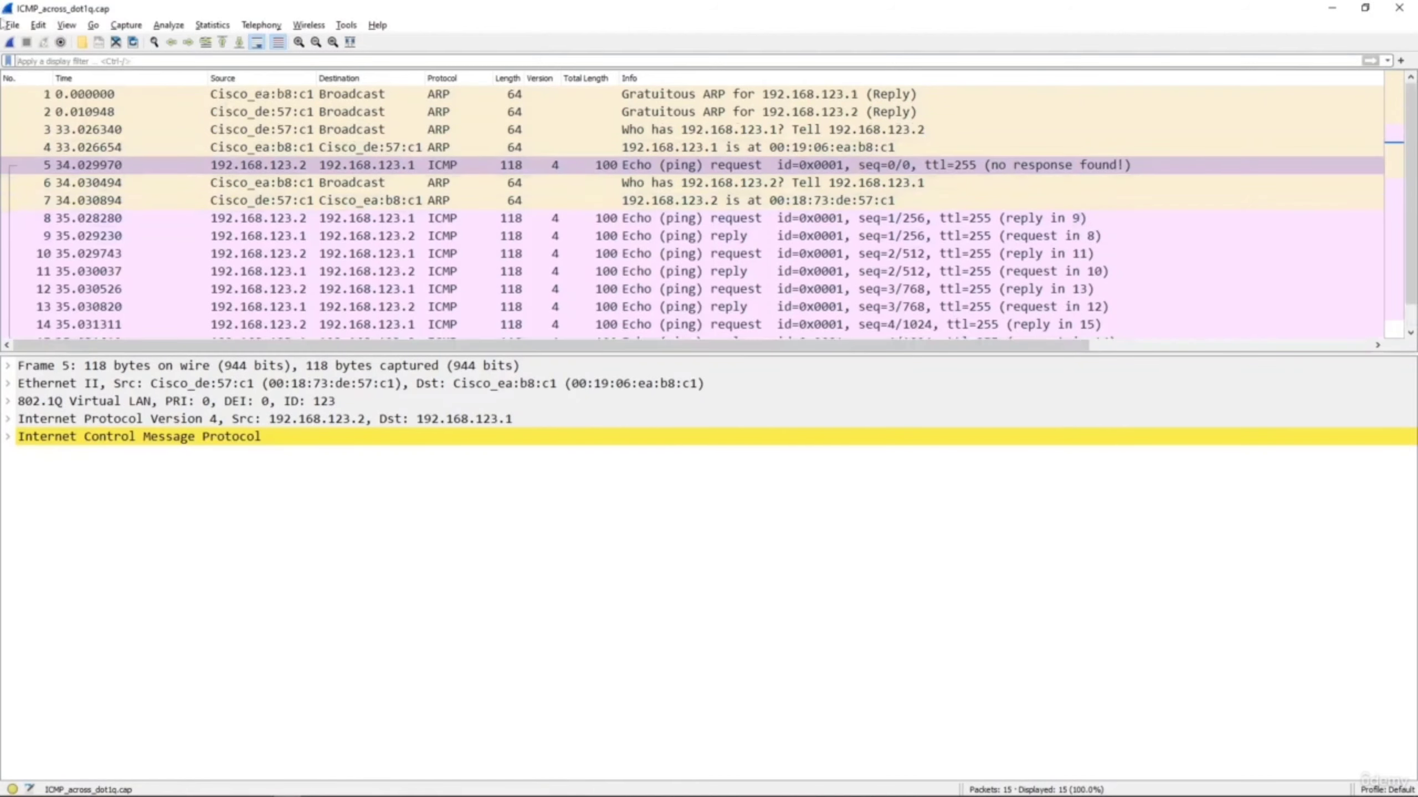
{"action": "left_click", "coordinate": [12, 24]}
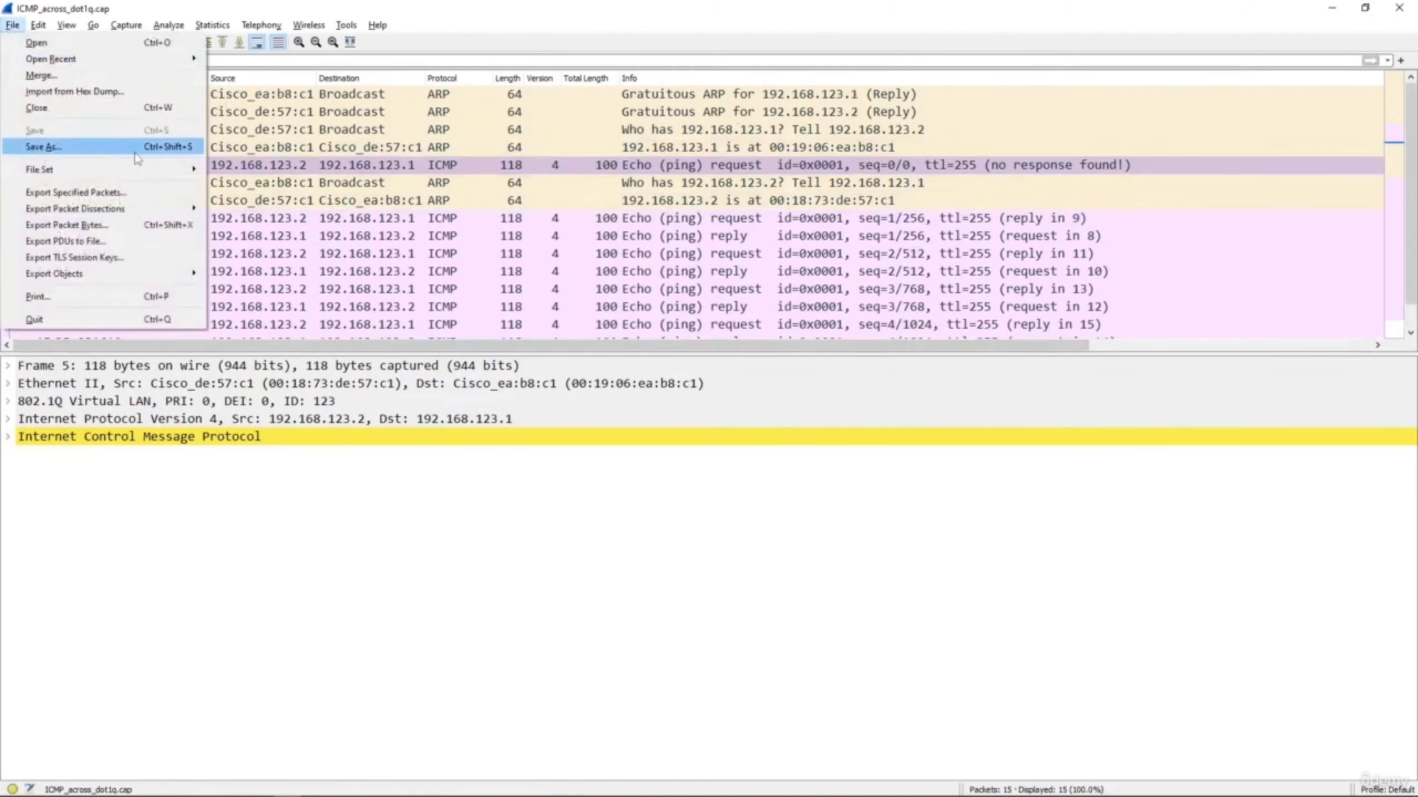
{"action": "left_click", "coordinate": [183, 148]}
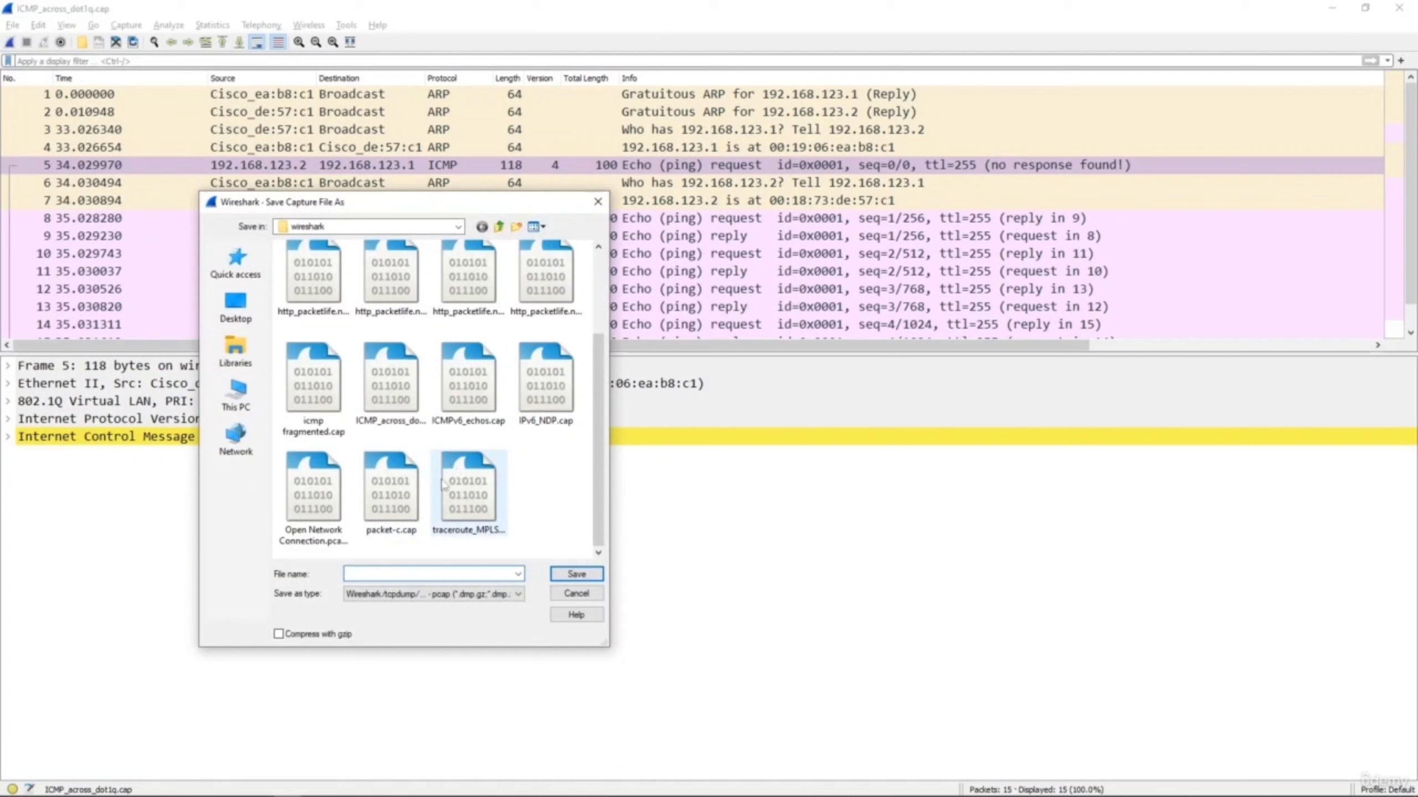
{"action": "scroll", "coordinate": [561, 554], "scroll_direction": "up", "scroll_amount": 2}
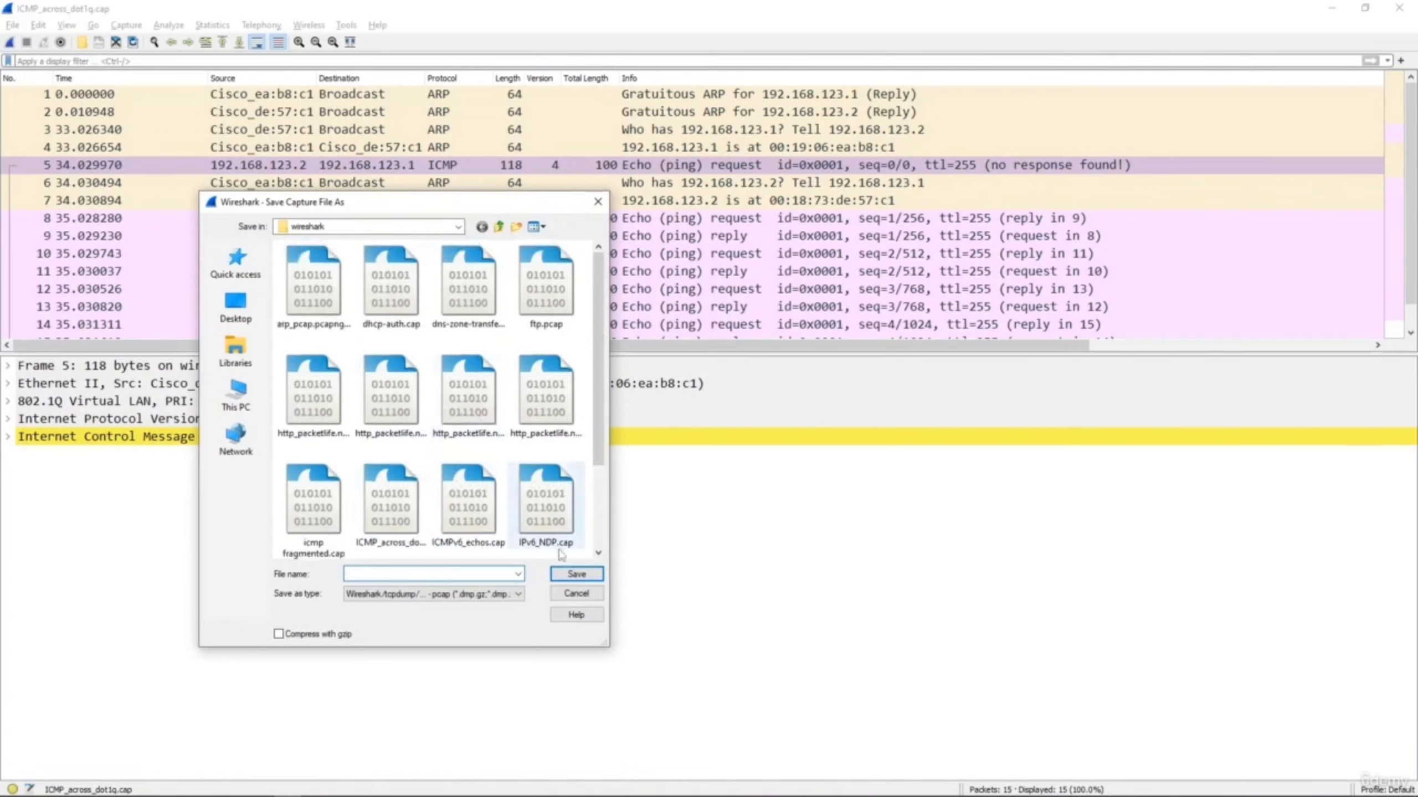
{"action": "left_click", "coordinate": [575, 592]}
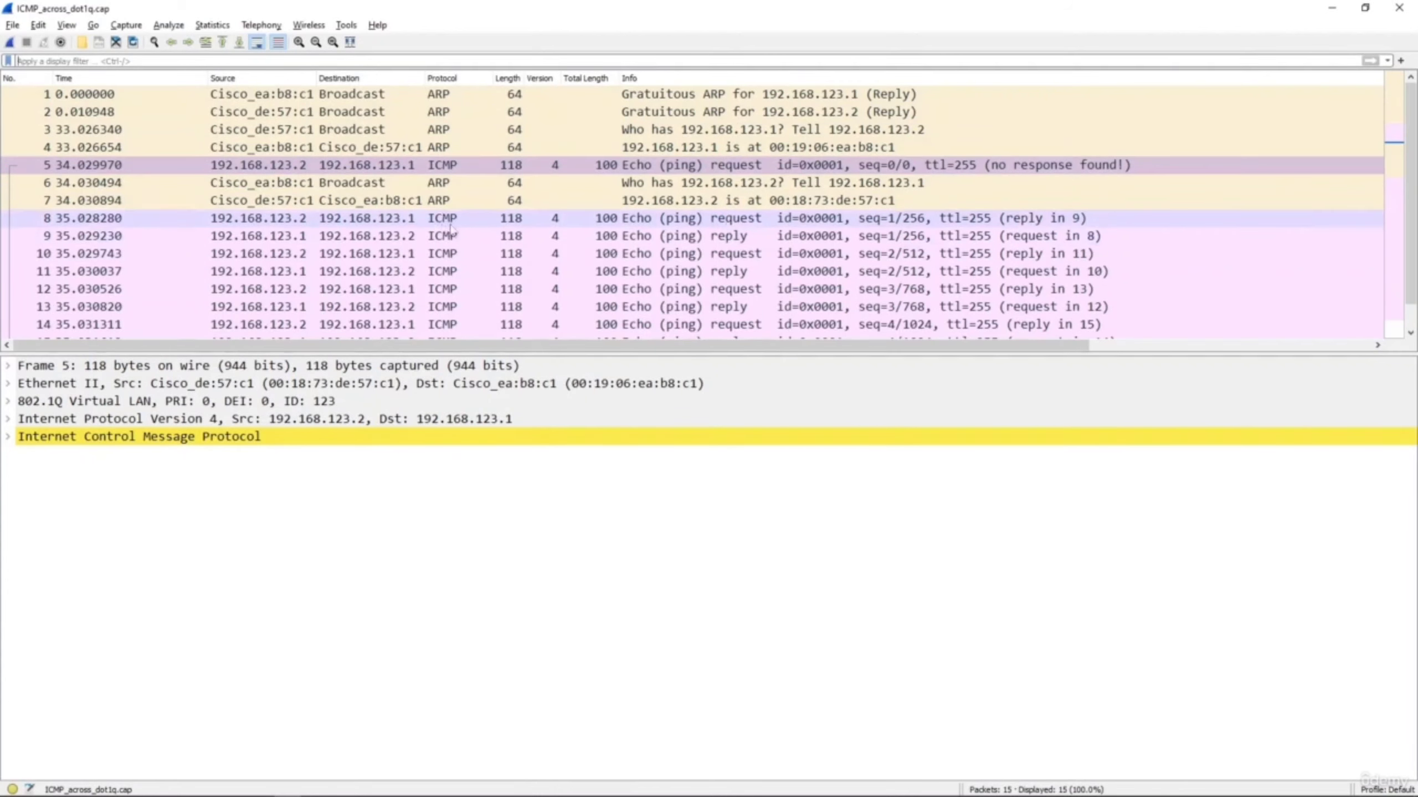
Mark the ICMP echo request packets number 5 and number 8 in the packet list.
{"action": "scroll", "coordinate": [466, 259], "scroll_direction": "down", "scroll_amount": 1}
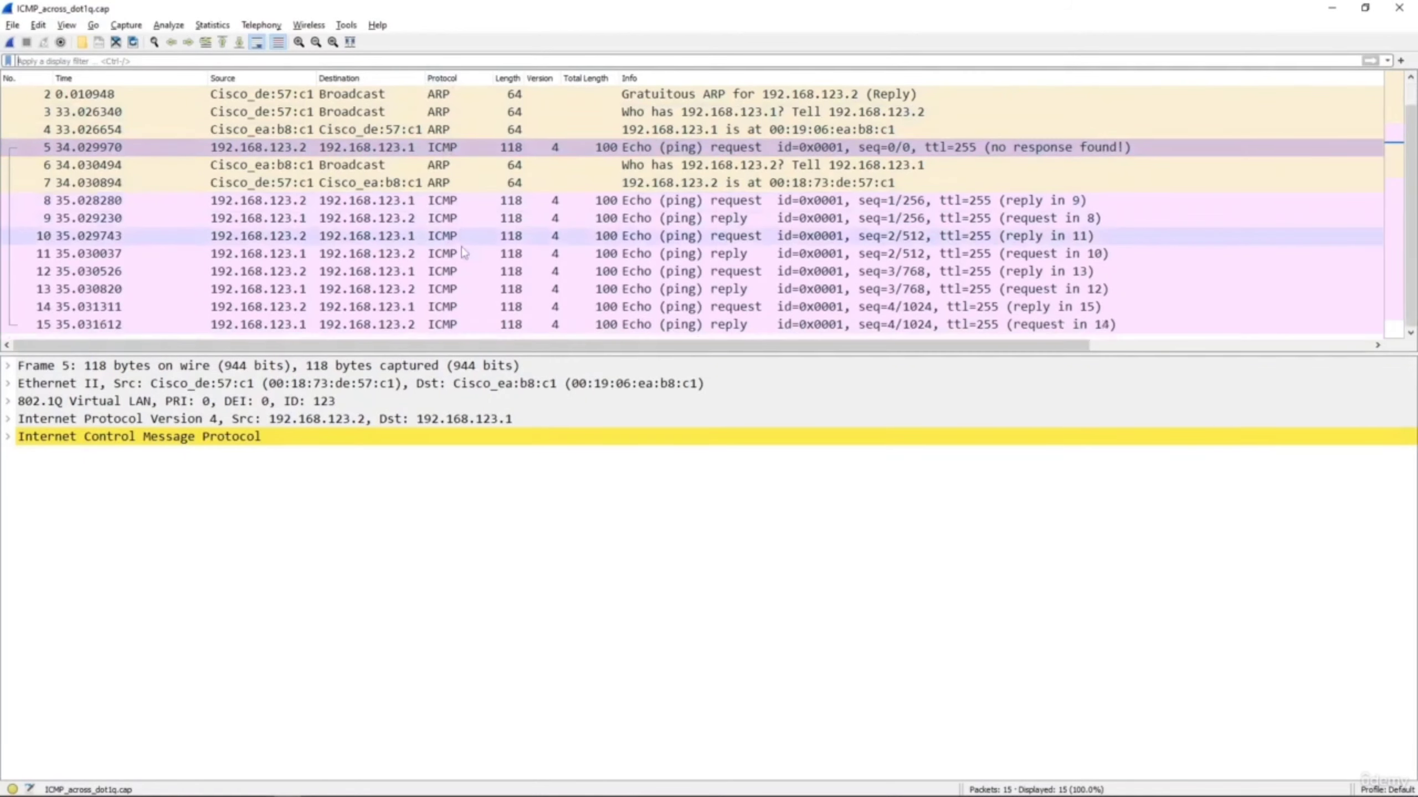
{"action": "scroll", "coordinate": [425, 237], "scroll_direction": "up", "scroll_amount": 1}
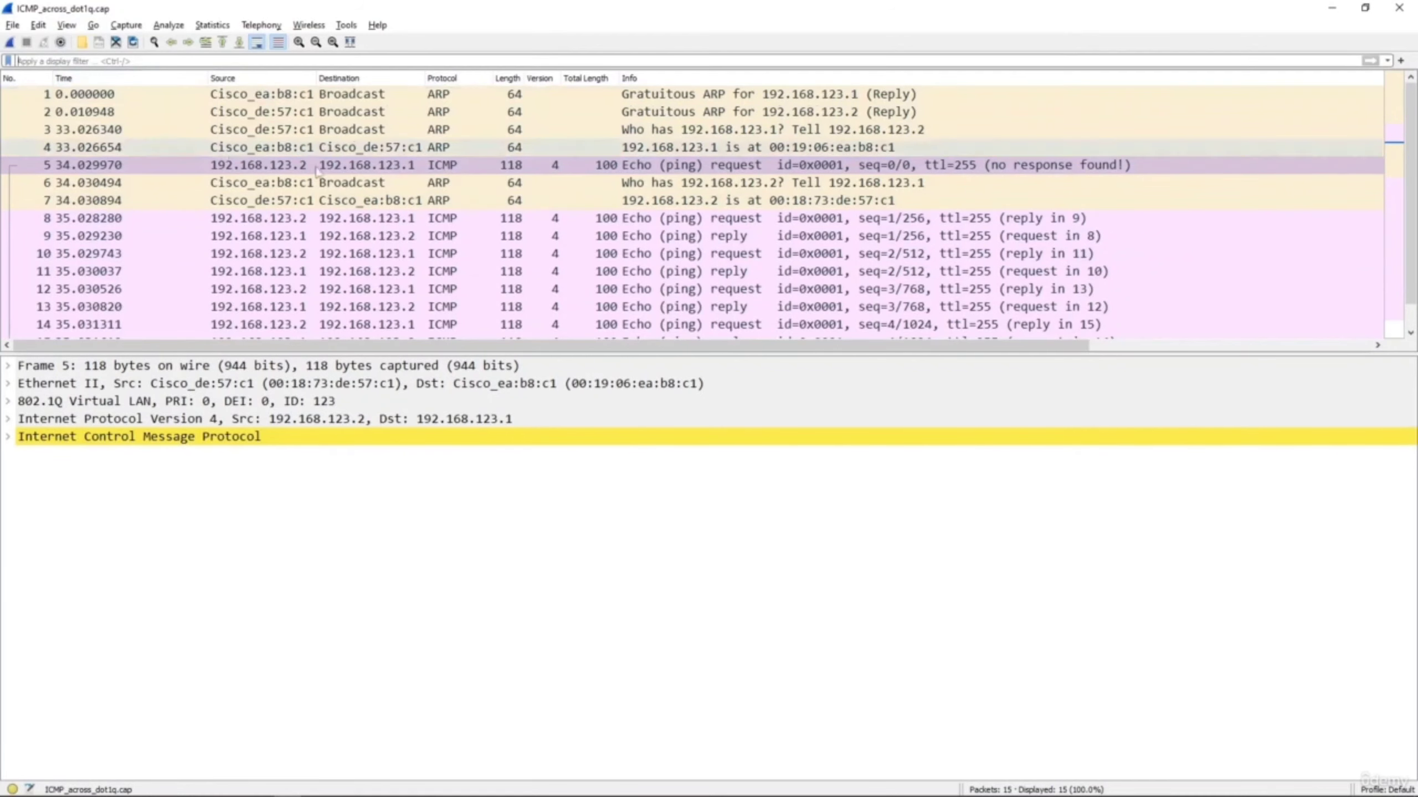
{"action": "scroll", "coordinate": [295, 234], "scroll_direction": "down", "scroll_amount": 1}
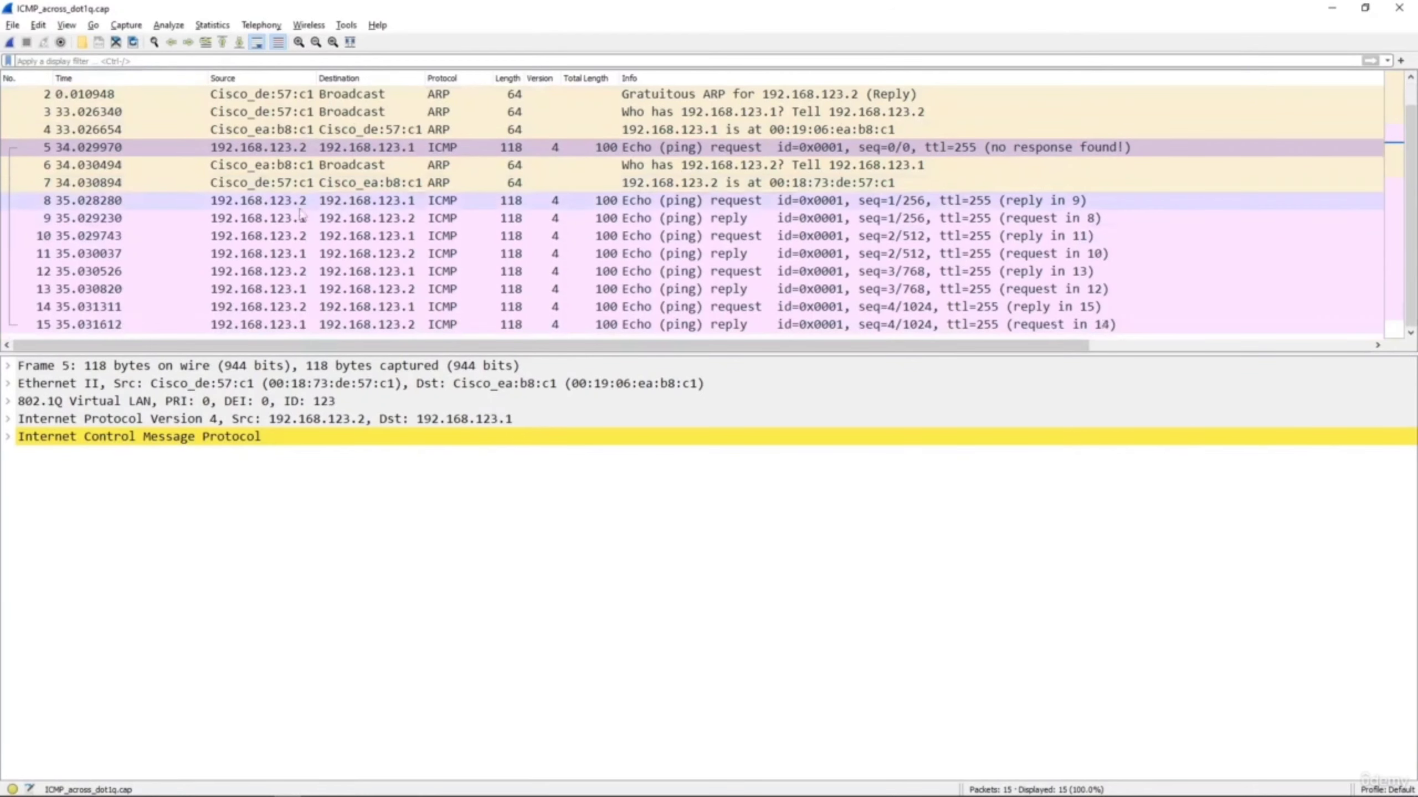
{"action": "right_click", "coordinate": [211, 203]}
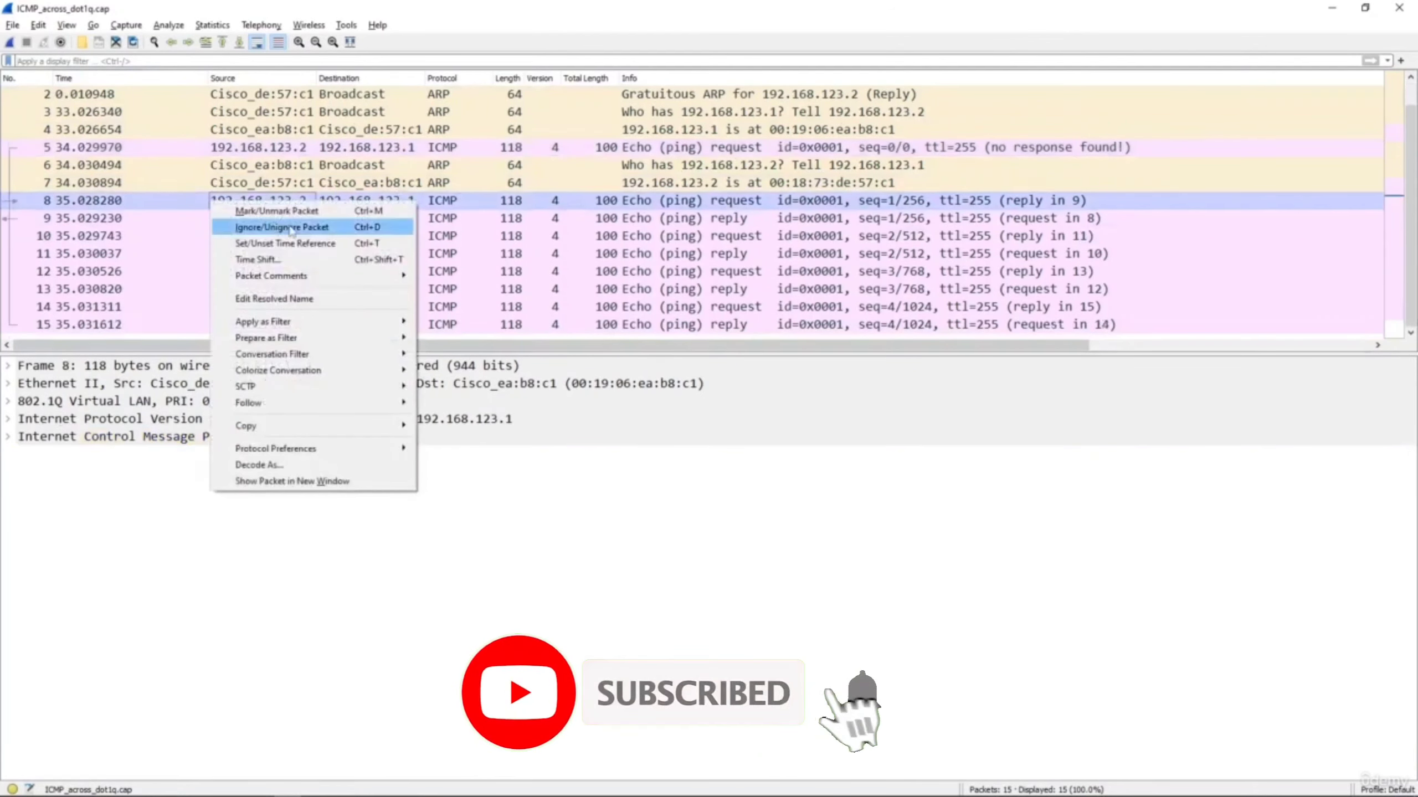
{"action": "left_click", "coordinate": [71, 203]}
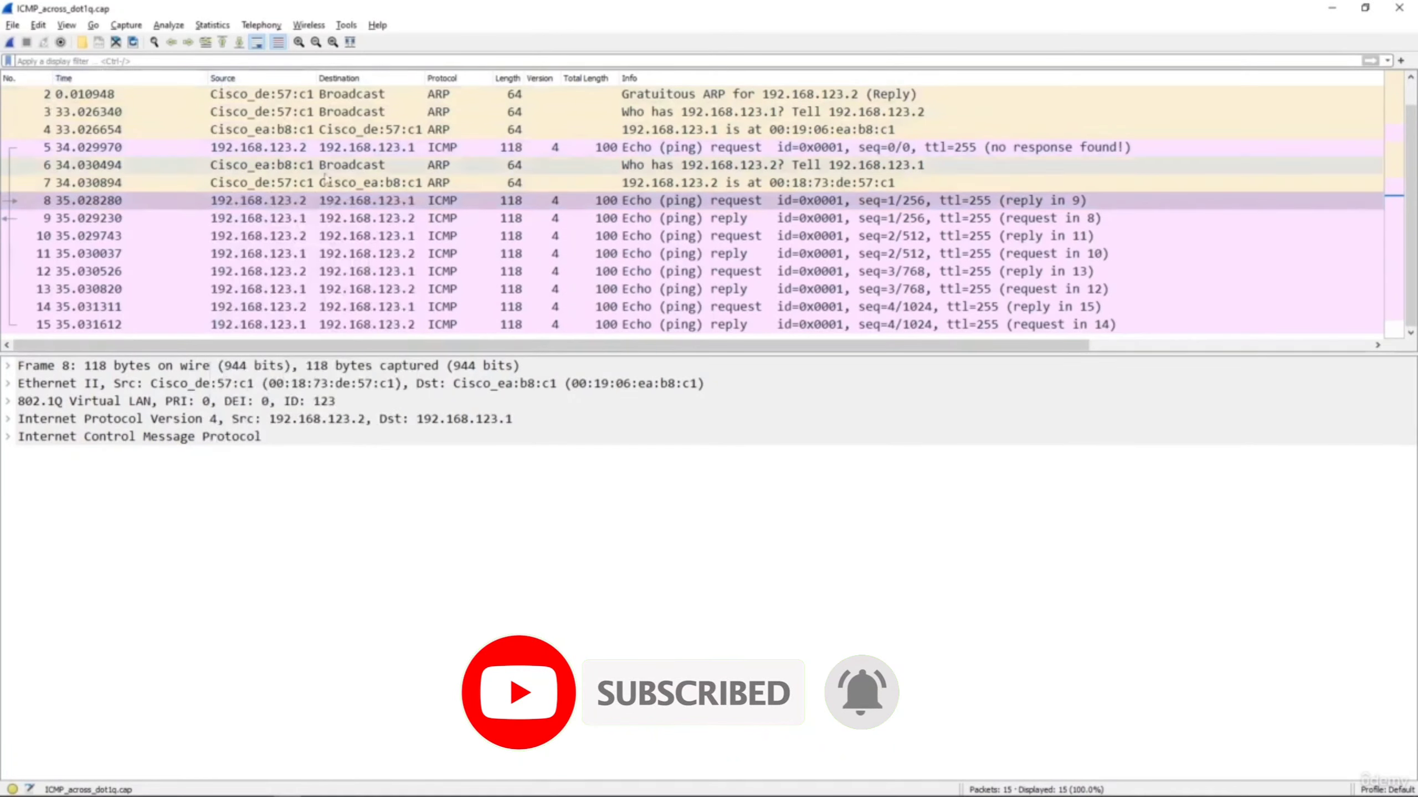
{"action": "scroll", "coordinate": [330, 202], "scroll_direction": "up", "scroll_amount": 1}
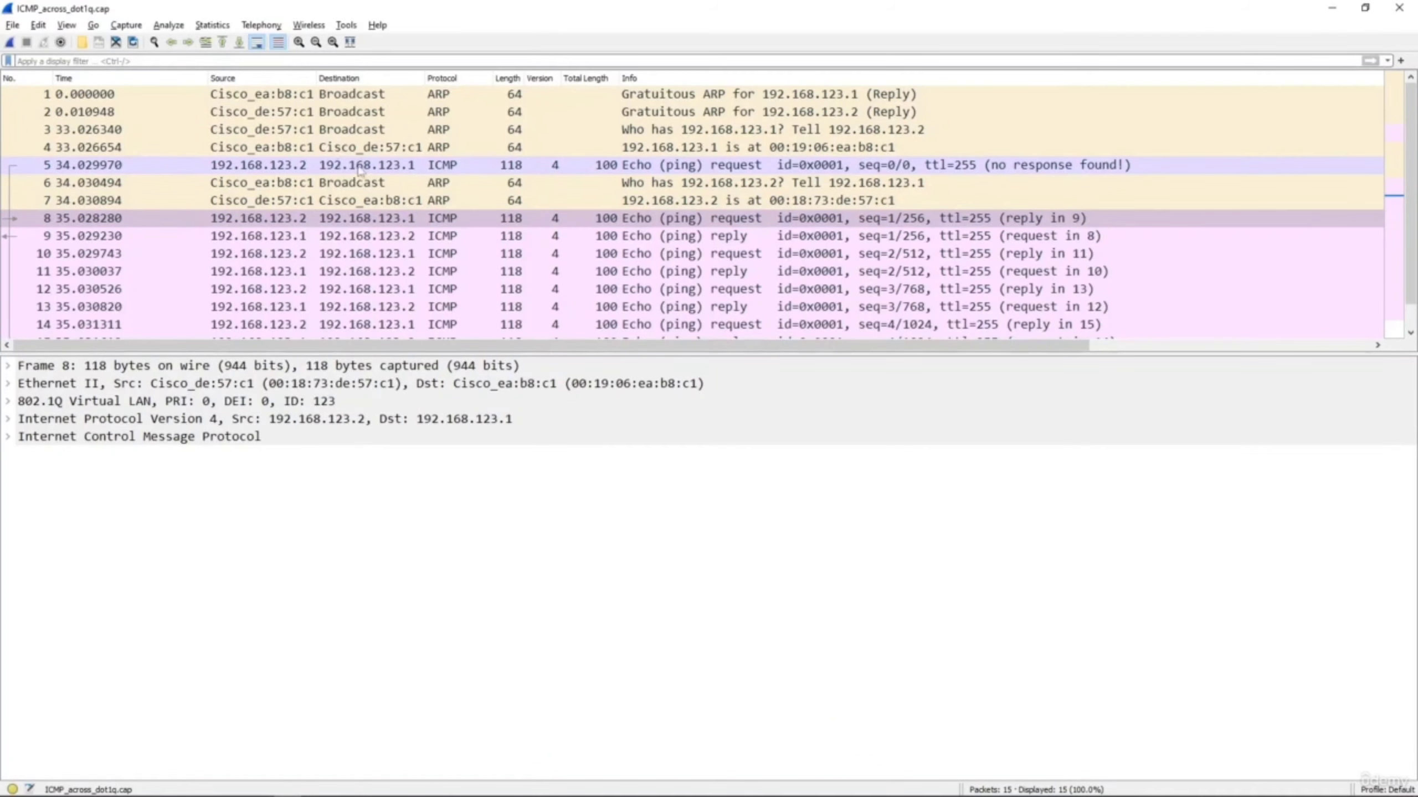
{"action": "left_click", "coordinate": [286, 222]}
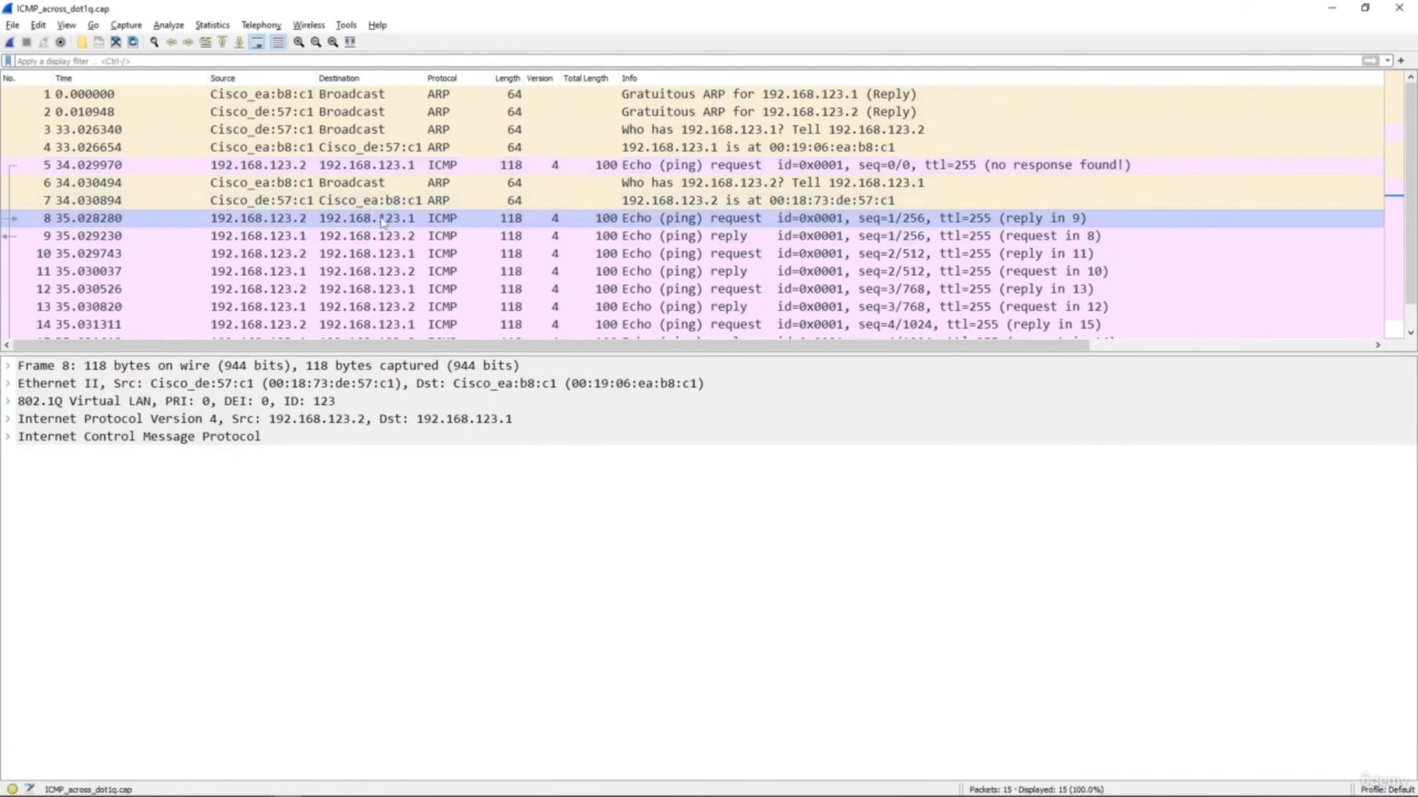
{"action": "right_click", "coordinate": [351, 172]}
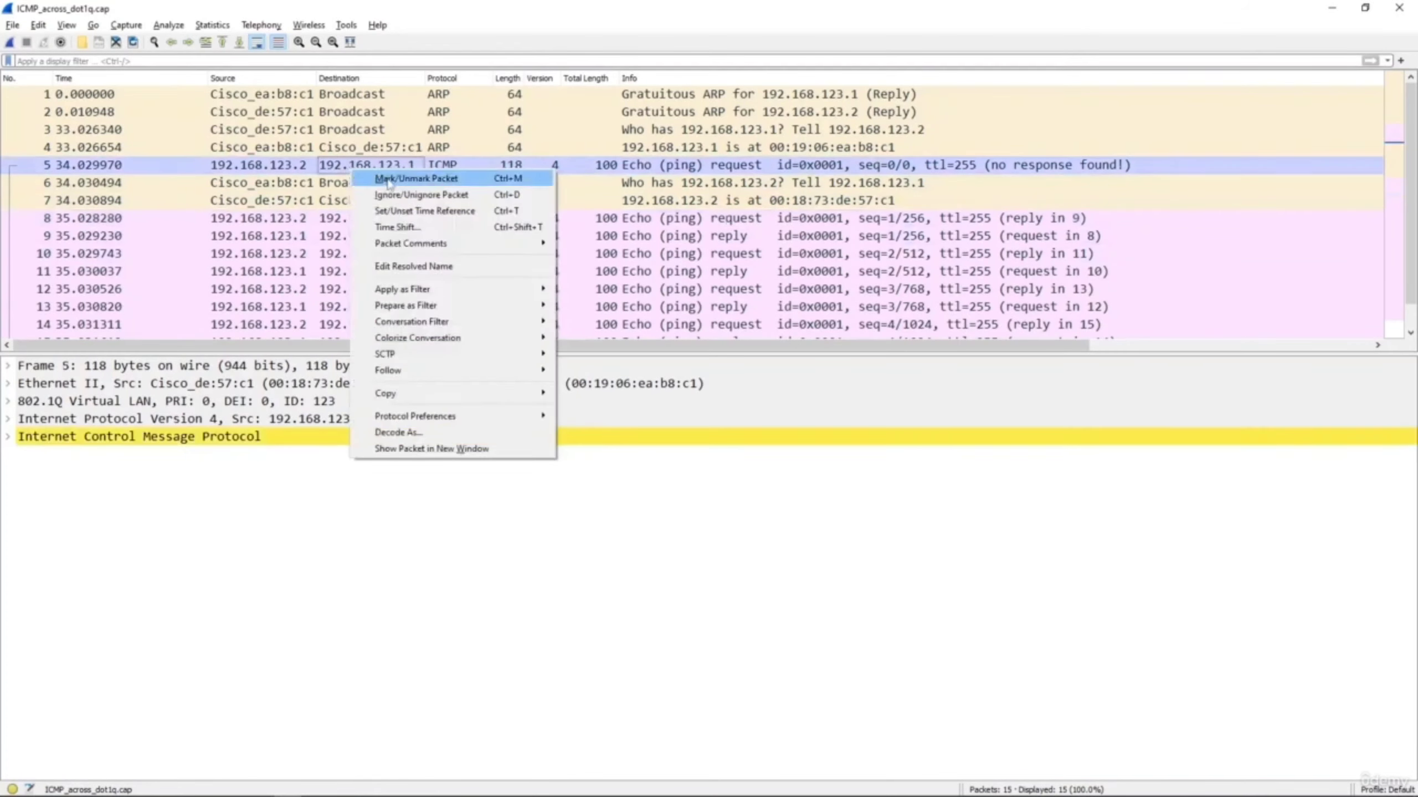
{"action": "left_click", "coordinate": [389, 180]}
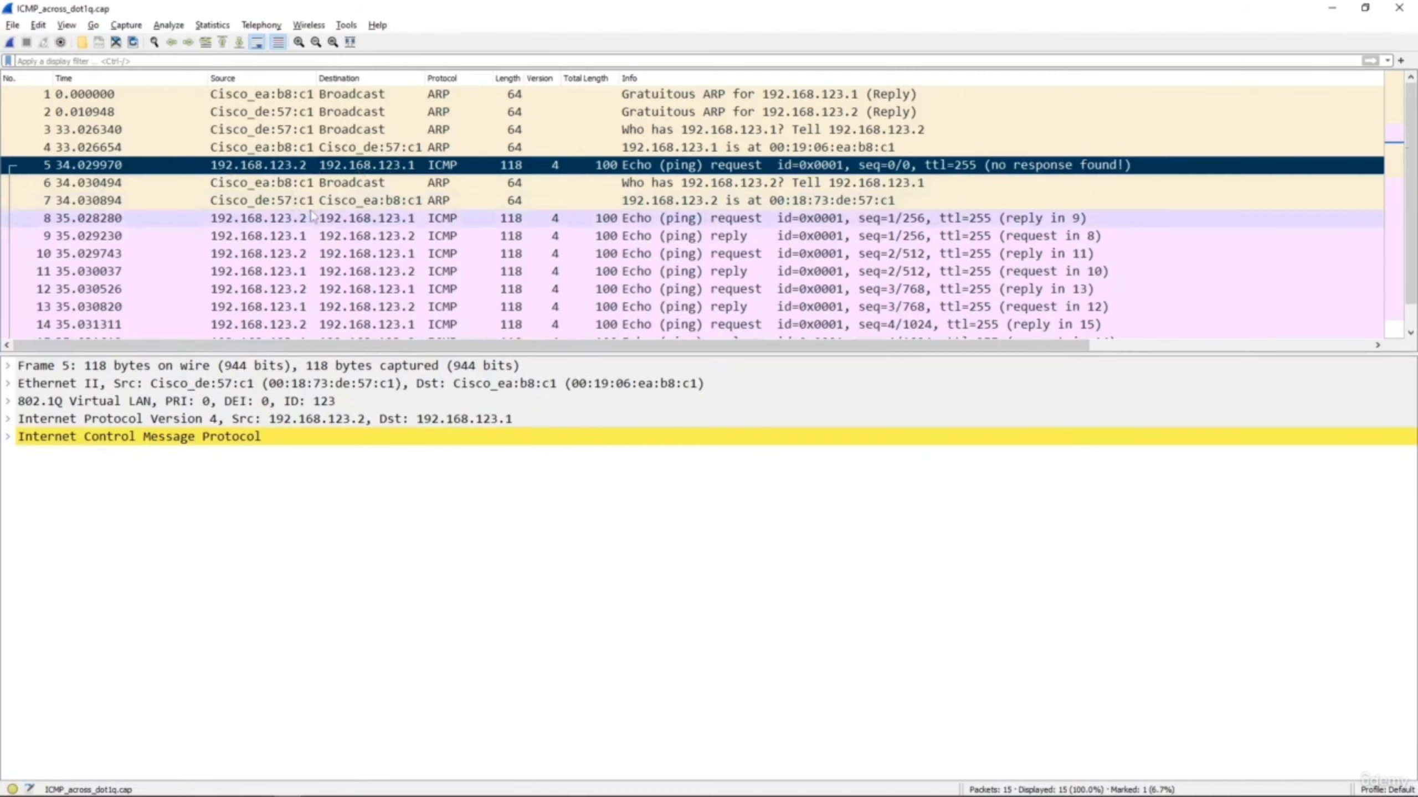
{"action": "right_click", "coordinate": [268, 217]}
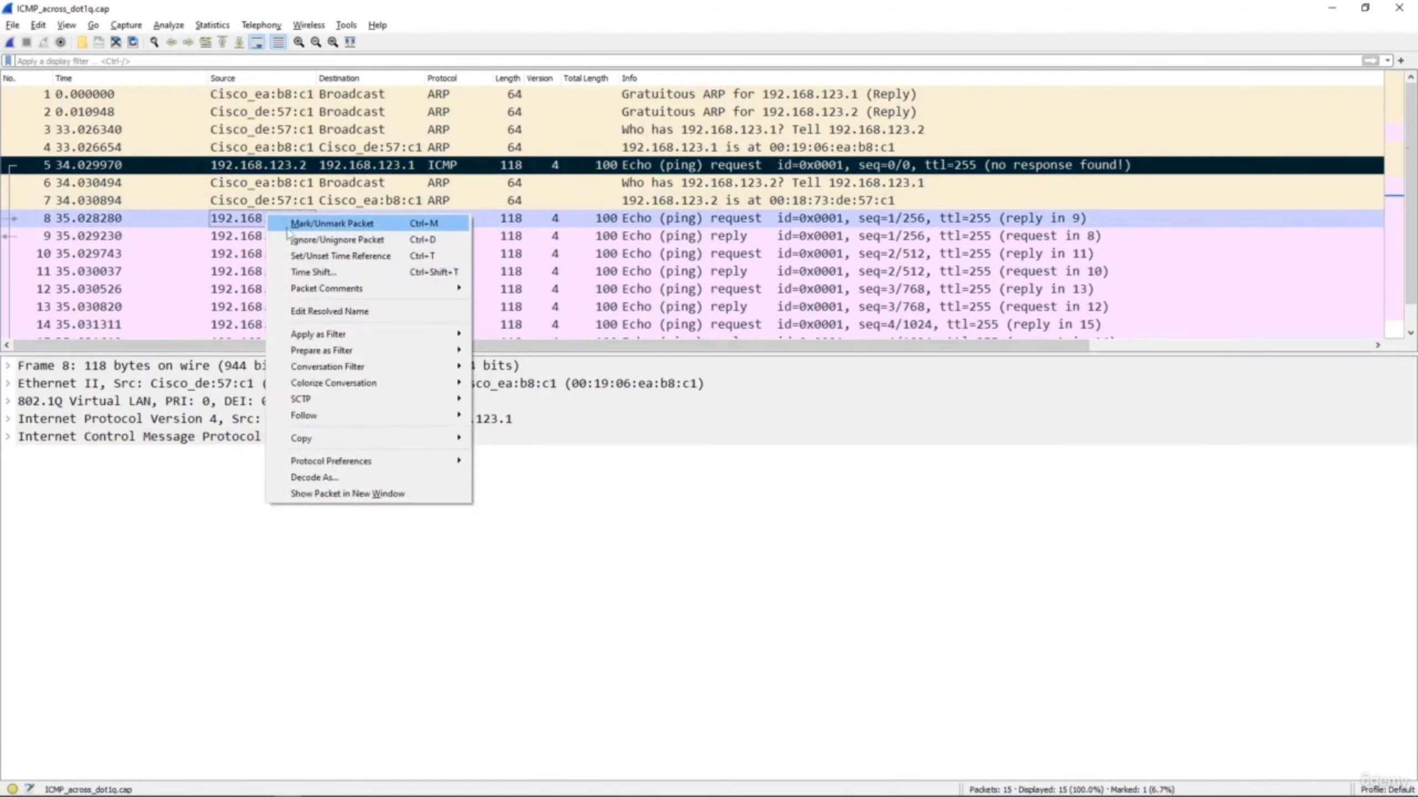
{"action": "left_click", "coordinate": [345, 224]}
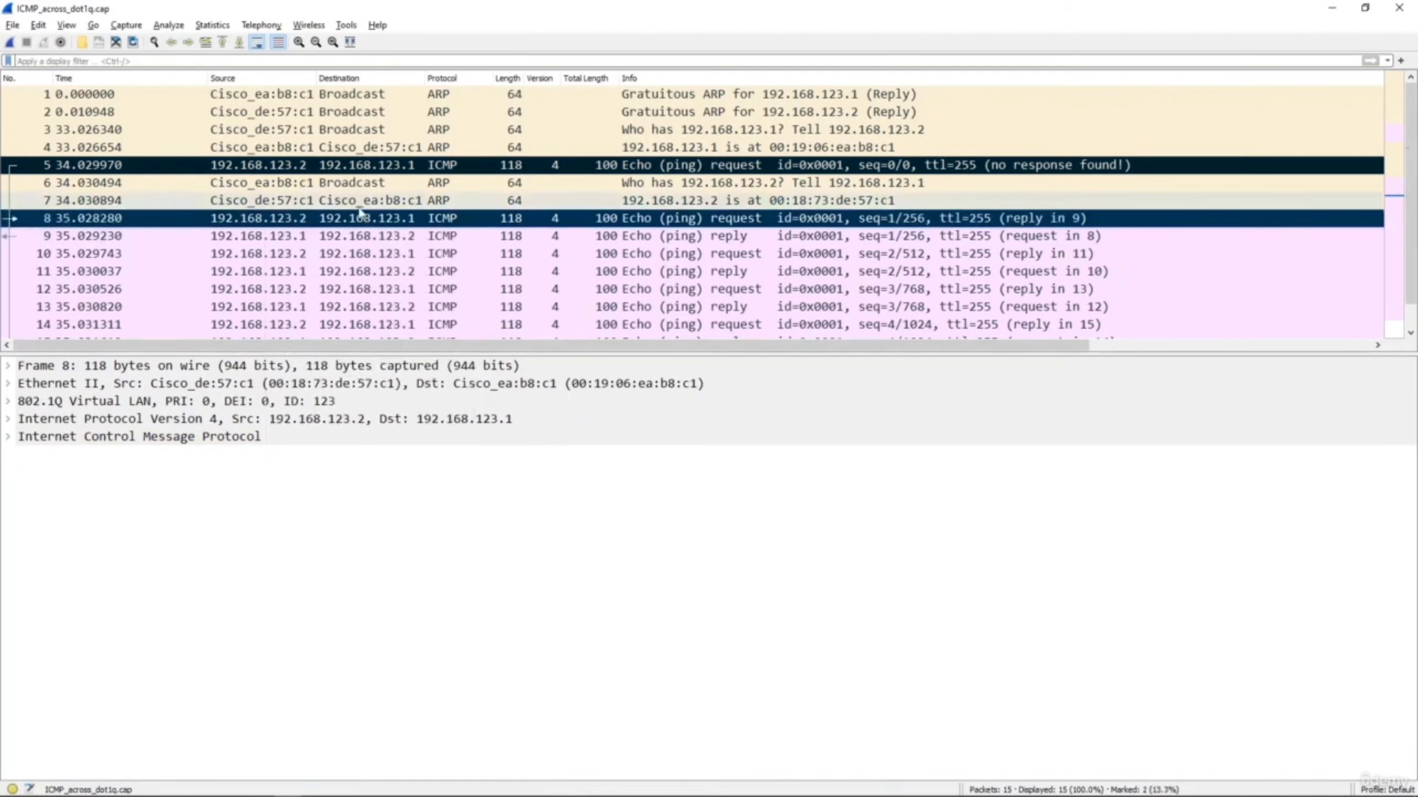
Toggle the mark on ICMP echo request packet 5 off and on again.
{"action": "right_click", "coordinate": [205, 163]}
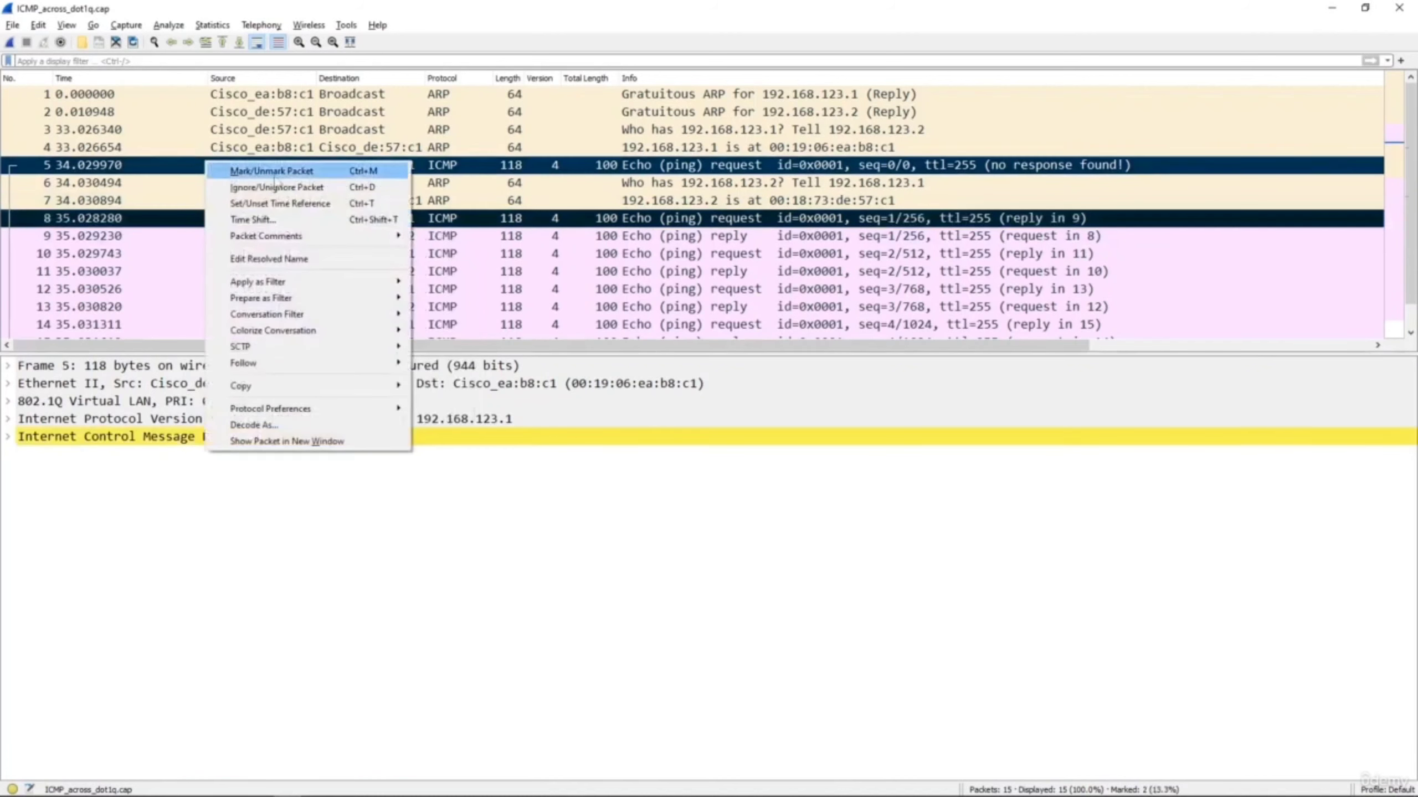
{"action": "left_click", "coordinate": [287, 173]}
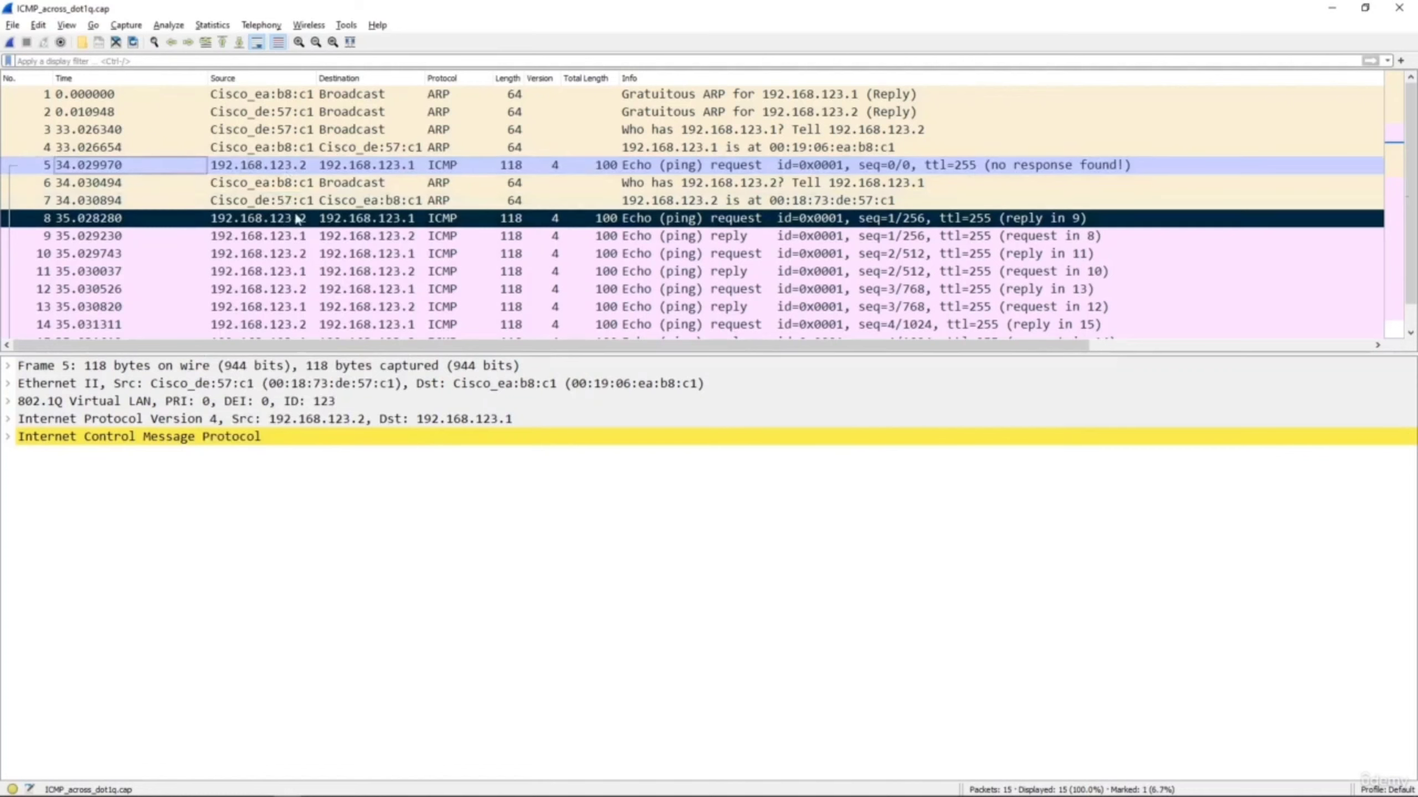
{"action": "scroll", "coordinate": [300, 220], "scroll_direction": "down", "scroll_amount": 1}
{"action": "scroll", "coordinate": [300, 221], "scroll_direction": "up", "scroll_amount": 1}
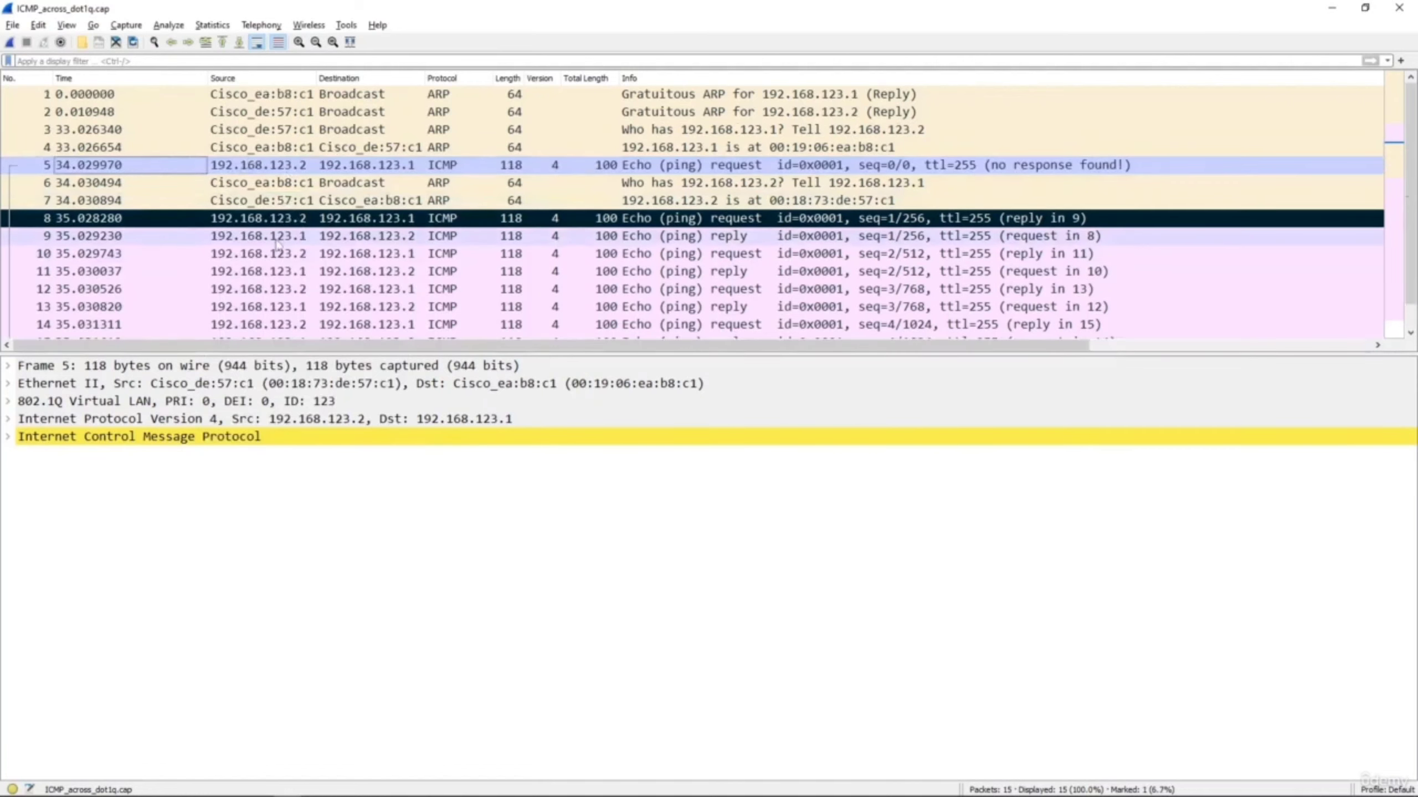
{"action": "right_click", "coordinate": [310, 171]}
{"action": "left_click", "coordinate": [377, 180]}
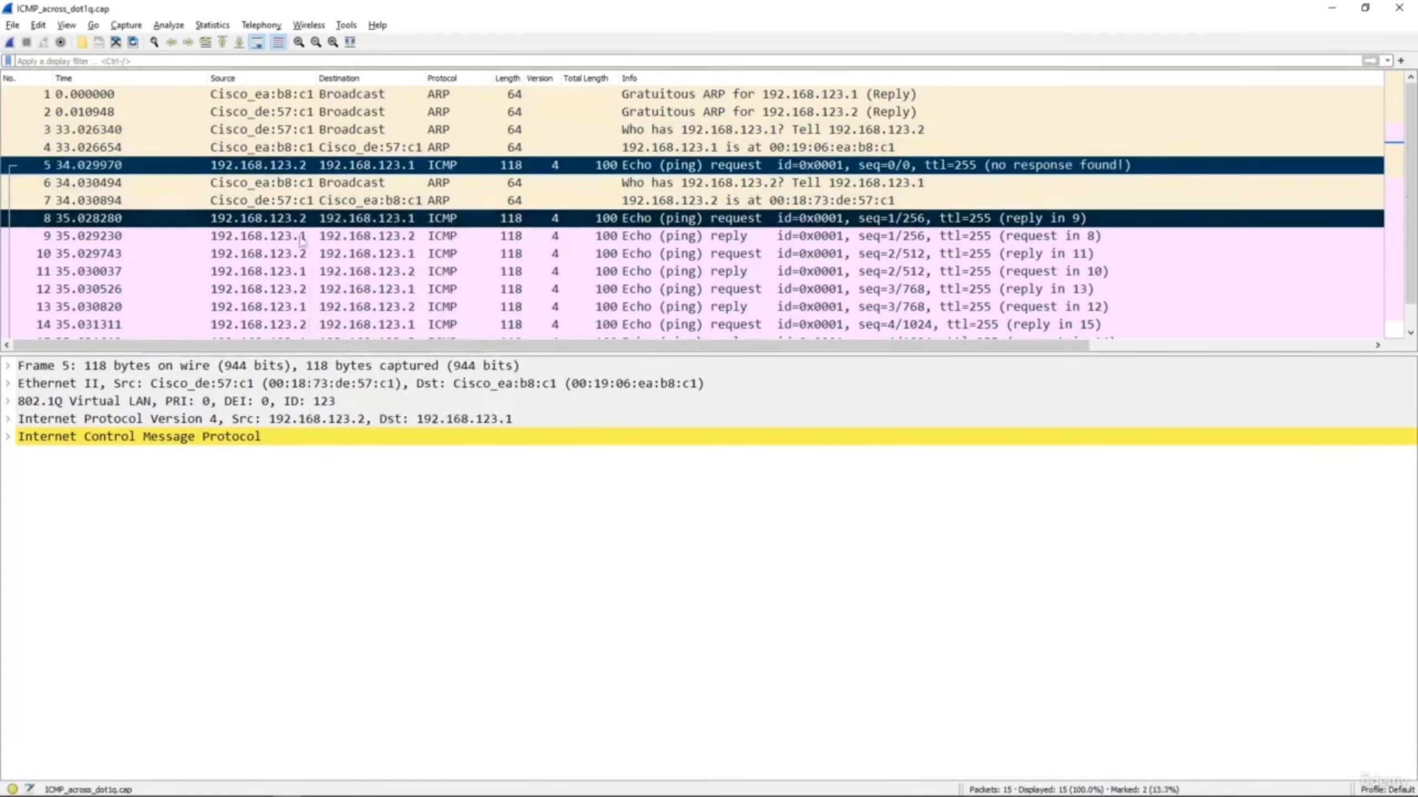
Apply the display filter icmp so that only the ICMP packets are listed.
{"action": "scroll", "coordinate": [324, 261], "scroll_direction": "down", "scroll_amount": 1}
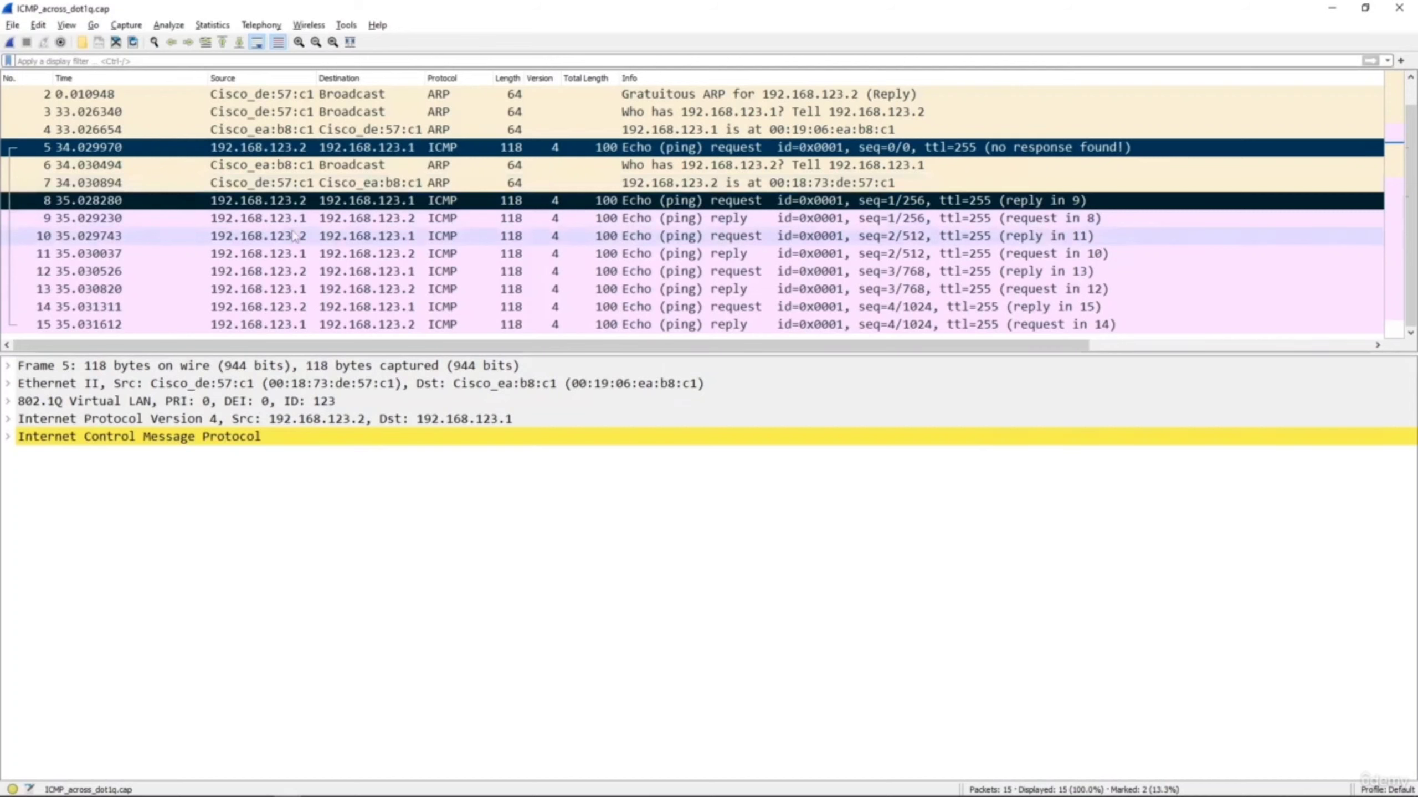
{"action": "scroll", "coordinate": [87, 140], "scroll_direction": "up", "scroll_amount": 1}
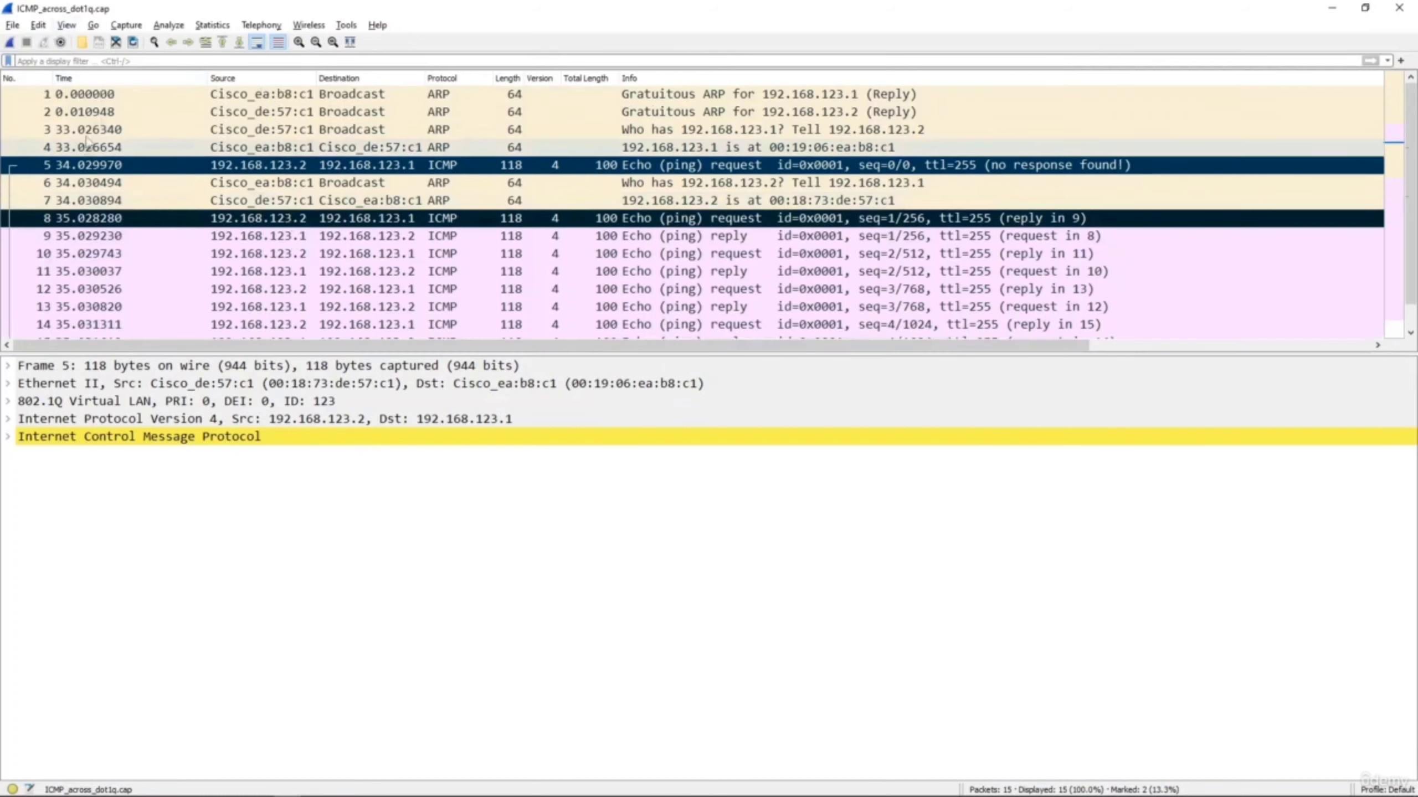
{"action": "scroll", "coordinate": [335, 196], "scroll_direction": "down", "scroll_amount": 1}
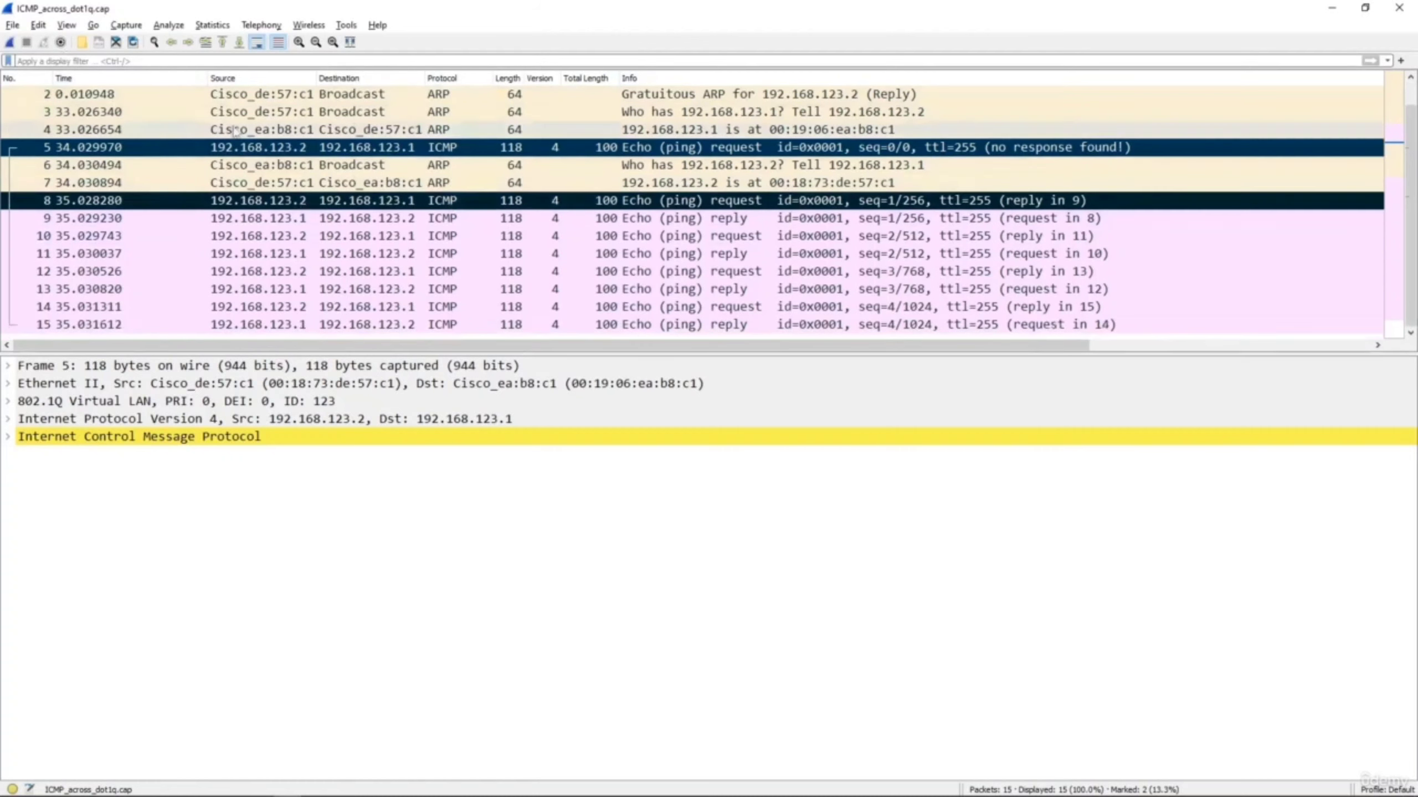
{"action": "left_click", "coordinate": [148, 62]}
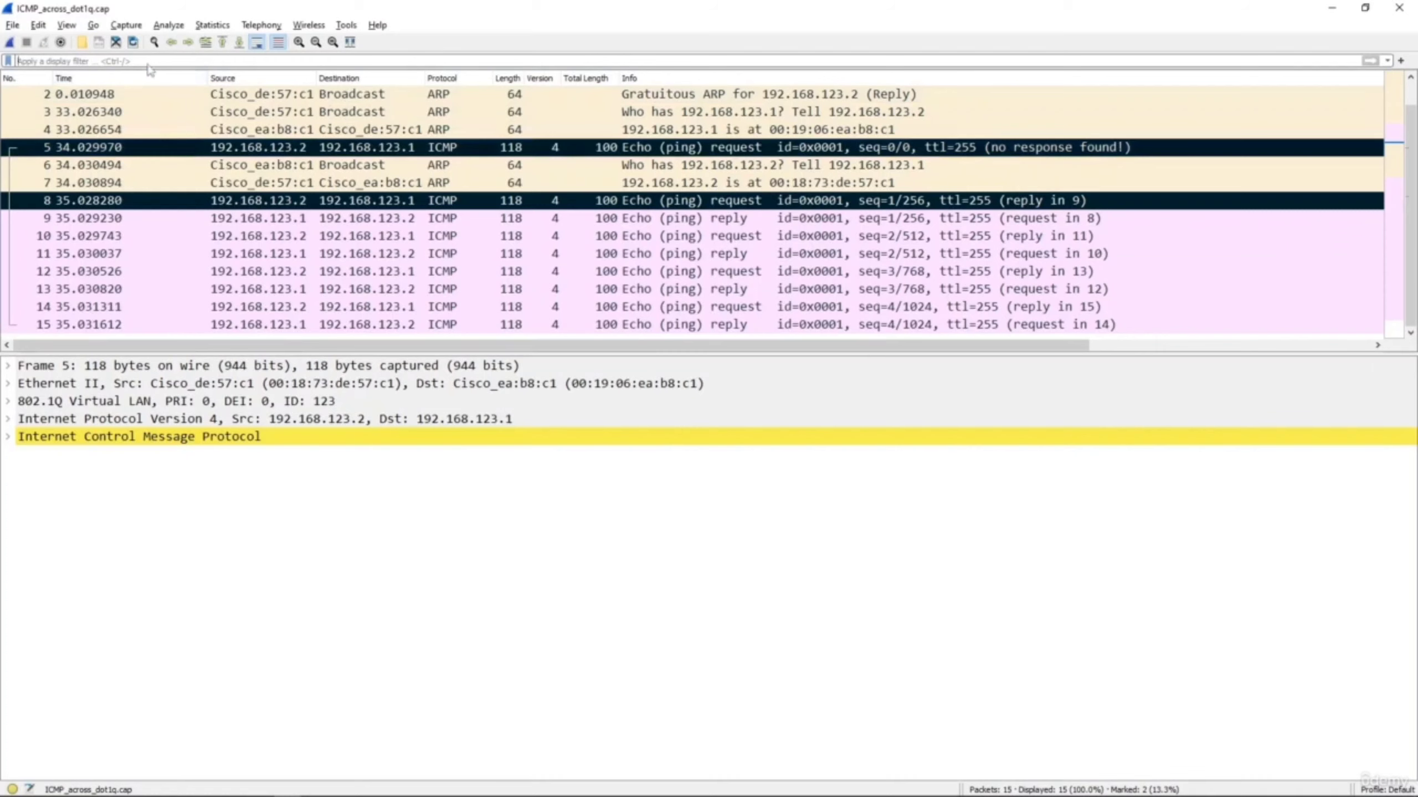
{"action": "type", "text": "icmp"}
{"action": "key", "text": "Return"}
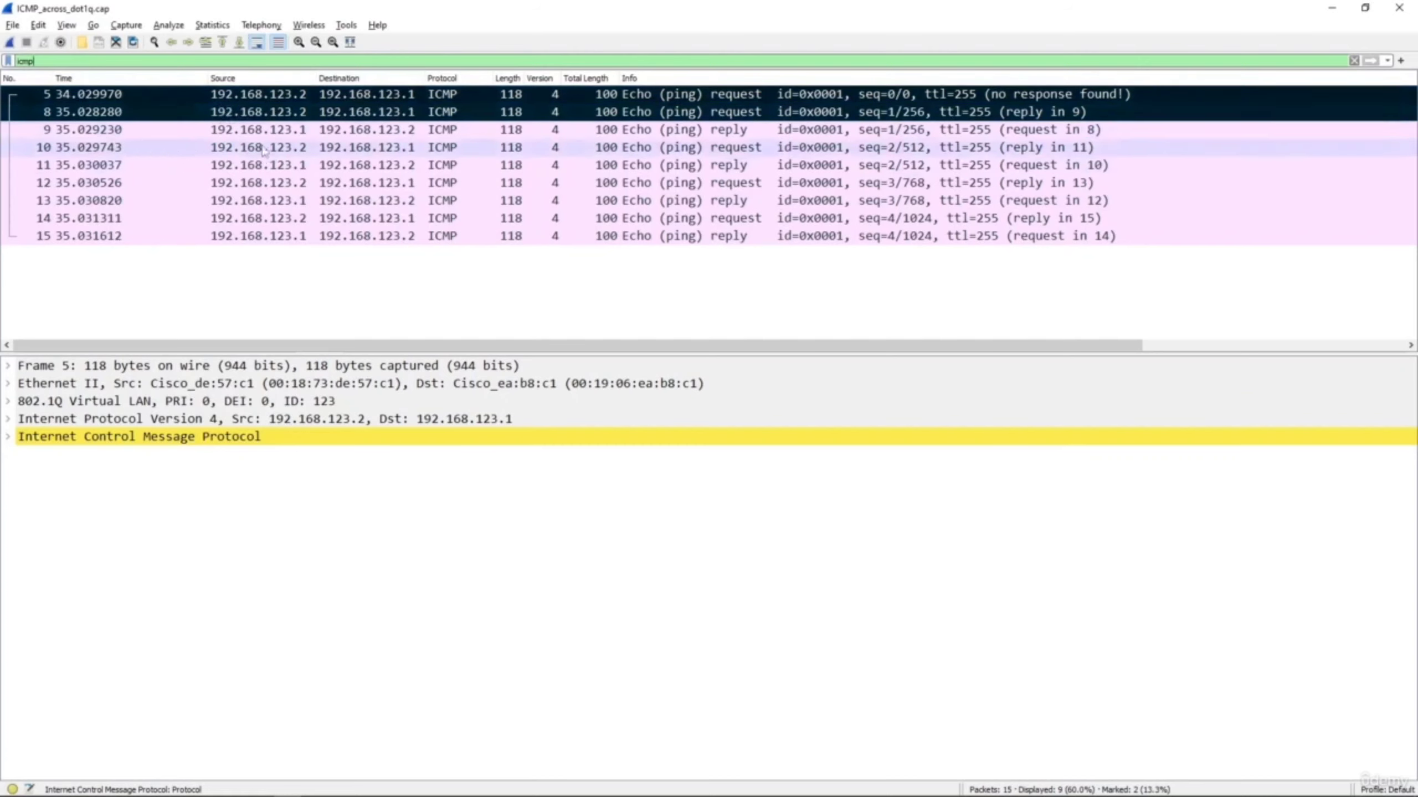
Export the displayed ICMP packets to a separate capture file named "new file" in the wireshark folder.
{"action": "left_click", "coordinate": [13, 25]}
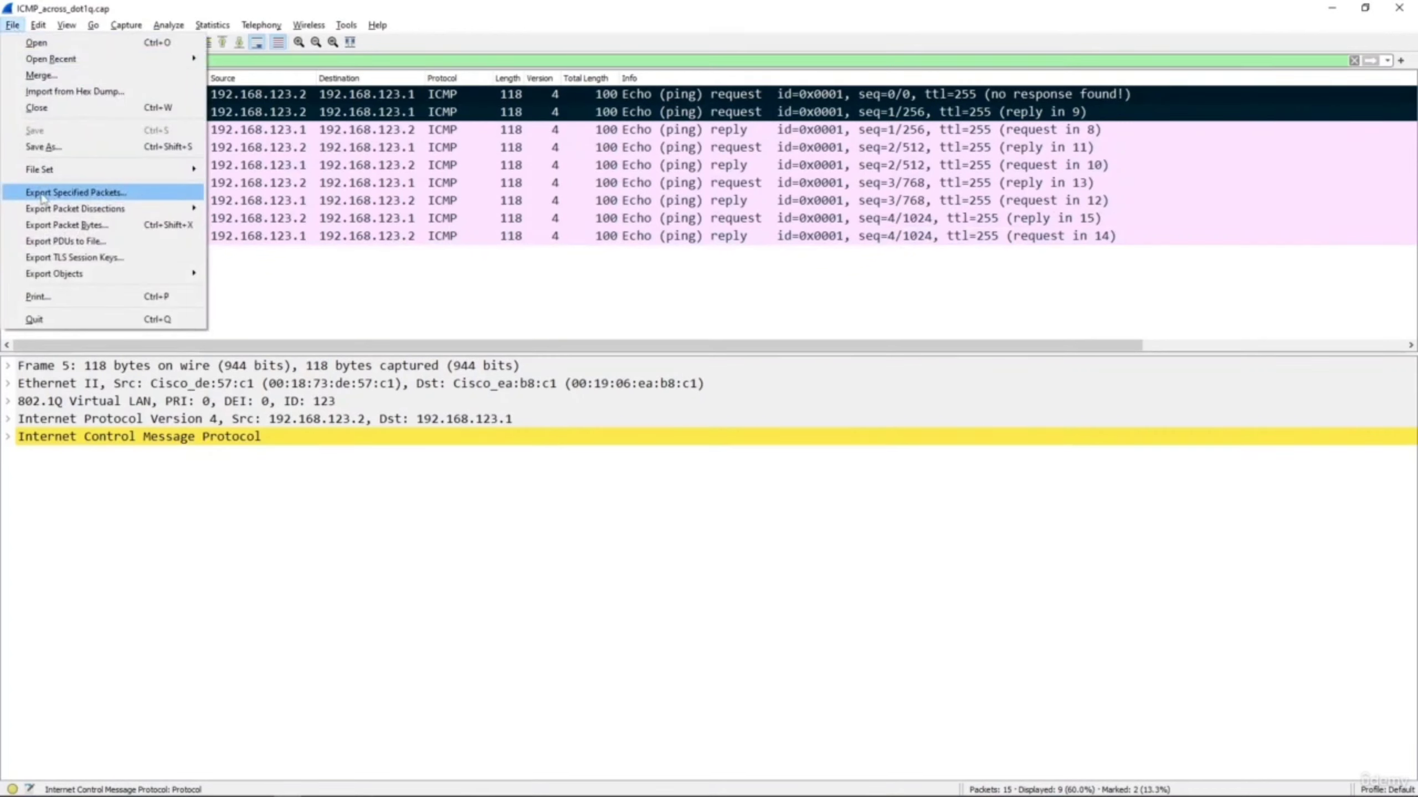
{"action": "left_click", "coordinate": [124, 195]}
{"action": "scroll", "coordinate": [555, 301], "scroll_direction": "down", "scroll_amount": 1}
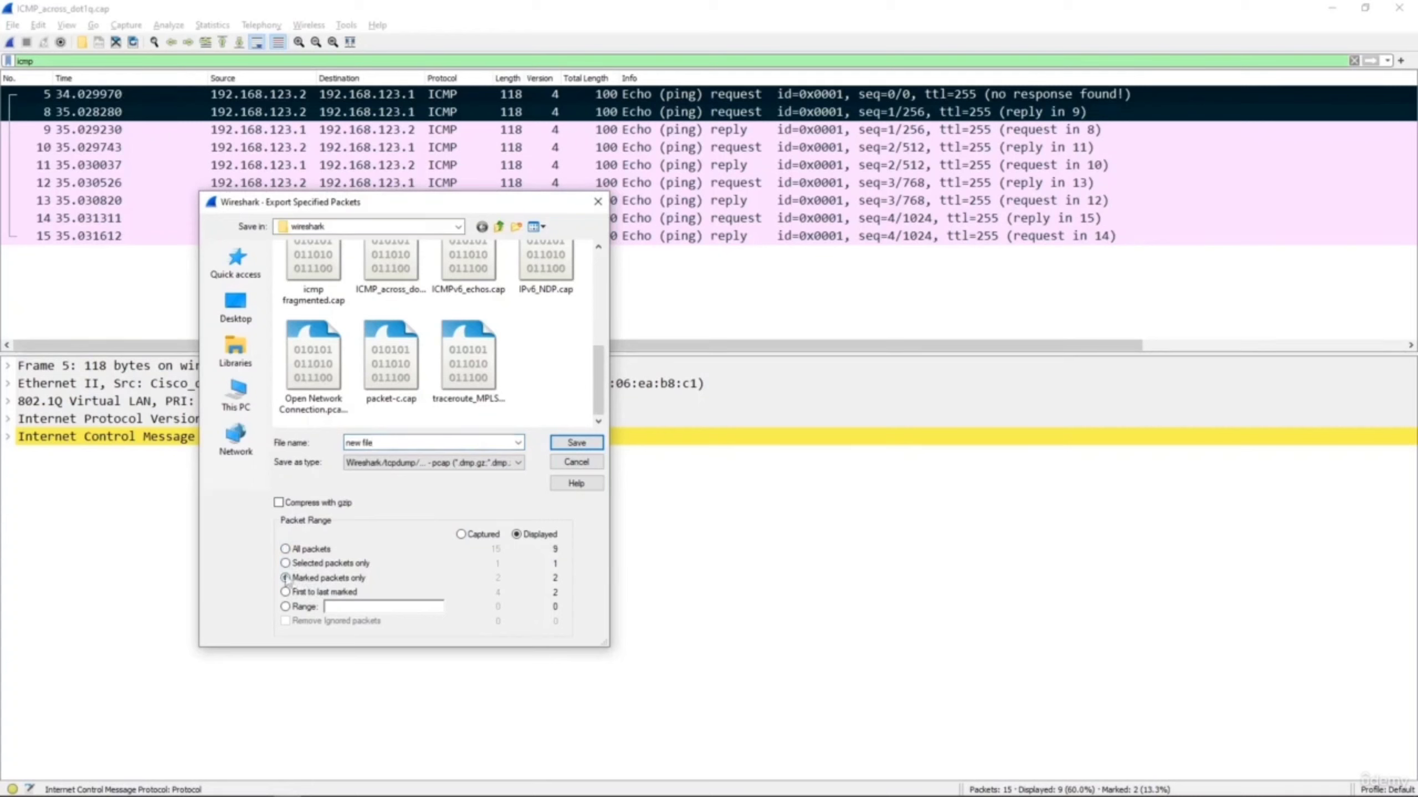
{"action": "left_click", "coordinate": [285, 578]}
{"action": "left_click", "coordinate": [567, 446]}
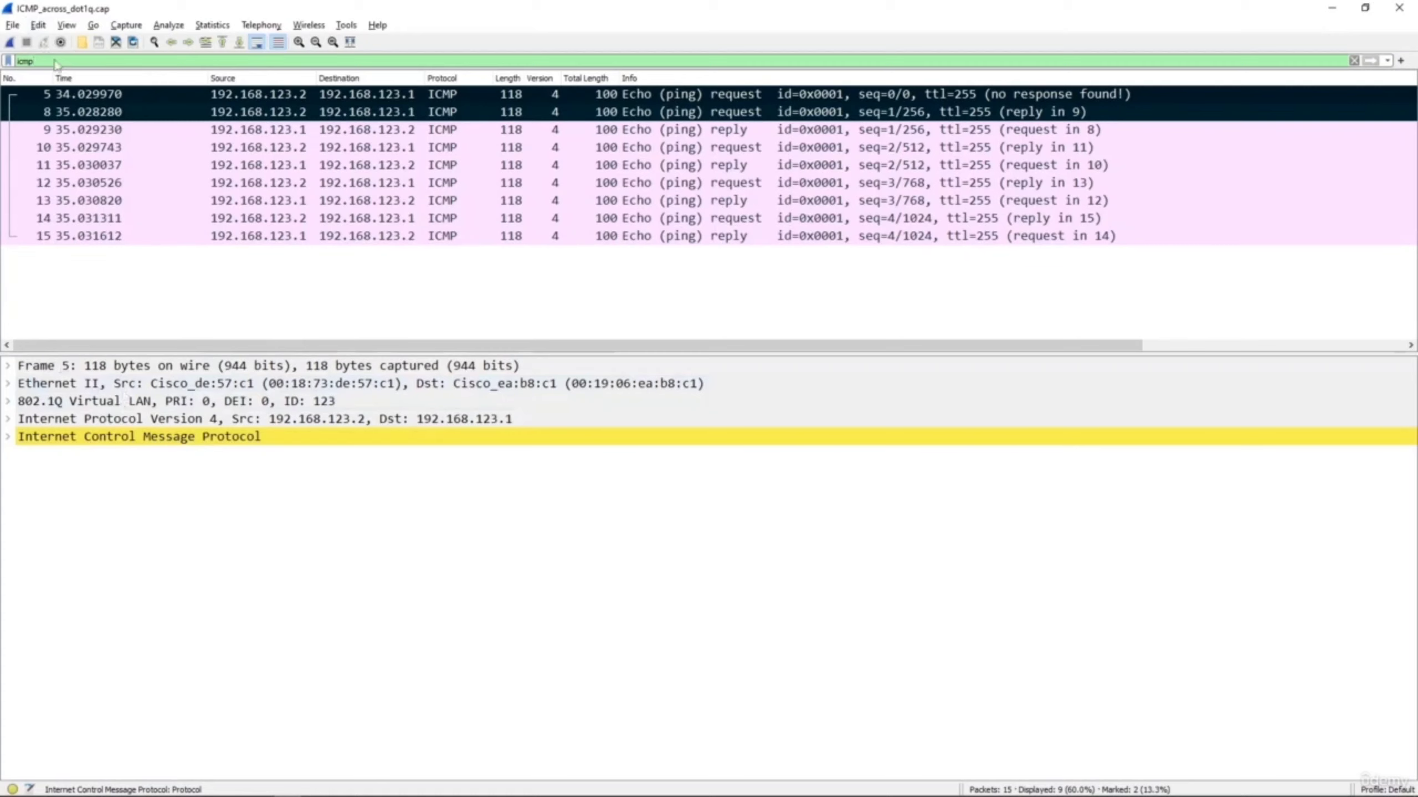
Clear the icmp display filter and close the ICMP_across_dot1q.cap capture.
{"action": "double_click", "coordinate": [26, 60]}
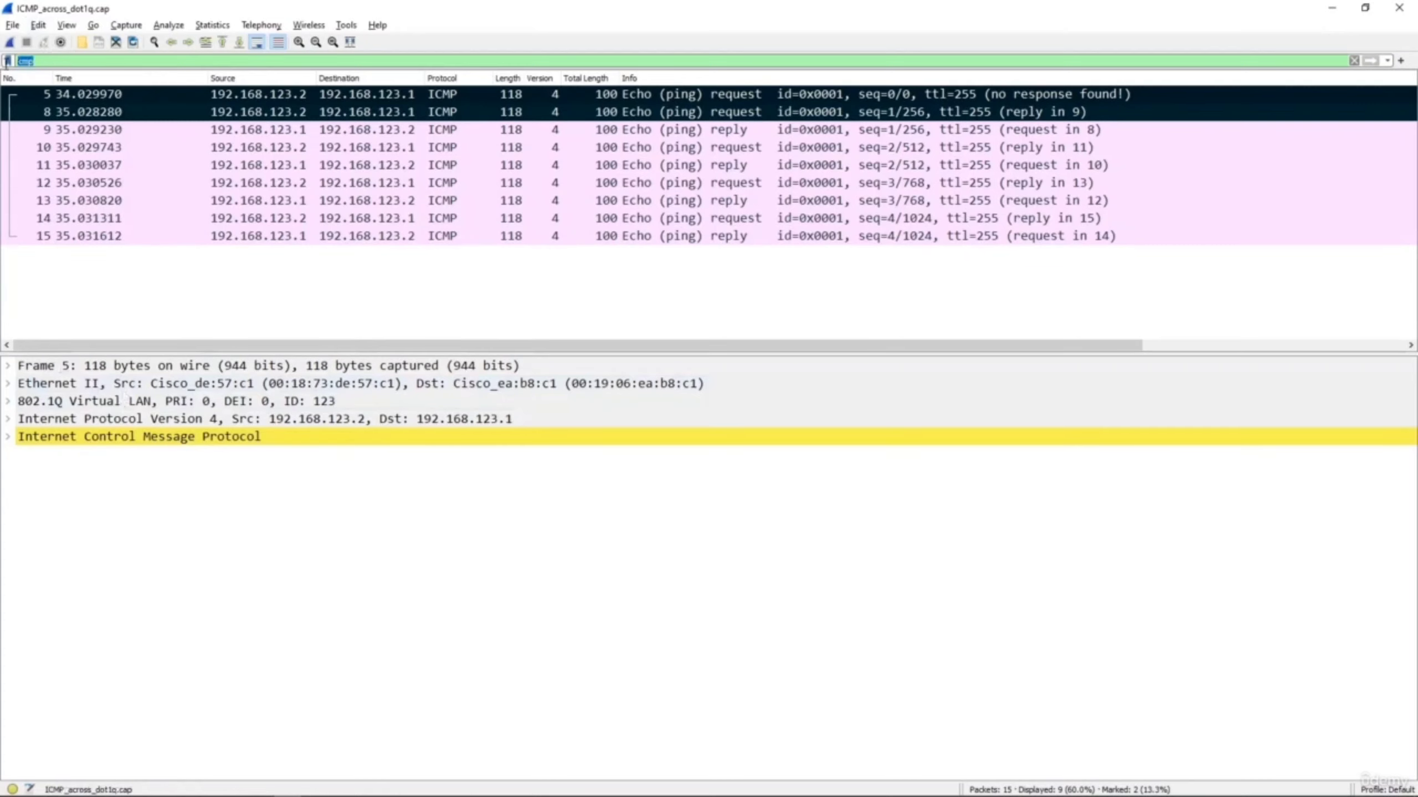
{"action": "key", "text": "BackSpace"}
{"action": "key", "text": "Return"}
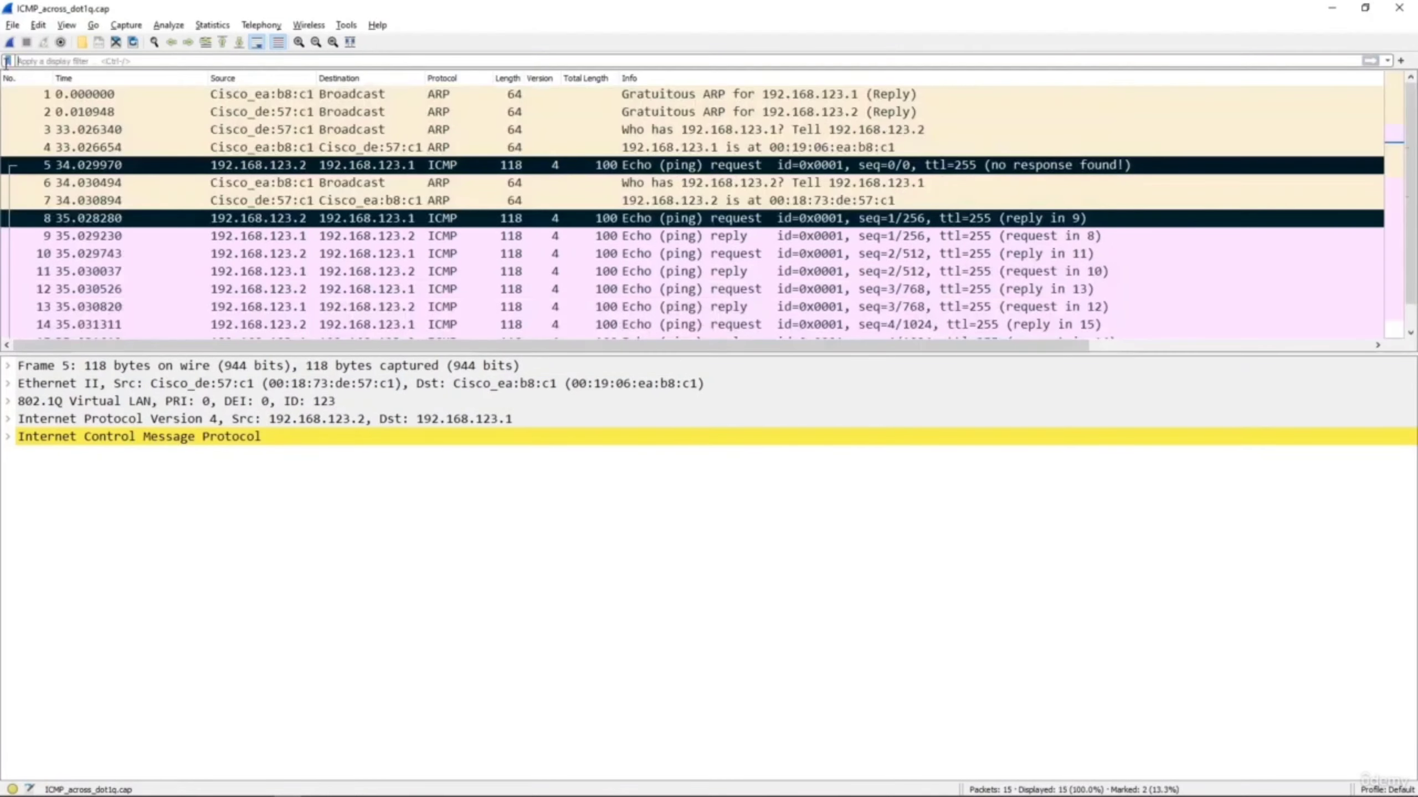
{"action": "left_click", "coordinate": [13, 24]}
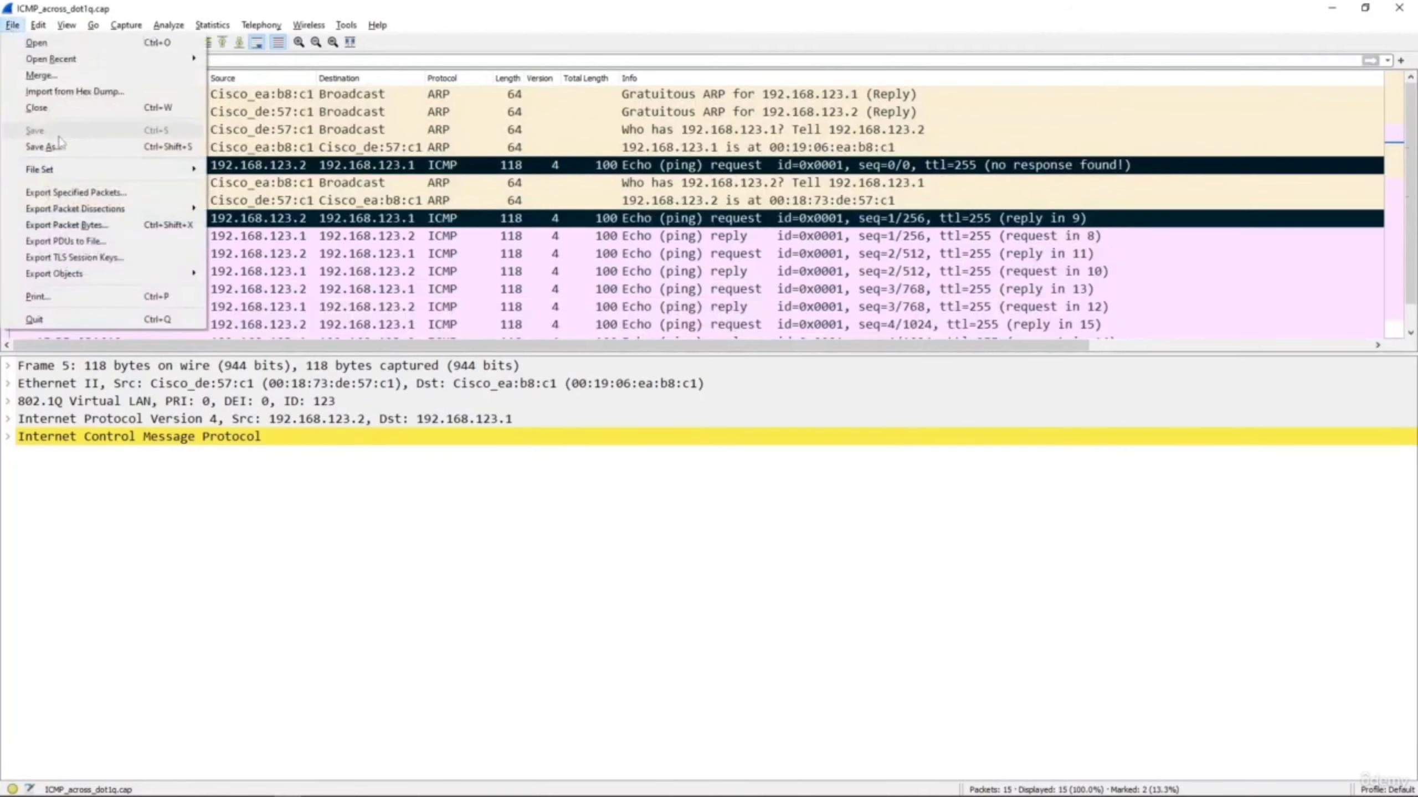
{"action": "left_click", "coordinate": [37, 109]}
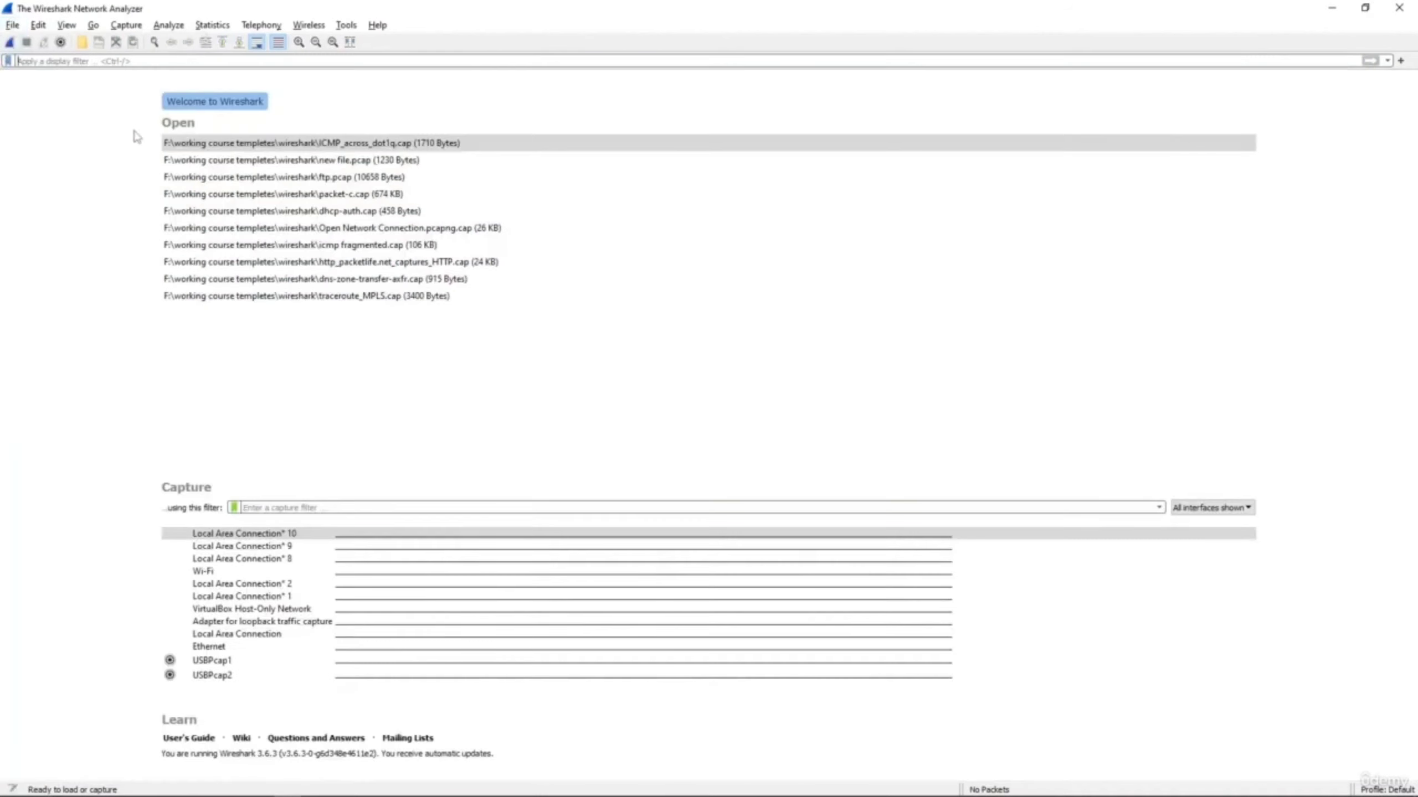
Open the exported capture new file.pcap from the wireshark folder to check its packets.
{"action": "left_click", "coordinate": [12, 26]}
{"action": "left_click", "coordinate": [36, 42]}
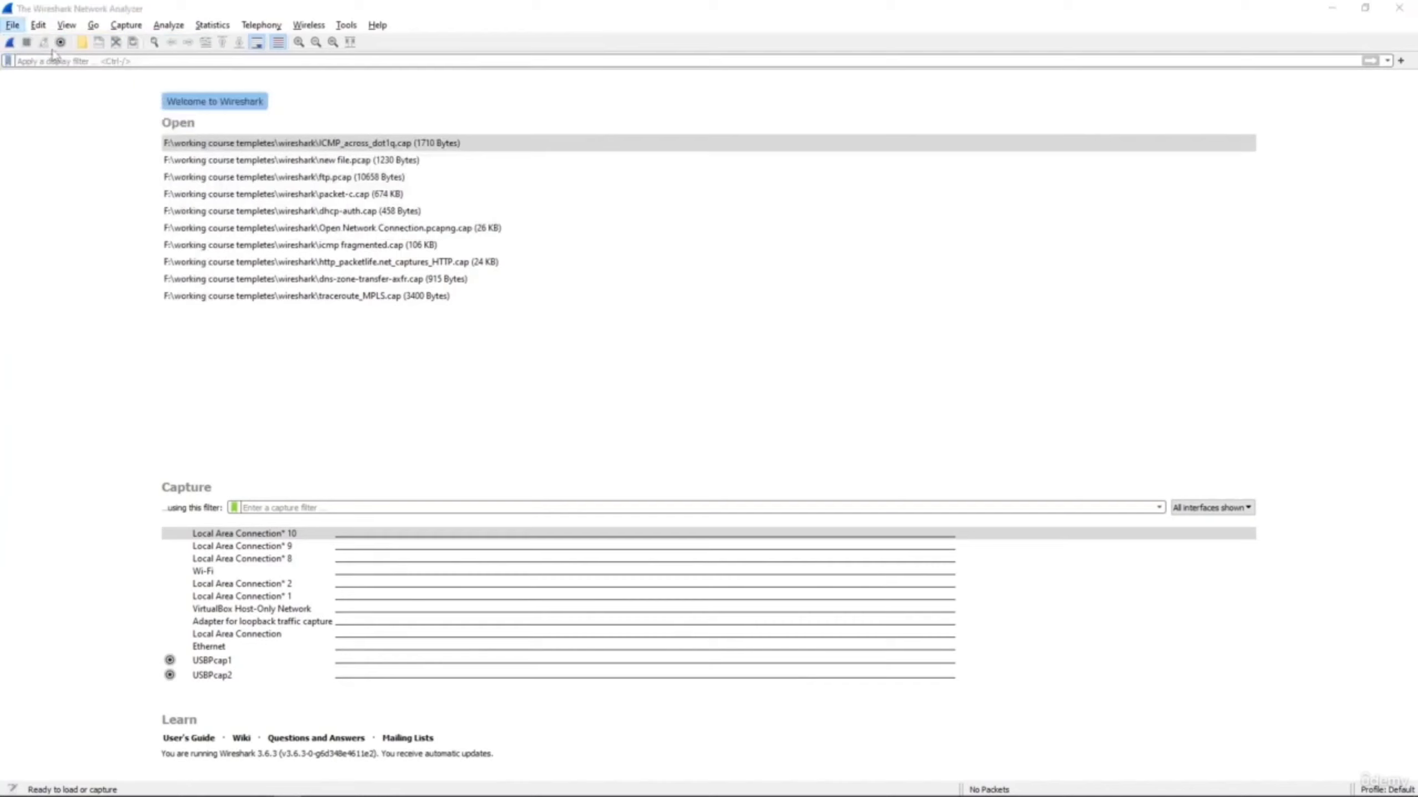
{"action": "scroll", "coordinate": [416, 401], "scroll_direction": "down", "scroll_amount": 3}
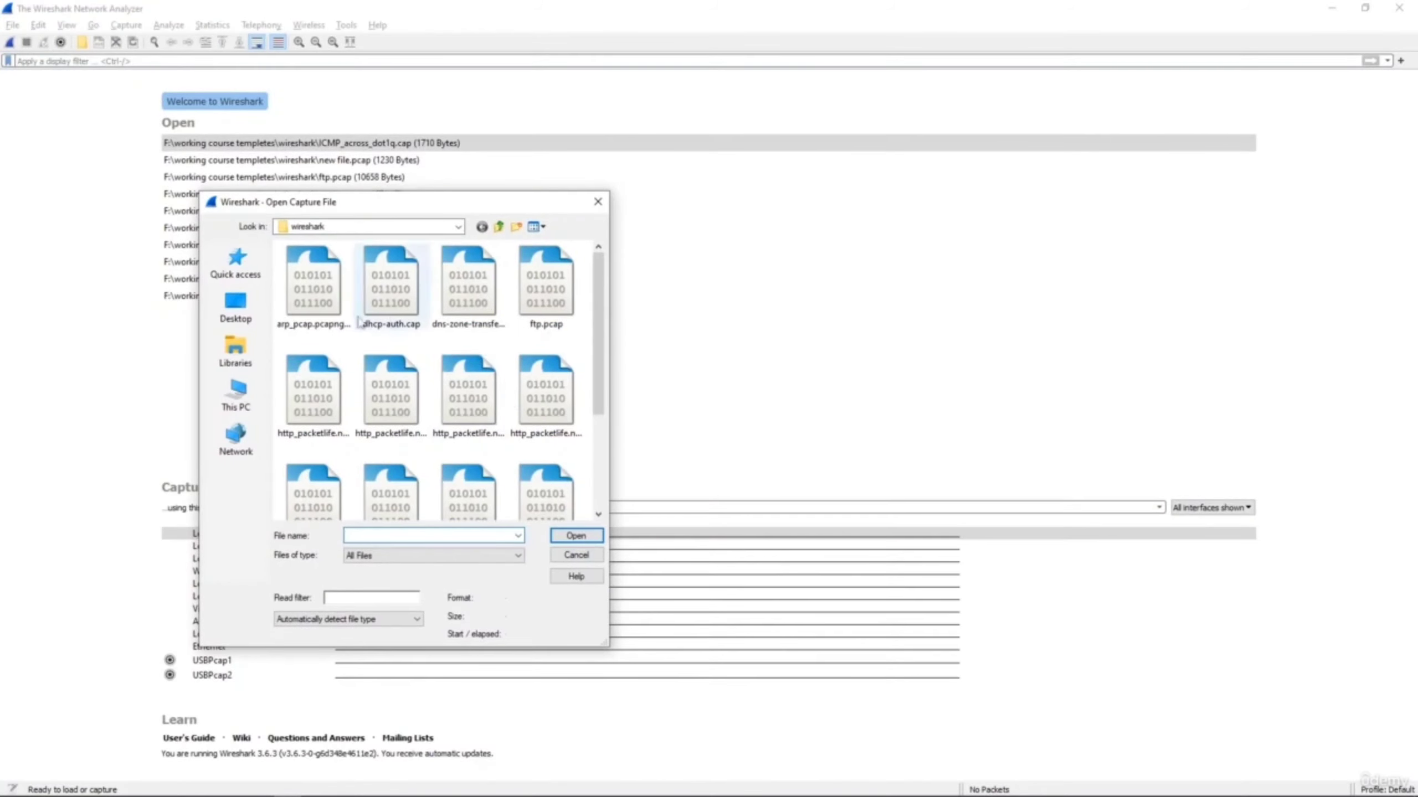
{"action": "left_click", "coordinate": [310, 481]}
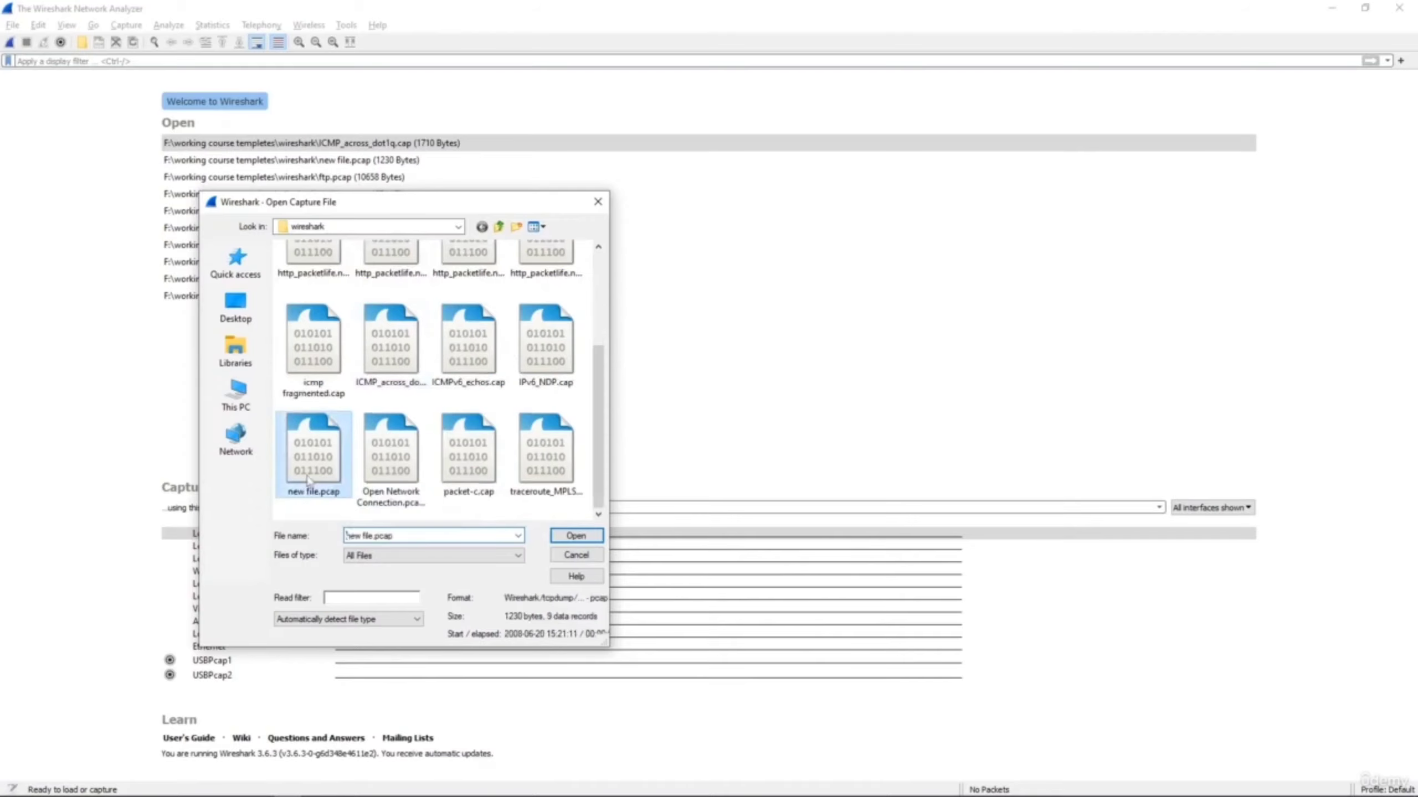
{"action": "left_click", "coordinate": [576, 535]}
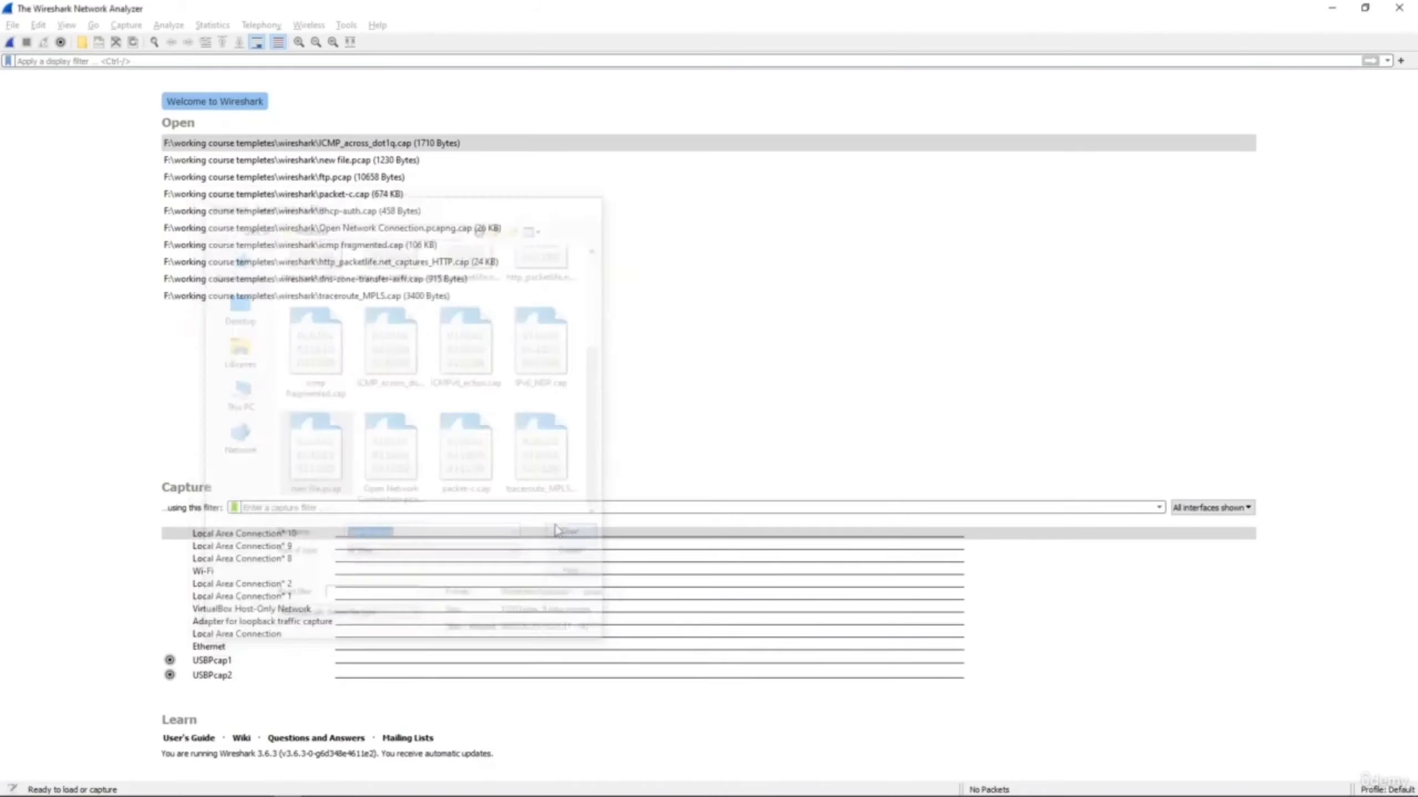
{"action": "left_click", "coordinate": [117, 286]}
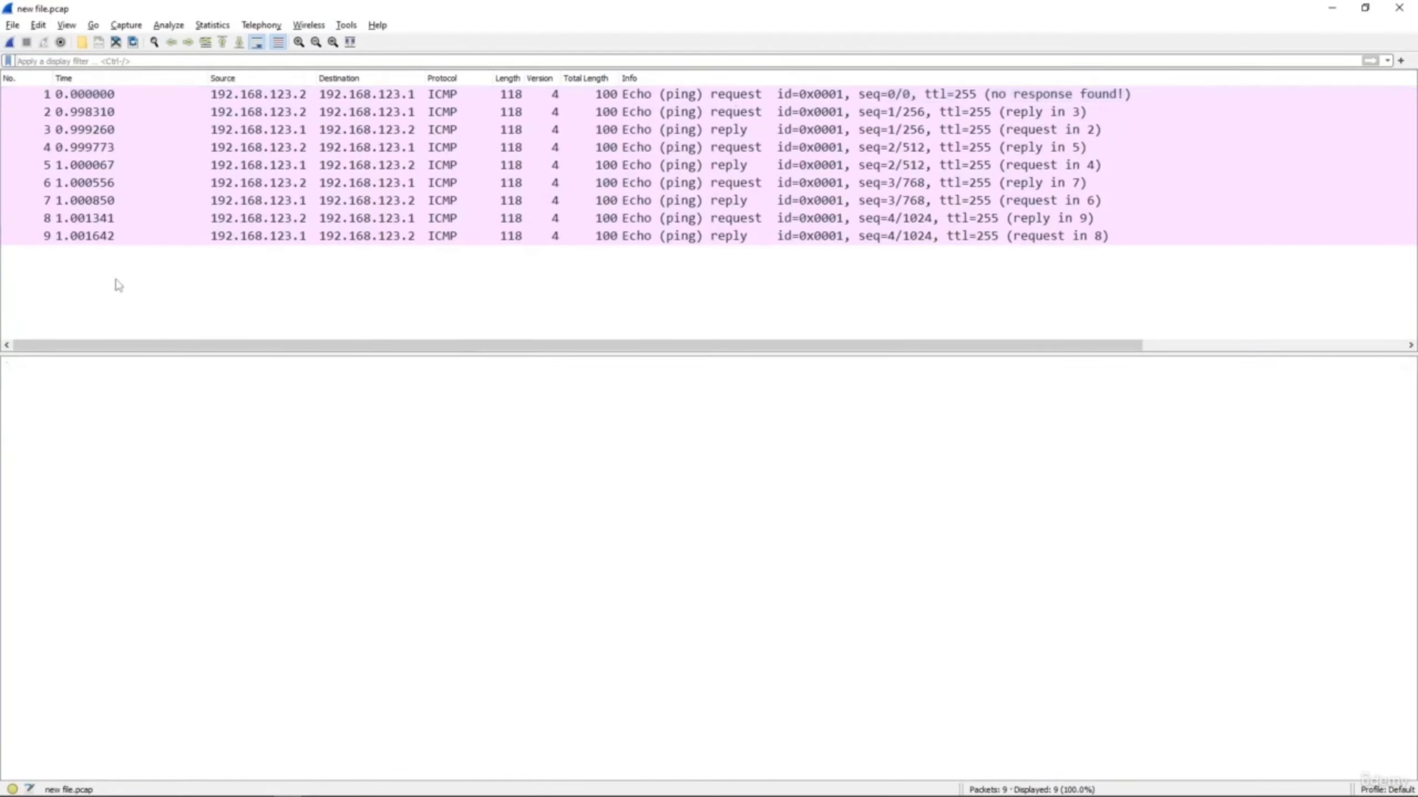